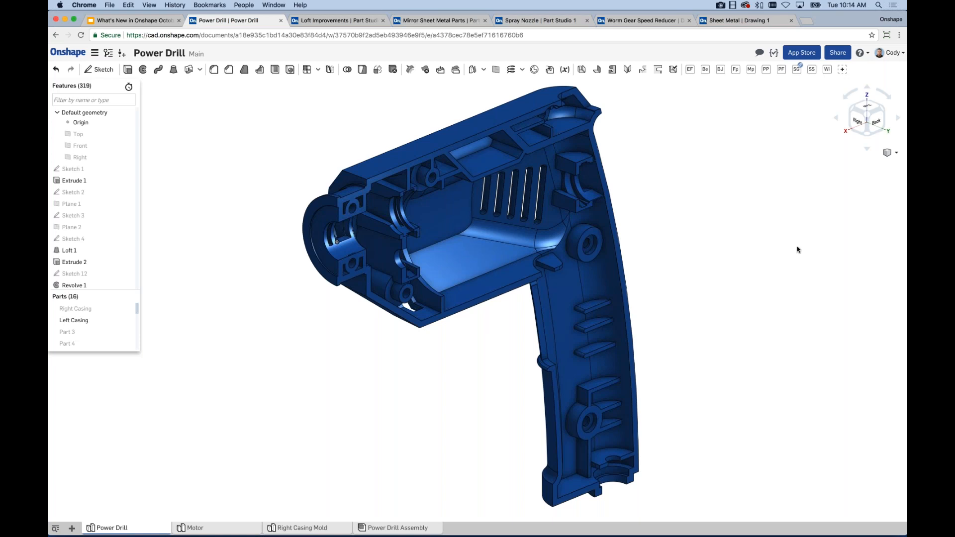
# Switch the casing's display to draft analysis and open the analysis settings for editing
pyautogui.moveTo(797, 247); pyautogui.dragTo(802, 241, button='middle')
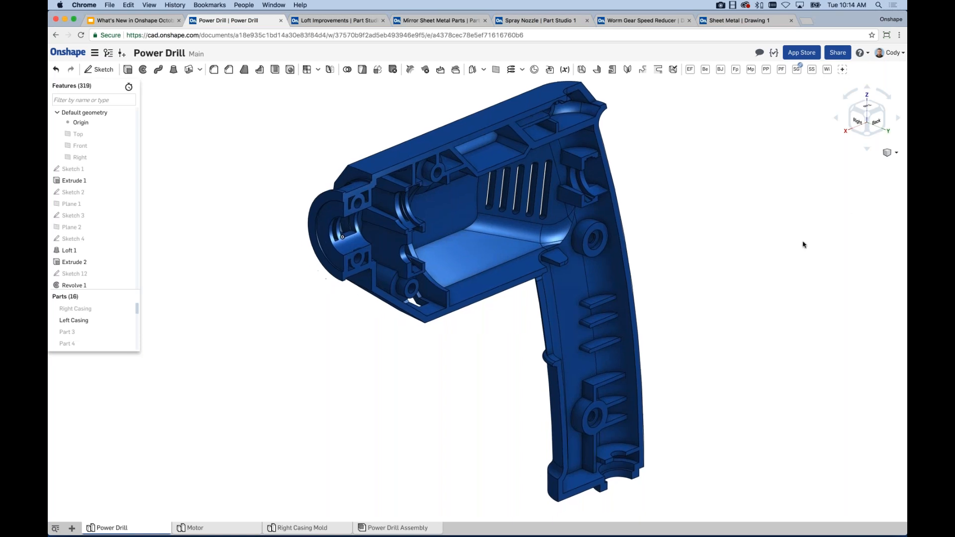
pyautogui.click(897, 153)
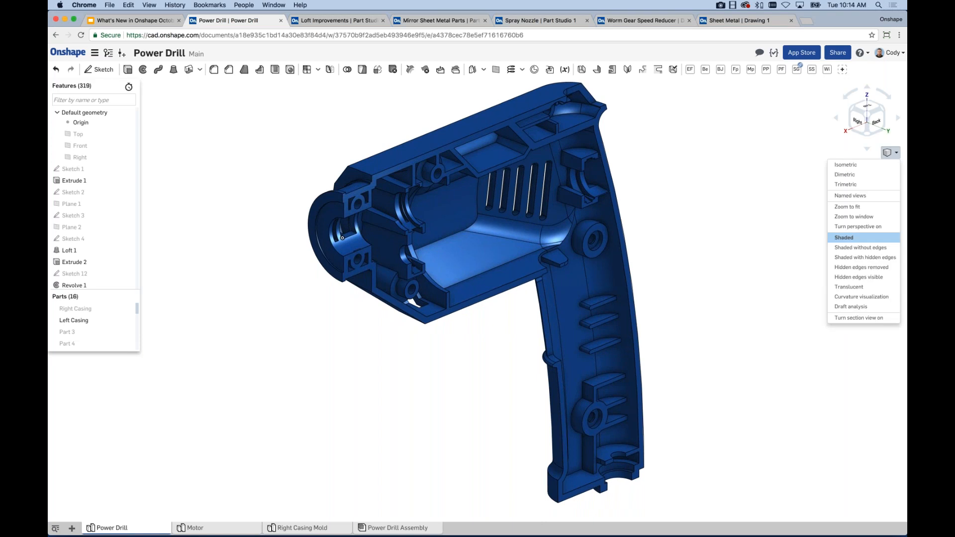
pyautogui.click(869, 309)
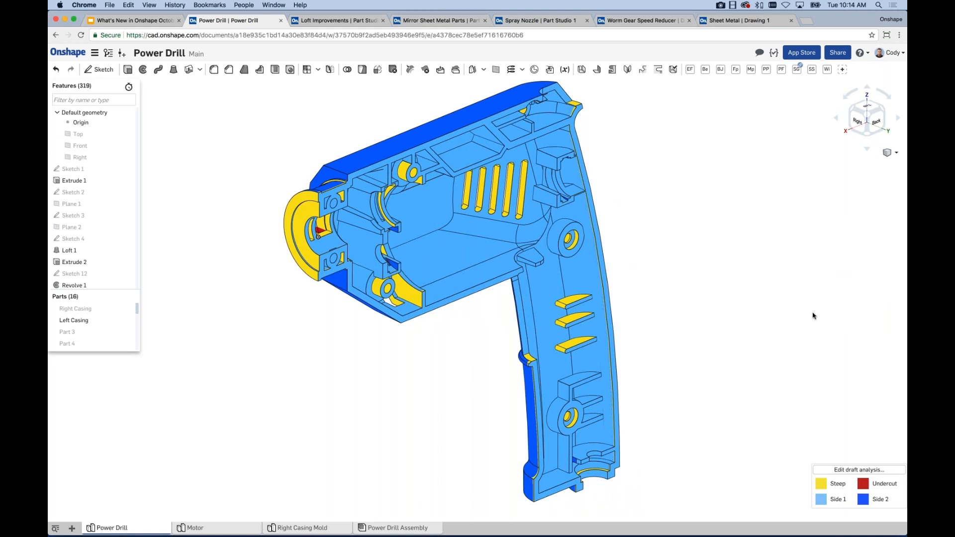
pyautogui.click(859, 469)
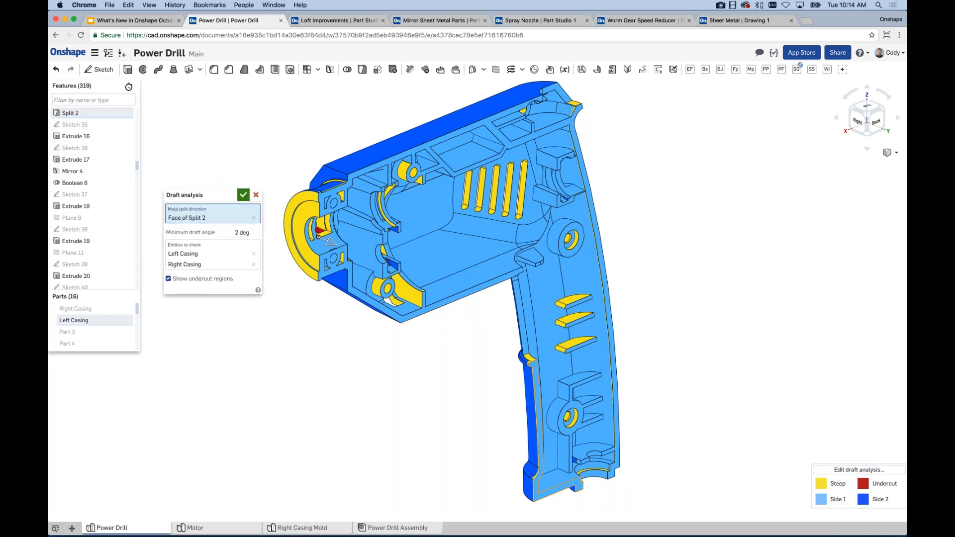
# Clear the mold split direction and all entities to check from the draft analysis
pyautogui.click(255, 219)
pyautogui.click(254, 247)
pyautogui.click(254, 246)
pyautogui.click(227, 210)
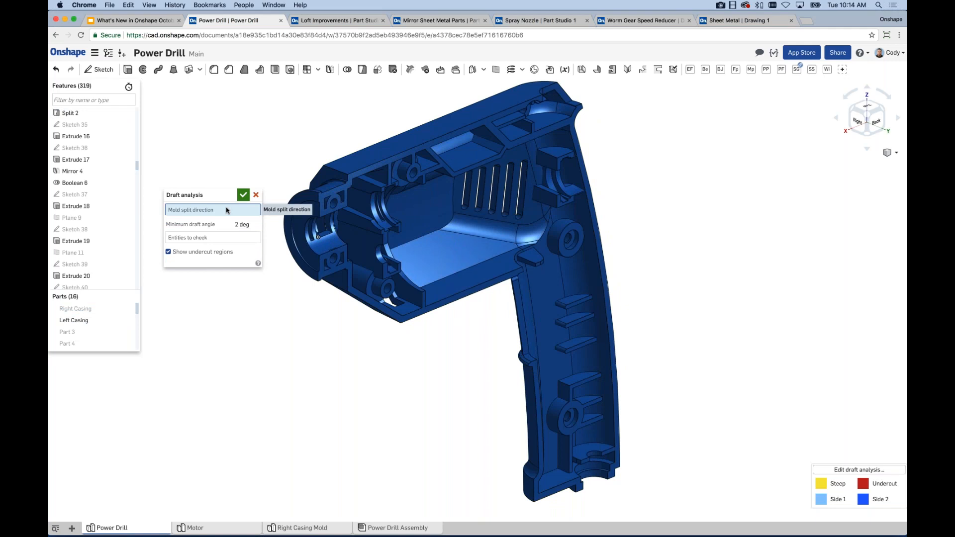
# Use the casing's flat parting face as mold split direction and Left Casing as the entity to check, with a 2-degree minimum draft angle
pyautogui.scroll(3, 363, 175)
pyautogui.scroll(2, 366, 174)
pyautogui.click(306, 272)
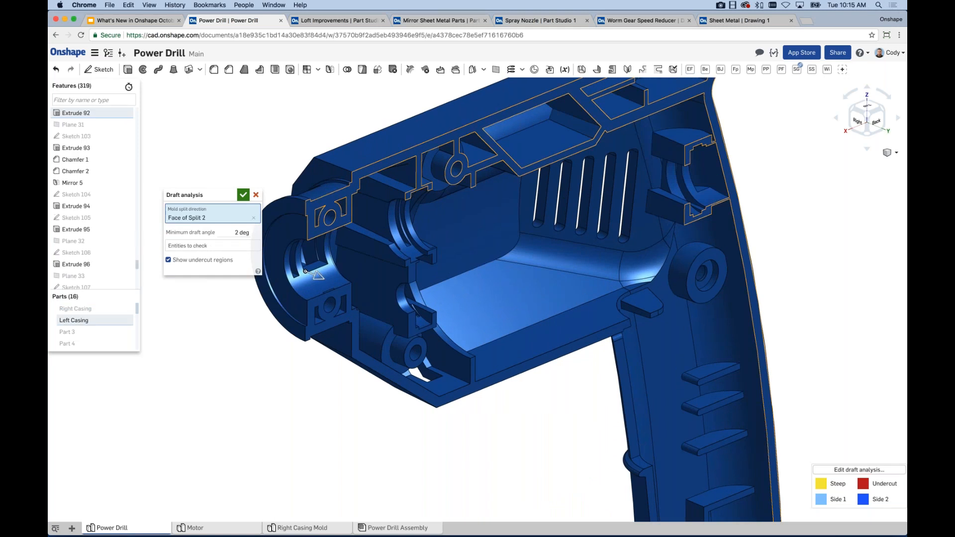
pyautogui.scroll(-5, 366, 174)
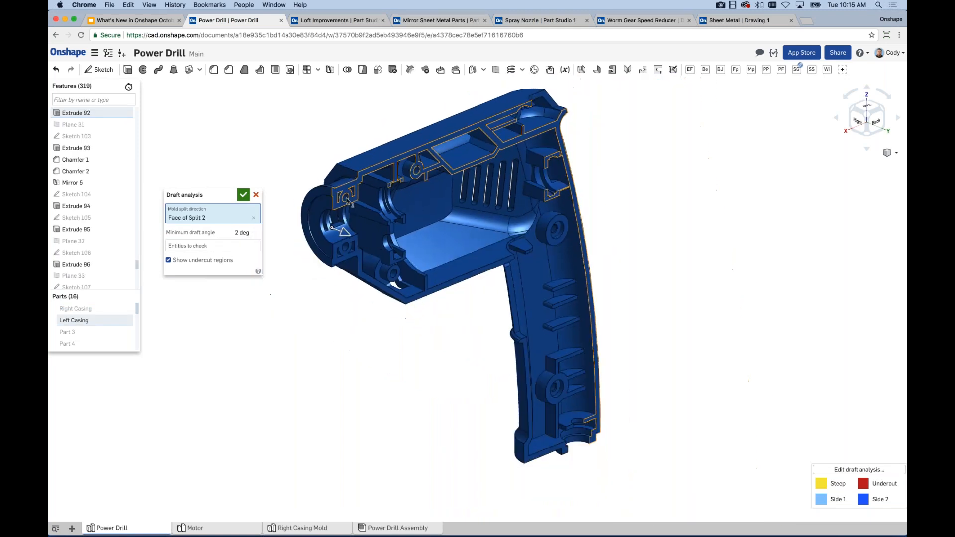
pyautogui.click(231, 232)
pyautogui.press('Tab')
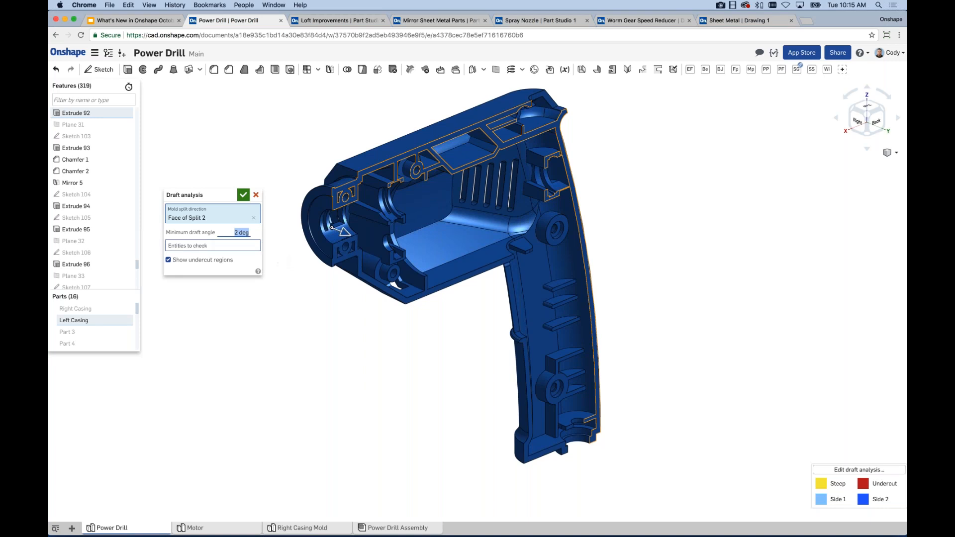
pyautogui.click(416, 226)
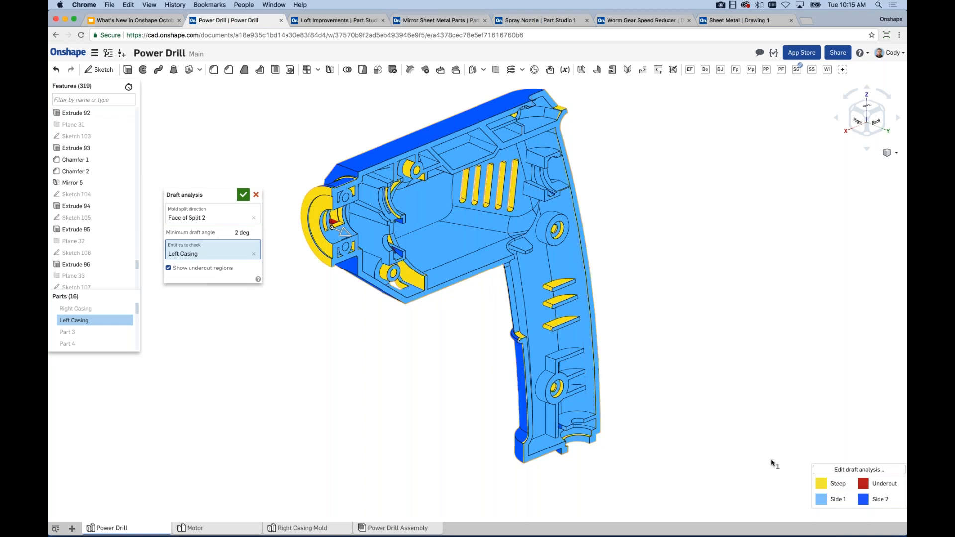
# Examine the steep and undercut regions around the front opening of the left casing
pyautogui.moveTo(653, 279); pyautogui.dragTo(606, 282, button='right')
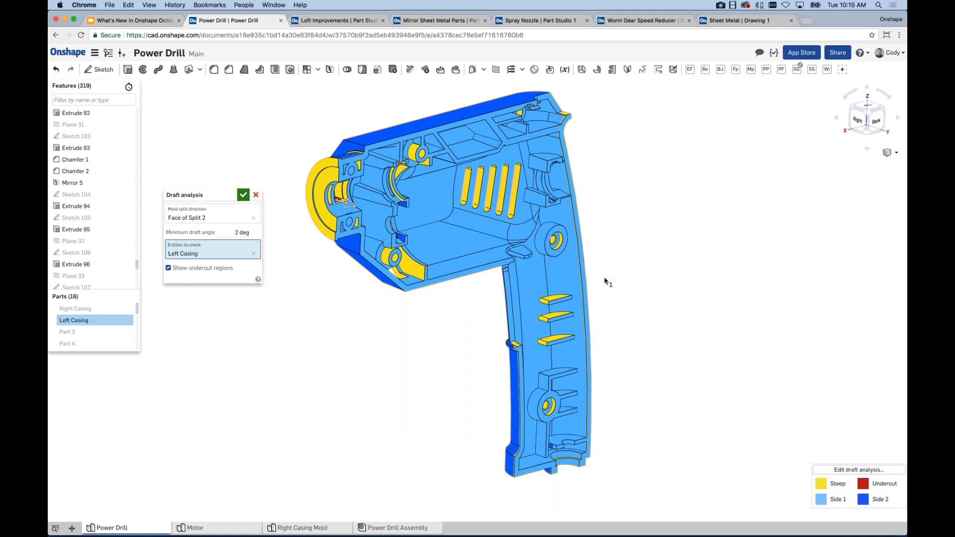
pyautogui.moveTo(612, 279); pyautogui.dragTo(613, 283, button='right')
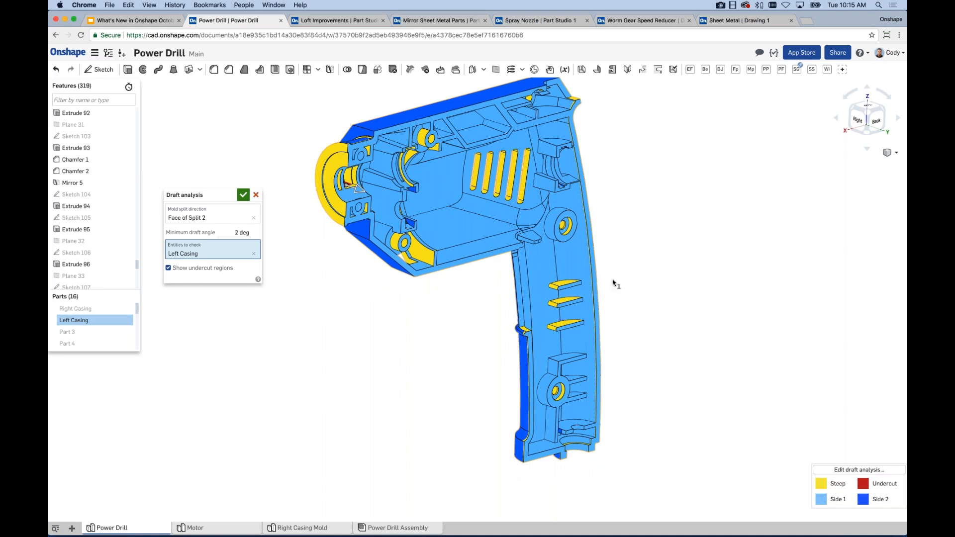
pyautogui.scroll(3, 351, 159)
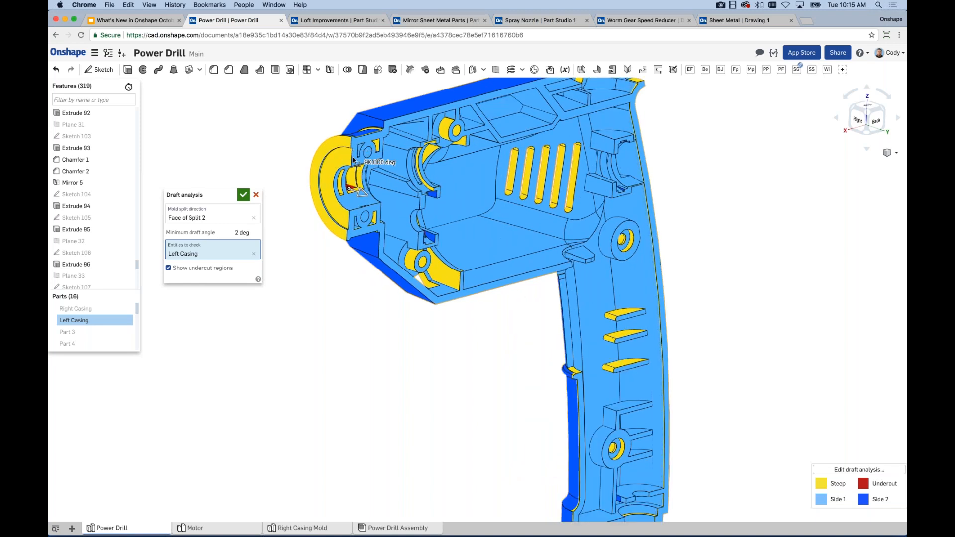
pyautogui.scroll(5, 356, 164)
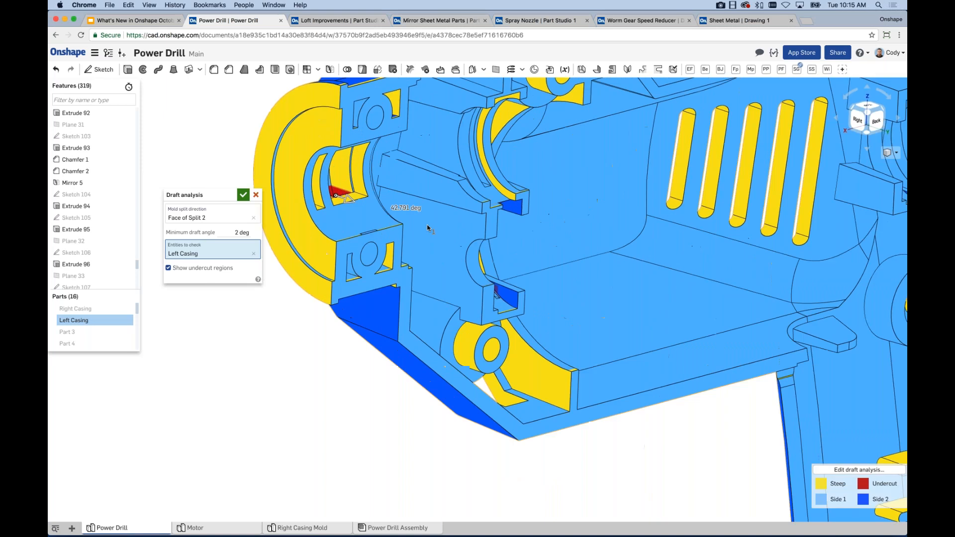
pyautogui.moveTo(425, 230); pyautogui.dragTo(423, 246, button='right')
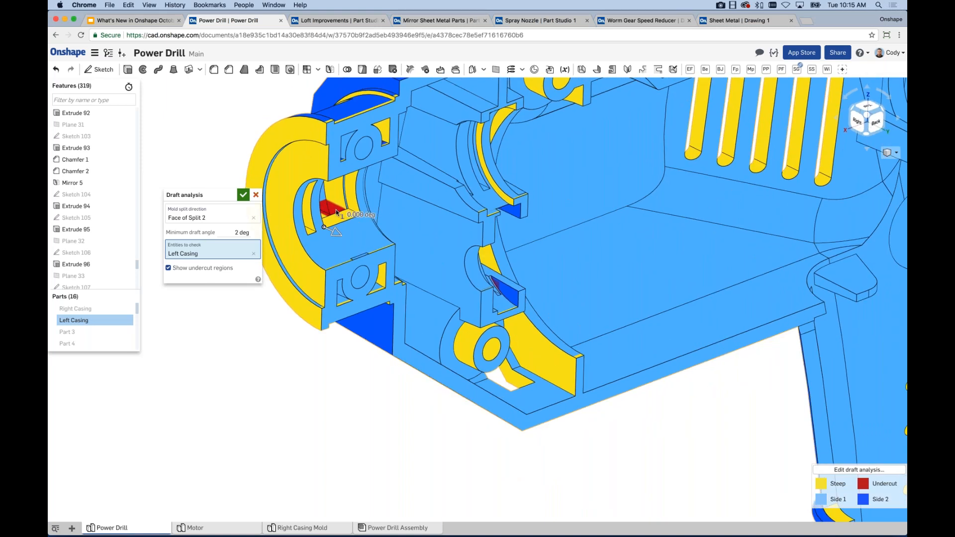
pyautogui.scroll(-4, 344, 216)
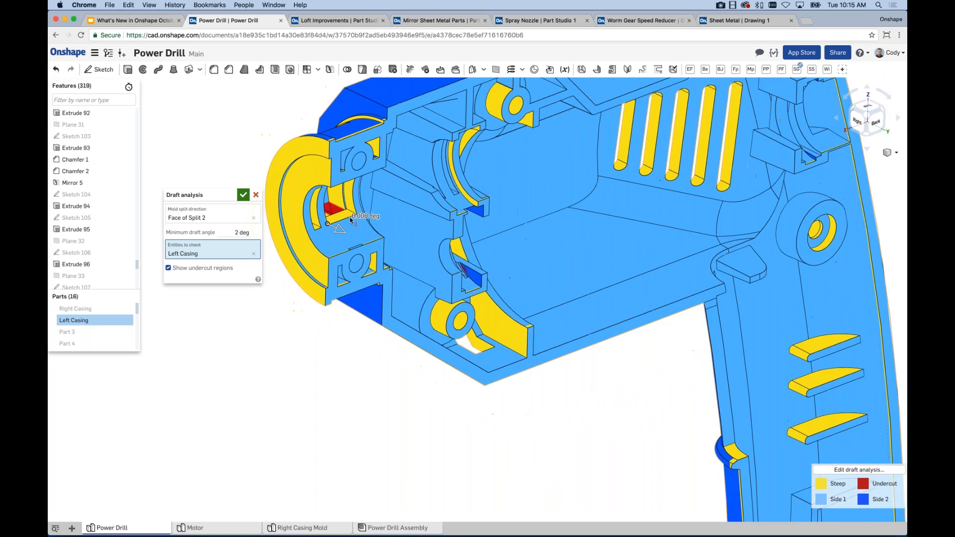
pyautogui.scroll(-2, 438, 231)
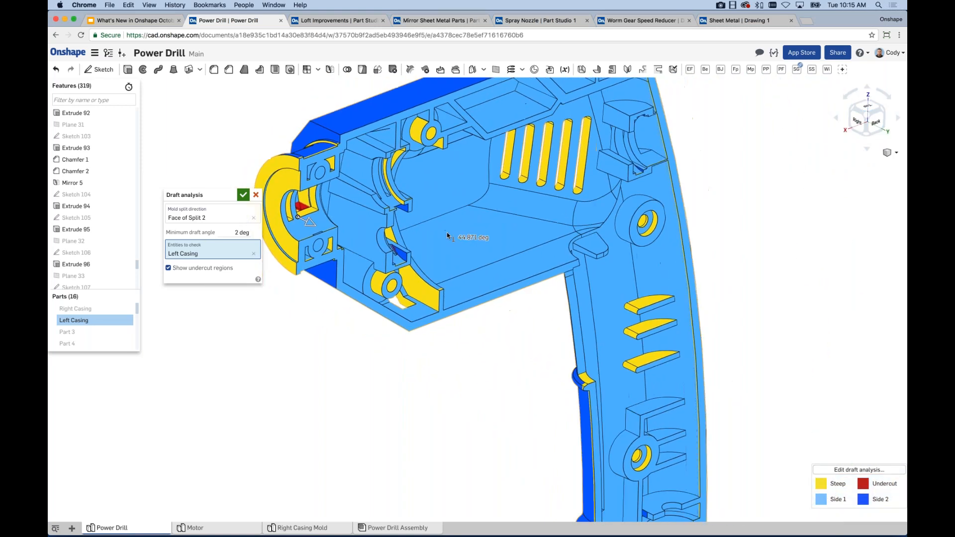
# Inspect the draft angles on the three upper ribs inside the handle
pyautogui.scroll(2, 647, 326)
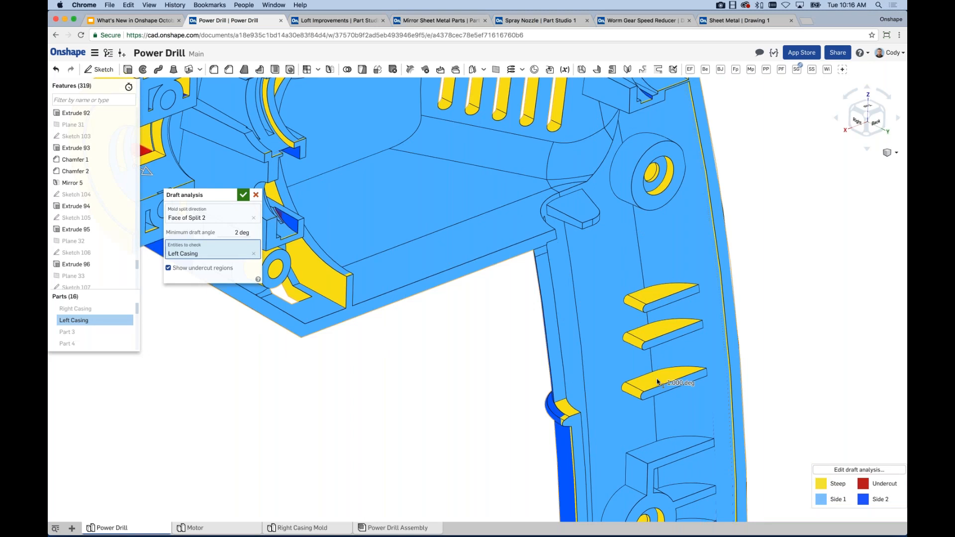
pyautogui.scroll(-3, 656, 382)
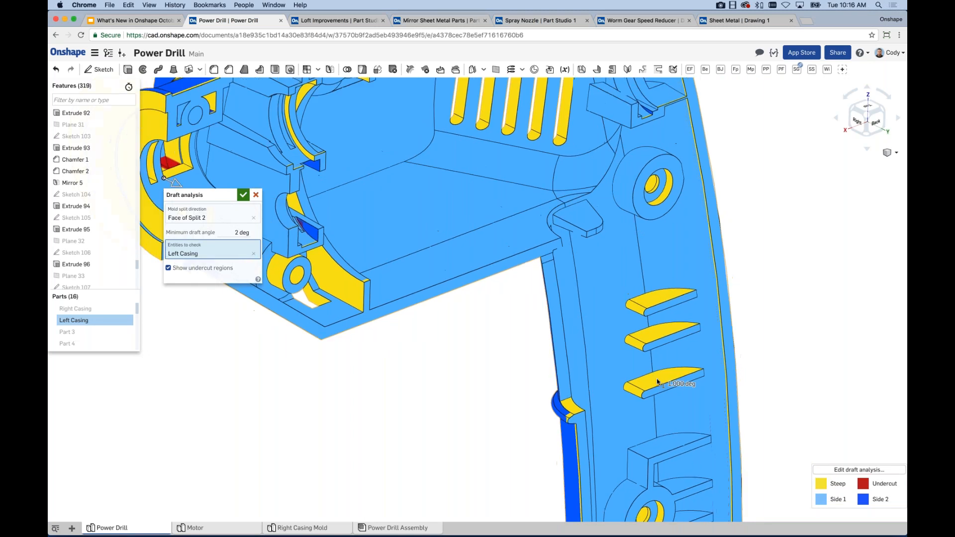
pyautogui.scroll(2, 655, 320)
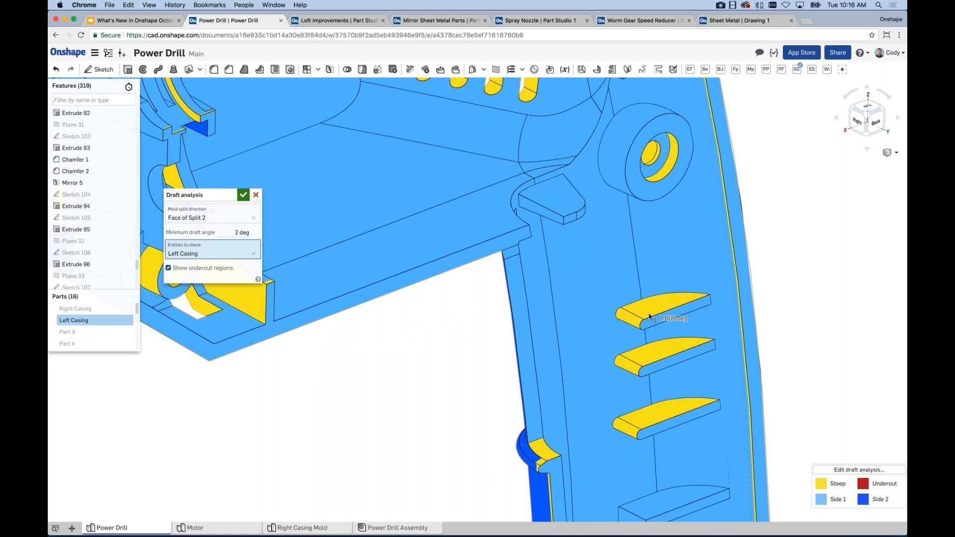
pyautogui.scroll(1, 648, 317)
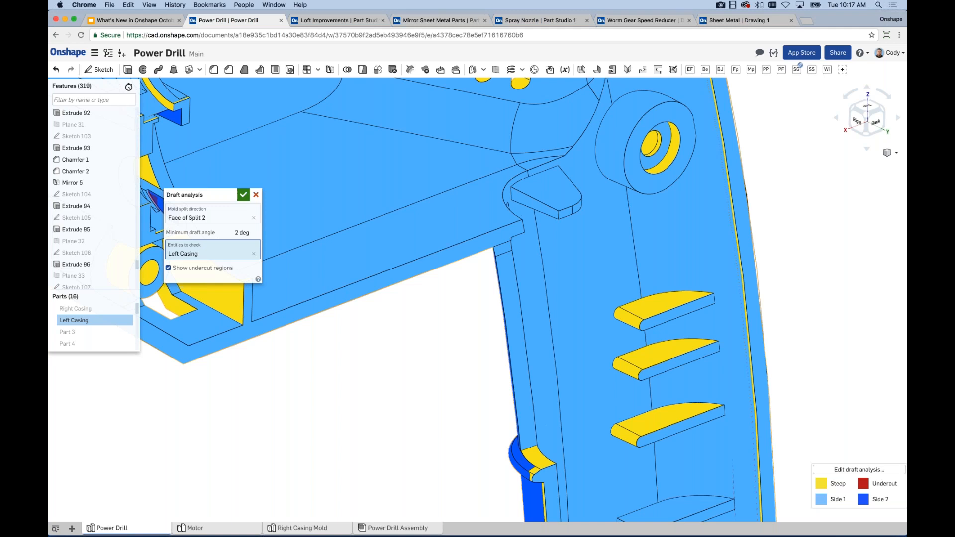
pyautogui.scroll(-5, 486, 335)
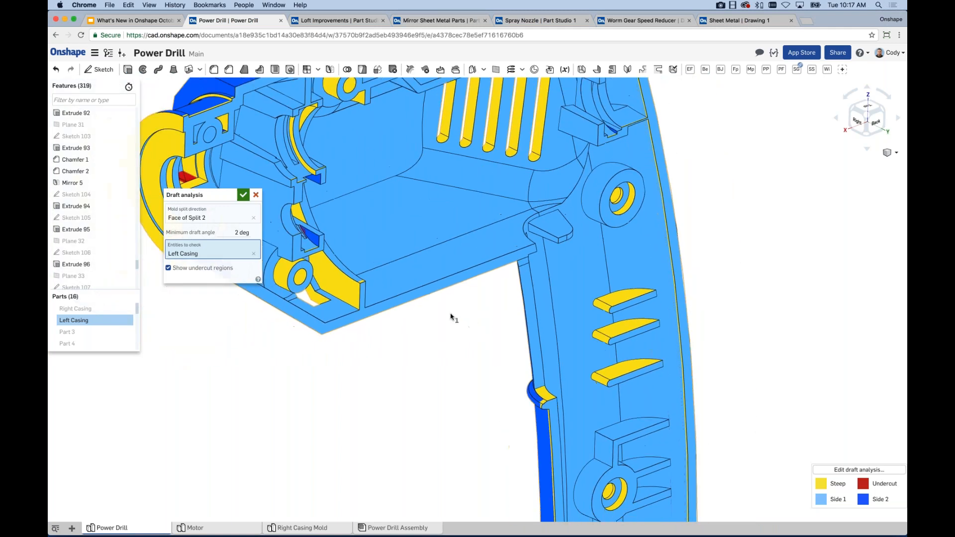
pyautogui.scroll(-3, 452, 317)
pyautogui.scroll(5, 617, 308)
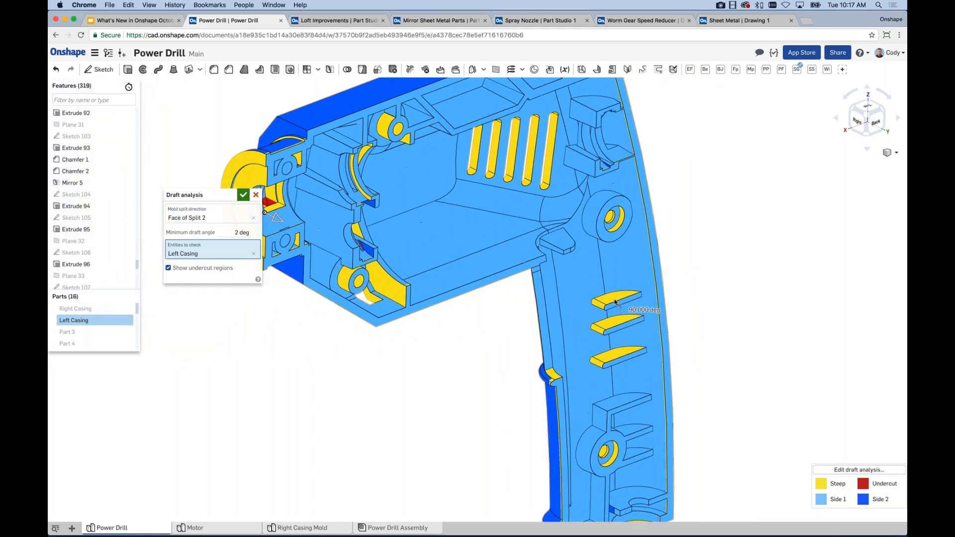
# Try a minimum draft angle of 3 degrees in the draft analysis and return it to 2 degrees
pyautogui.click(242, 232)
pyautogui.write('3')
pyautogui.press('Return')
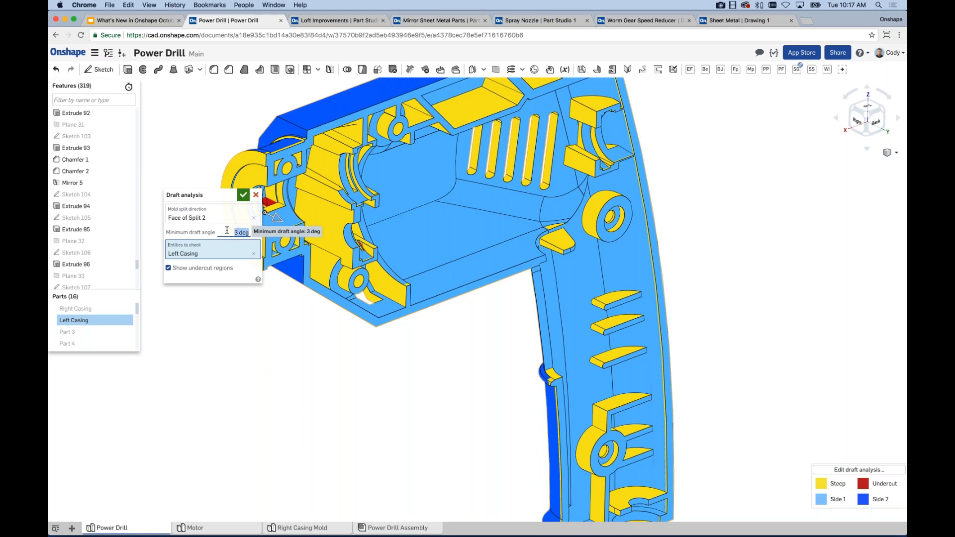
pyautogui.write('2')
pyautogui.press('Return')
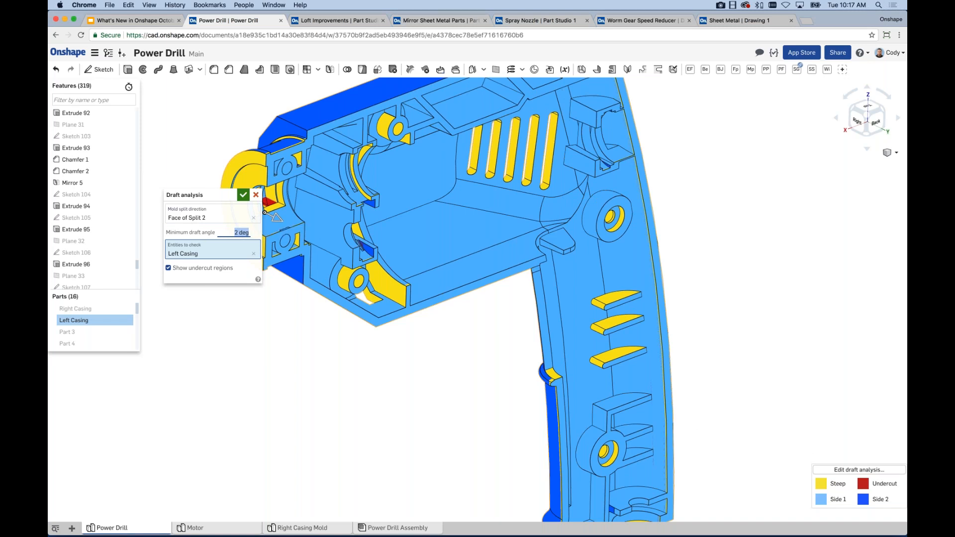
# Inspect the undercut face inside the front opening up close and accept the draft analysis settings
pyautogui.moveTo(280, 234); pyautogui.dragTo(331, 230, button='middle')
pyautogui.scroll(1, 345, 229)
pyautogui.scroll(3, 317, 202)
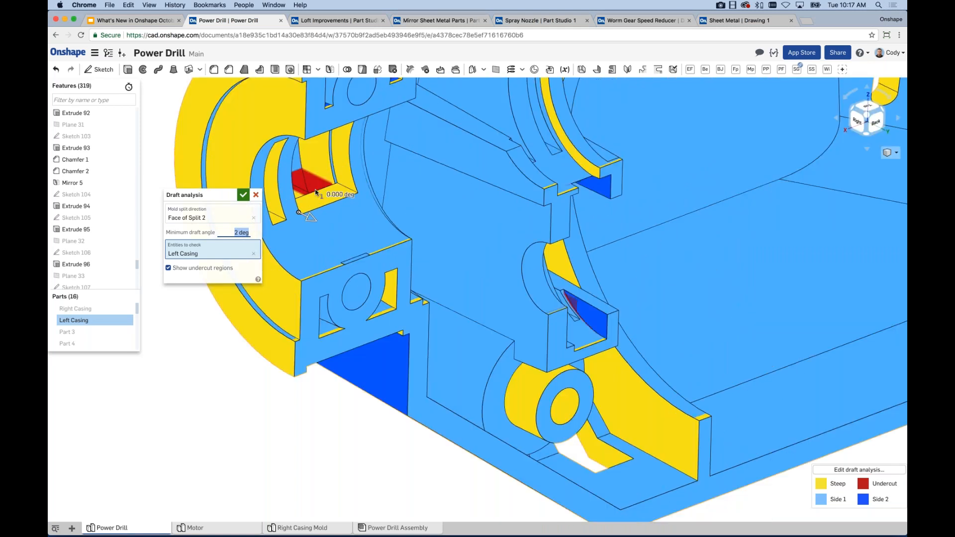
pyautogui.press('f')
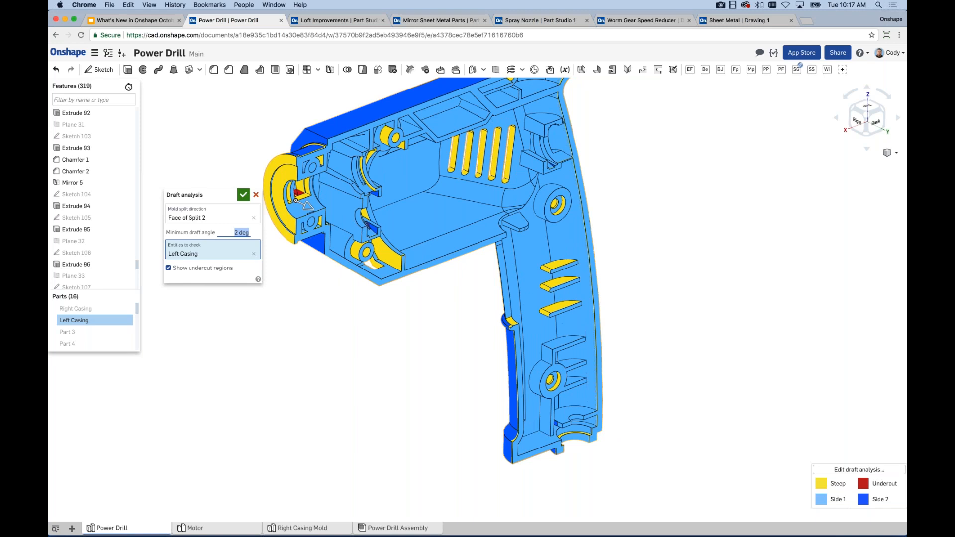
pyautogui.click(244, 196)
# Edit the extrude that forms the three steep handle ribs, set its draft to 2 degrees, and check the whole casing
pyautogui.moveTo(381, 312); pyautogui.dragTo(422, 347, button='middle')
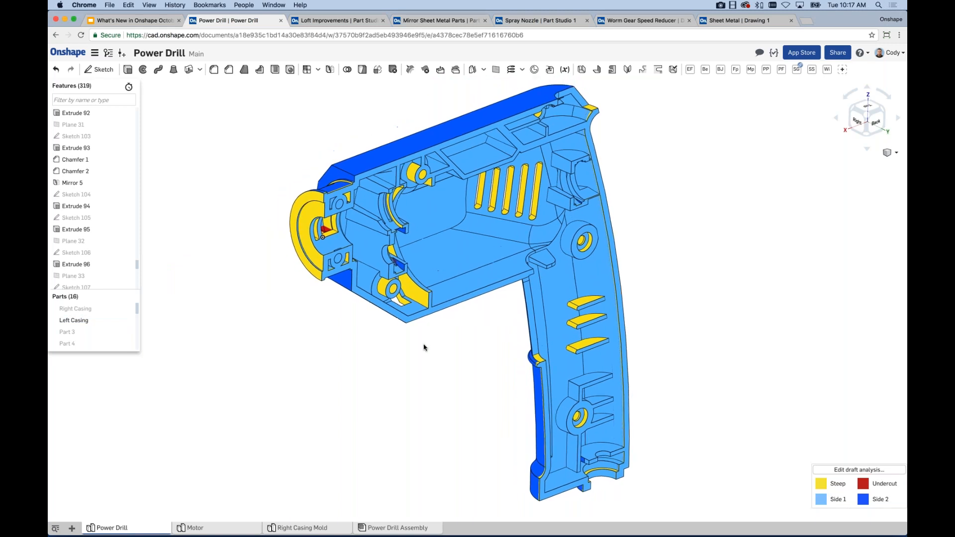
pyautogui.scroll(5, 578, 312)
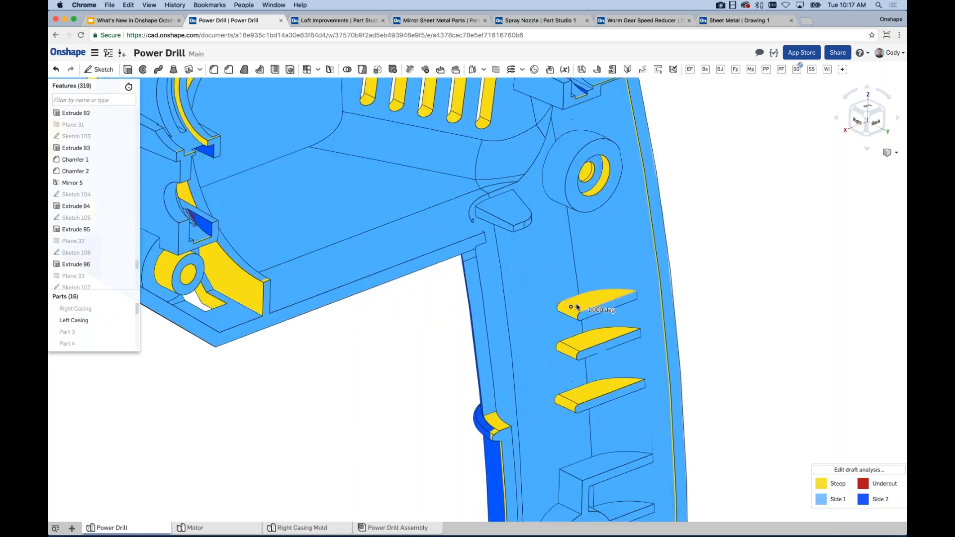
pyautogui.rightClick(577, 307)
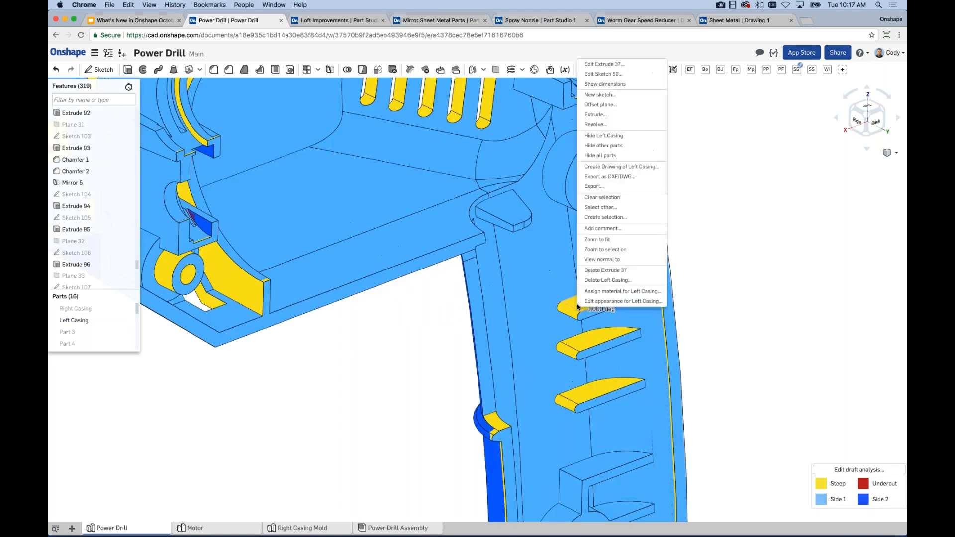
pyautogui.click(613, 65)
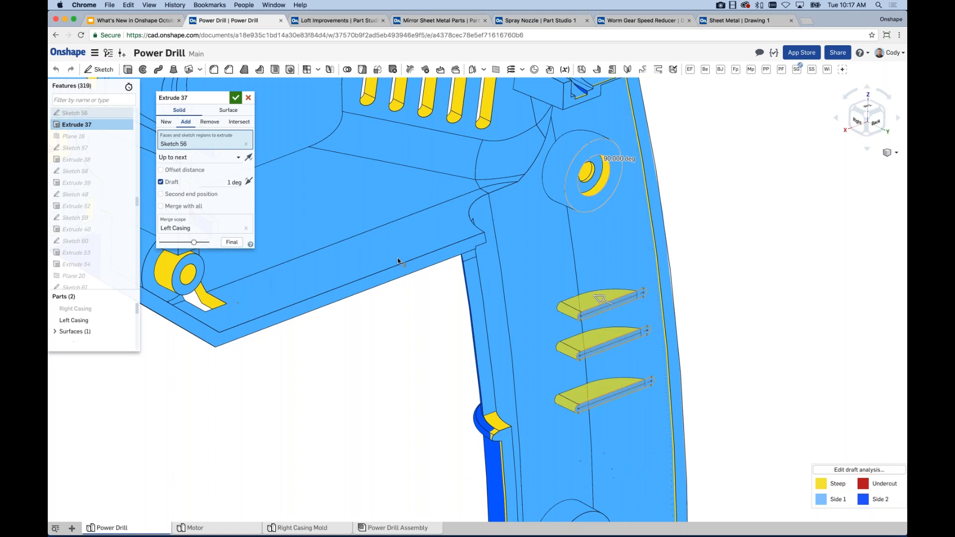
pyautogui.click(235, 182)
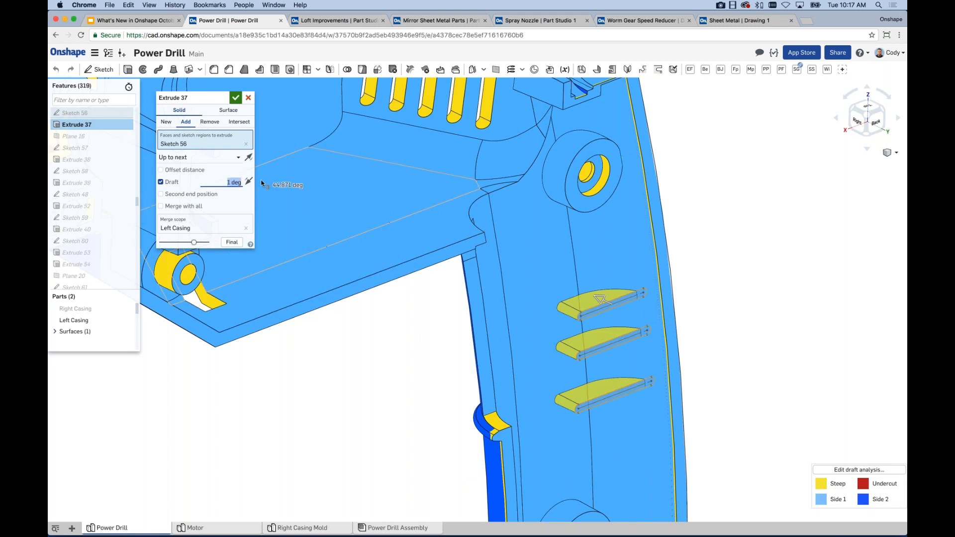
pyautogui.write('2')
pyautogui.press('Return')
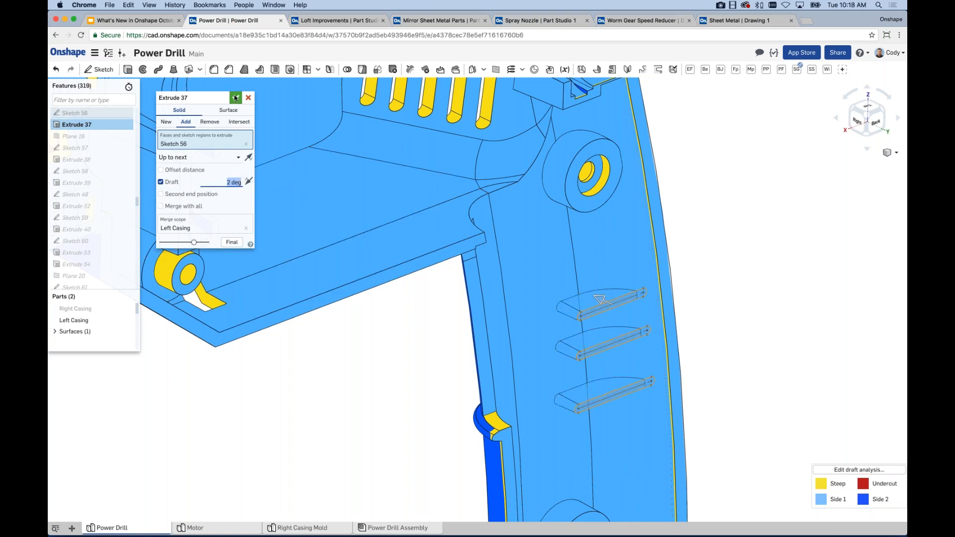
pyautogui.click(237, 98)
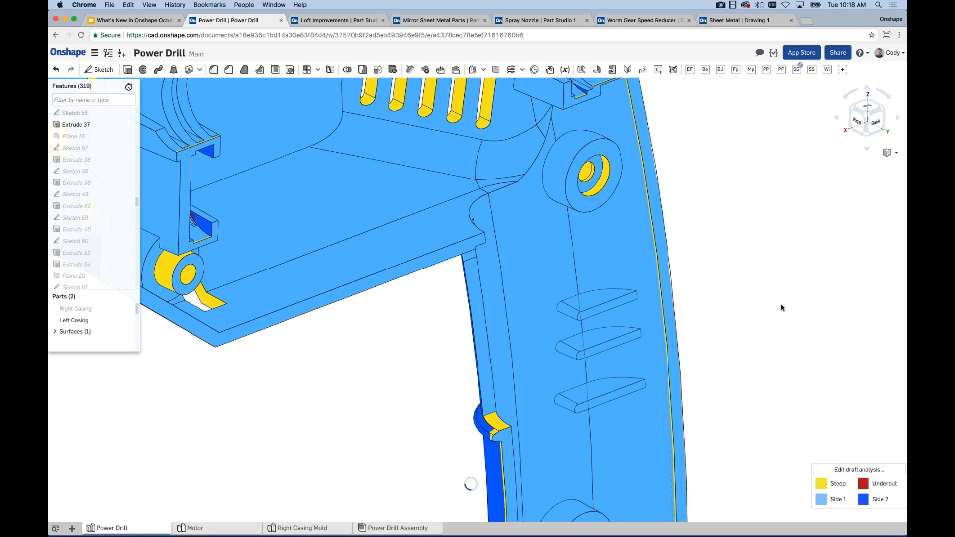
pyautogui.scroll(-2, 782, 307)
pyautogui.scroll(-3, 782, 307)
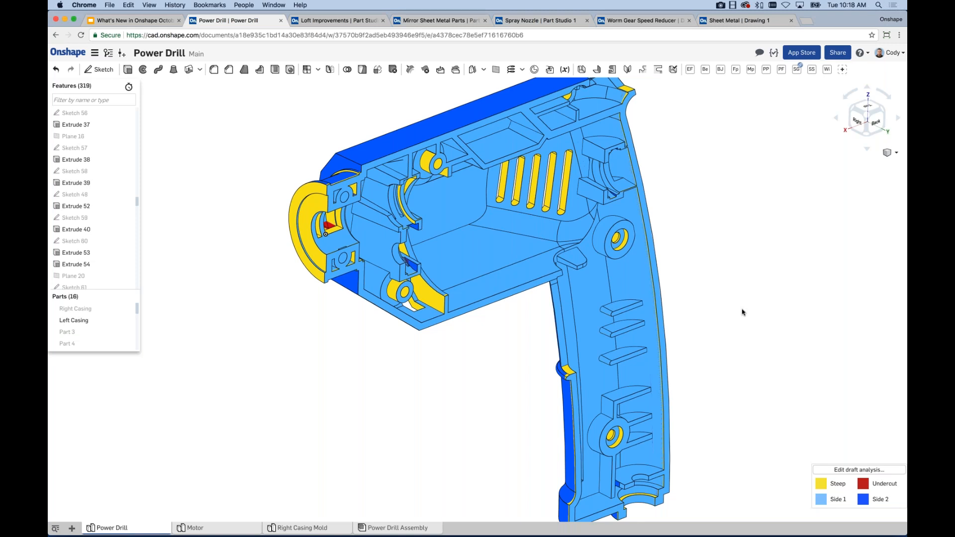
pyautogui.moveTo(742, 312); pyautogui.dragTo(655, 321, button='right')
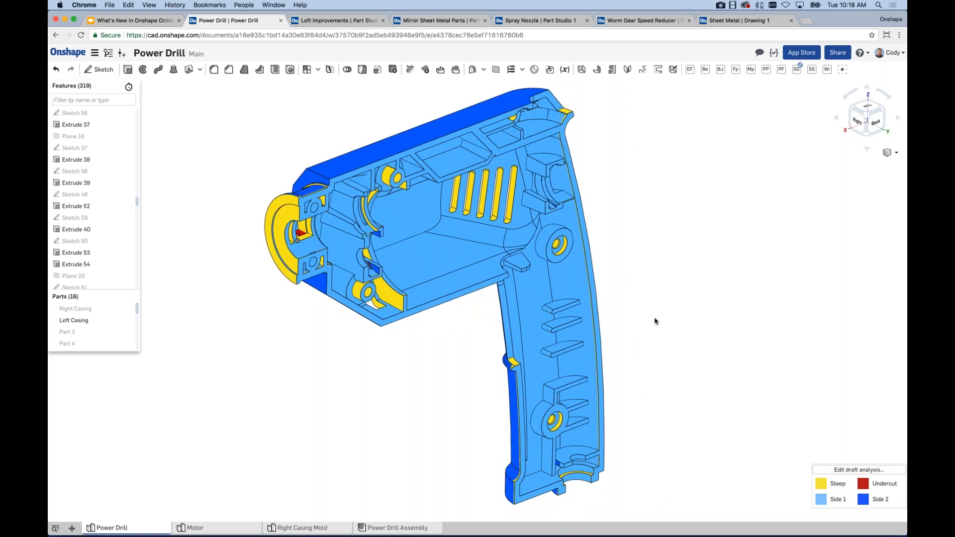
# Show the right casing and add it to the entities checked in the draft analysis
pyautogui.moveTo(655, 321); pyautogui.dragTo(706, 323, button='middle')
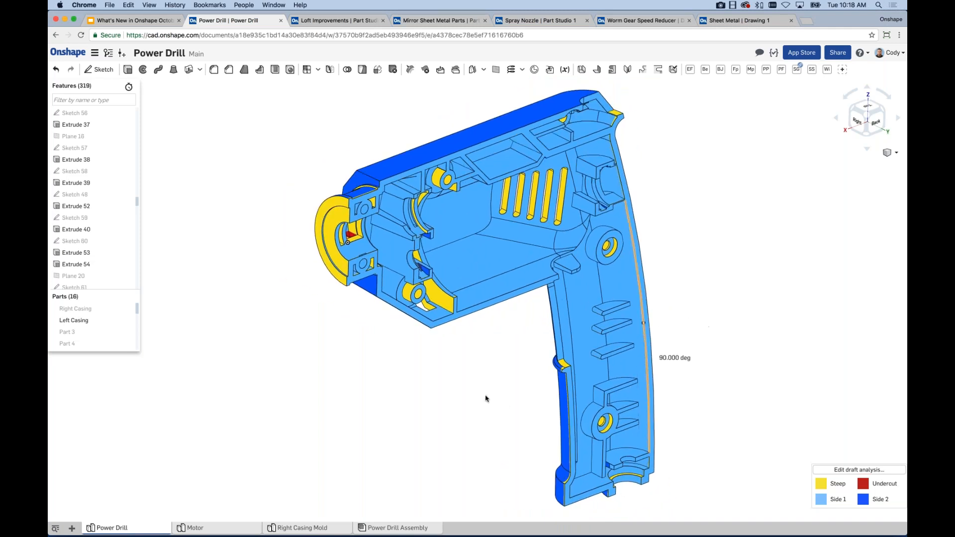
pyautogui.click(130, 309)
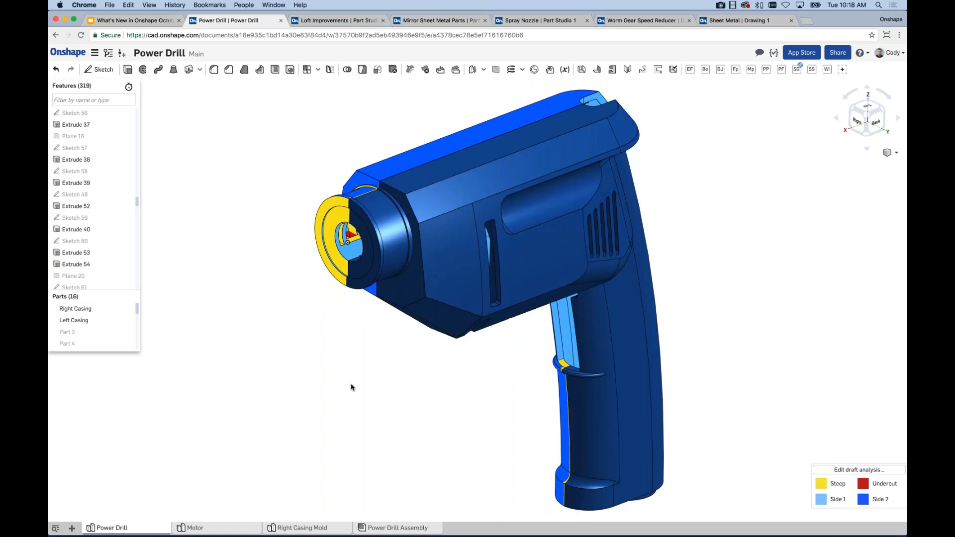
pyautogui.moveTo(835, 427); pyautogui.dragTo(812, 396, button='middle')
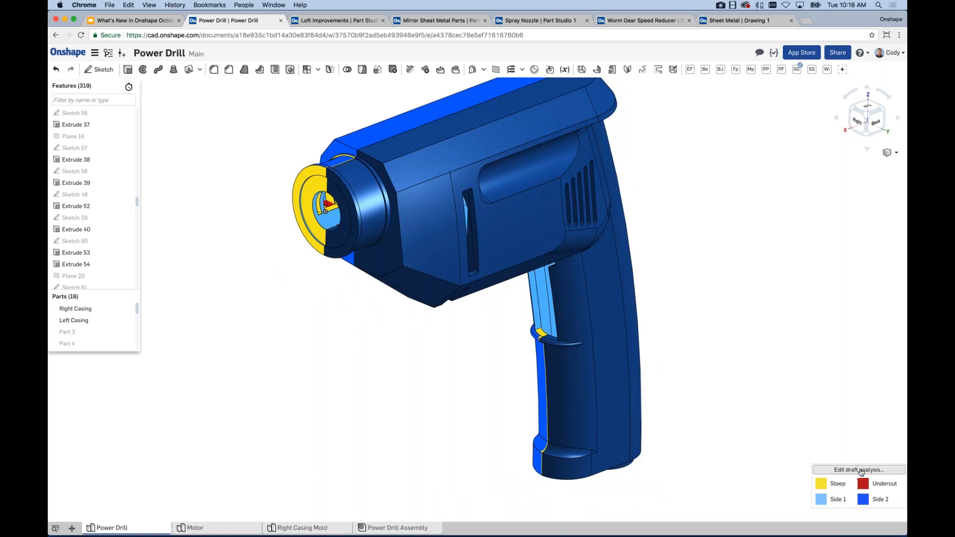
pyautogui.click(861, 470)
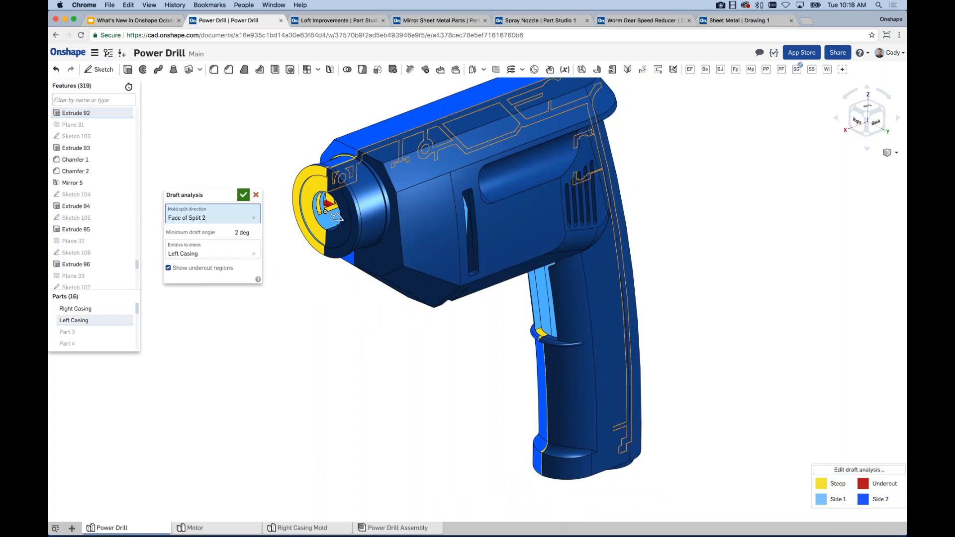
pyautogui.moveTo(501, 440); pyautogui.dragTo(583, 473, button='middle')
pyautogui.click(204, 251)
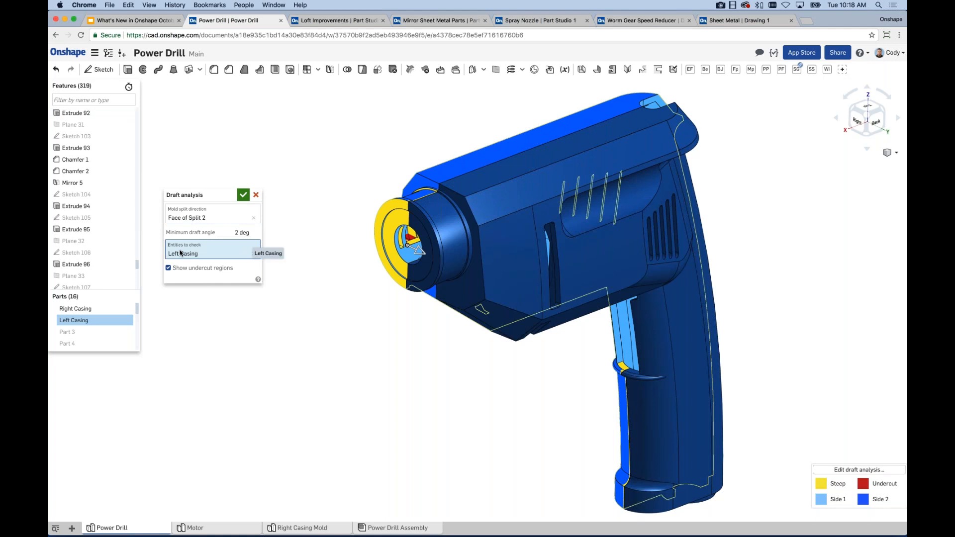
pyautogui.click(633, 296)
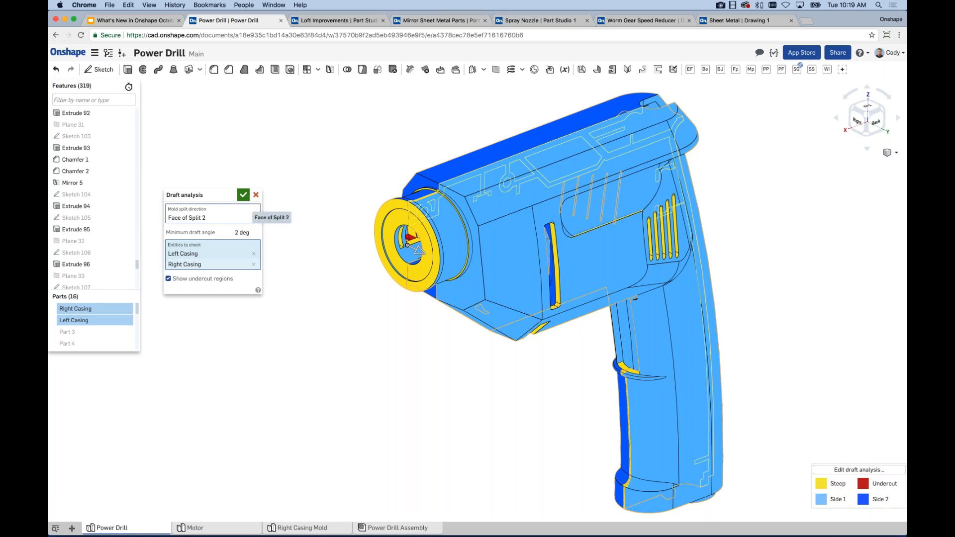
pyautogui.moveTo(396, 282); pyautogui.dragTo(390, 297, button='right')
pyautogui.press('Escape')
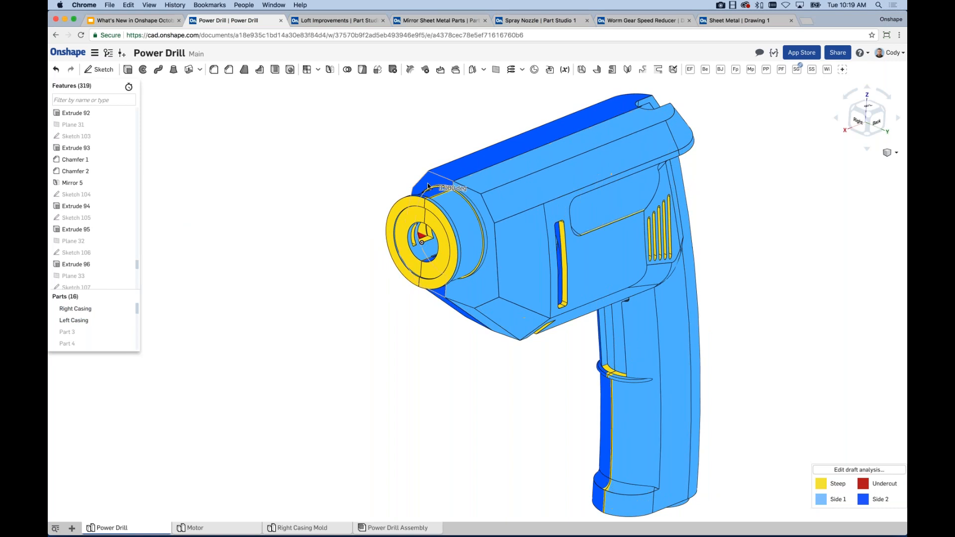
# Hide the left casing so only the right casing is displayed
pyautogui.rightClick(428, 185)
pyautogui.click(455, 262)
pyautogui.moveTo(388, 333); pyautogui.dragTo(439, 354, button='right')
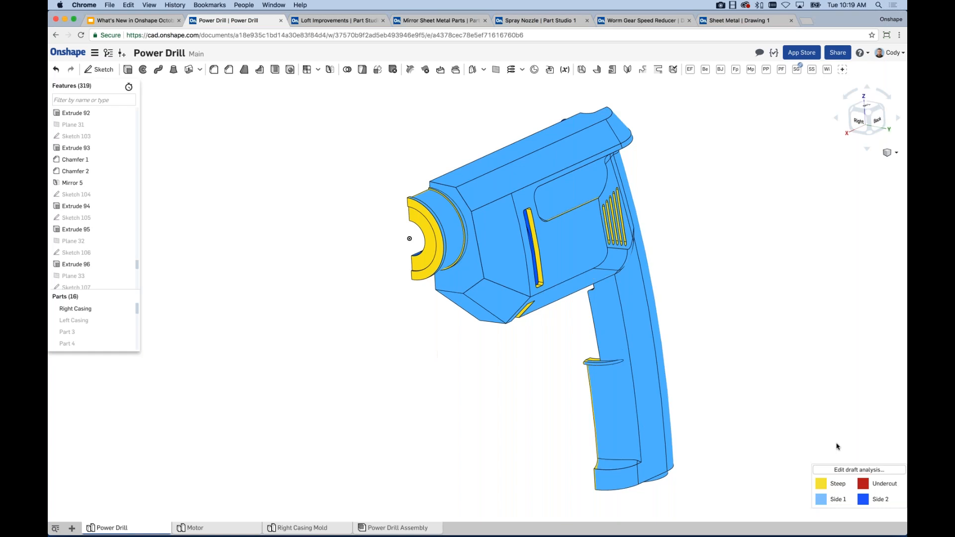
# Reopen the draft analysis settings, inspect the draft on the inside of the right casing, and accept the settings
pyautogui.click(856, 470)
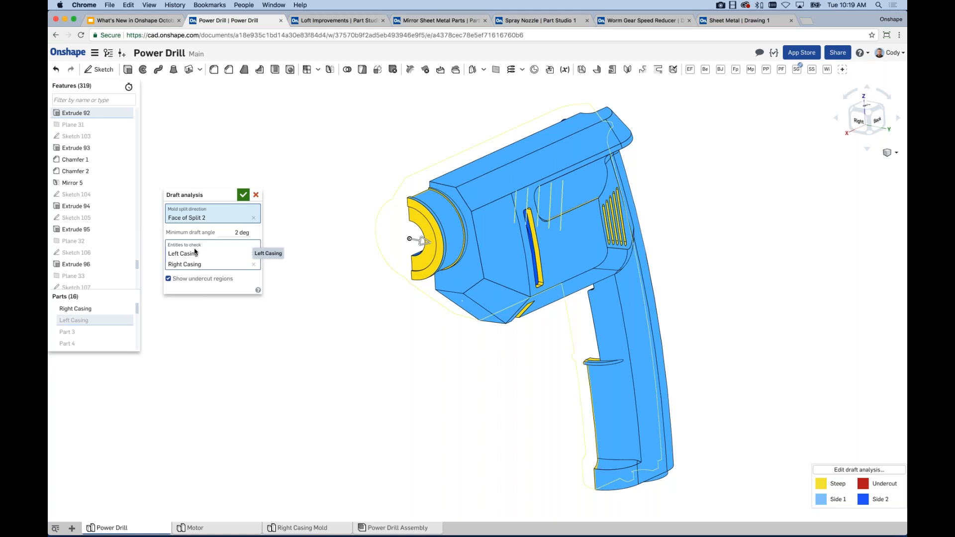
pyautogui.moveTo(354, 294); pyautogui.dragTo(567, 324, button='right')
pyautogui.scroll(-1, 567, 325)
pyautogui.moveTo(597, 347); pyautogui.dragTo(596, 321, button='middle')
pyautogui.scroll(-1, 585, 319)
pyautogui.scroll(-1, 597, 321)
pyautogui.moveTo(493, 303)
pyautogui.click(244, 195)
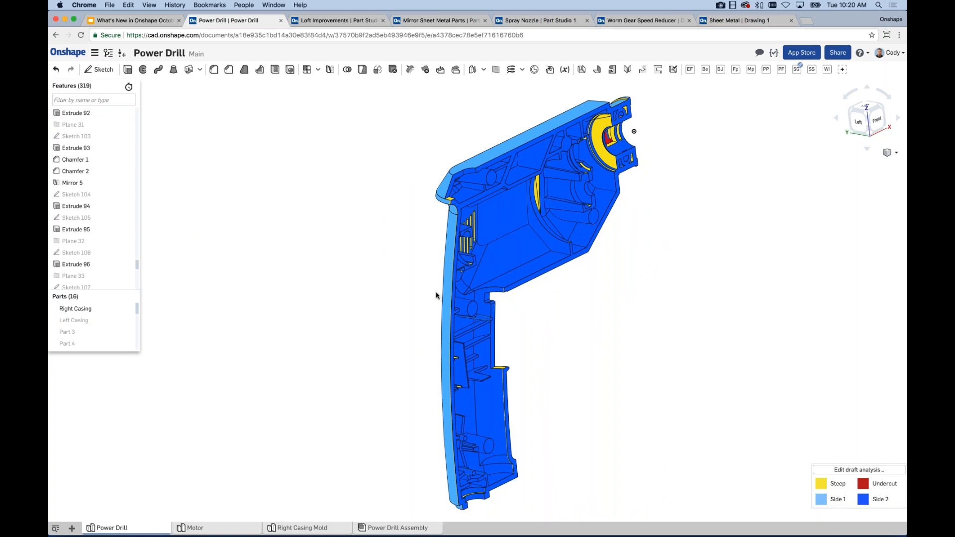
# Try the shaded, translucent and hidden-edges-visible displays on the right casing and return to draft analysis
pyautogui.click(891, 153)
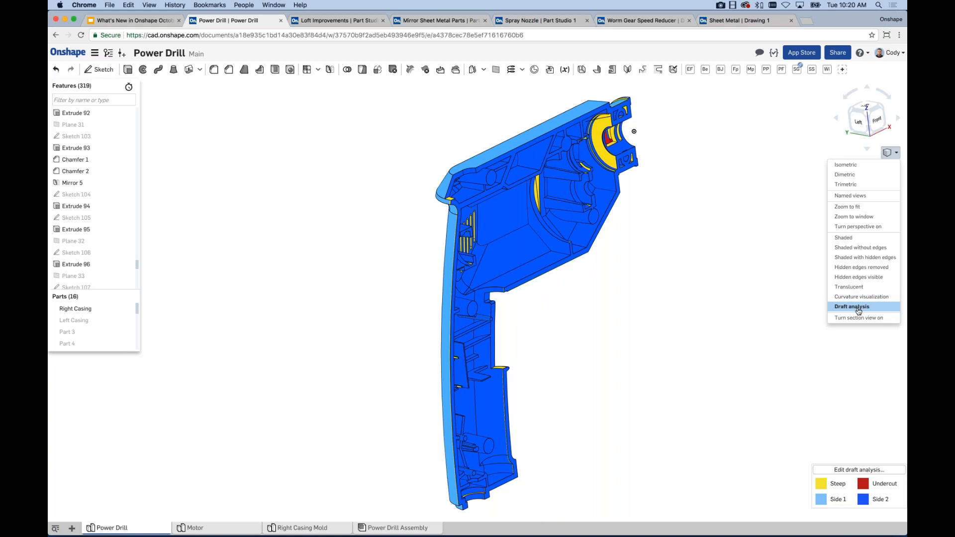
pyautogui.click(846, 238)
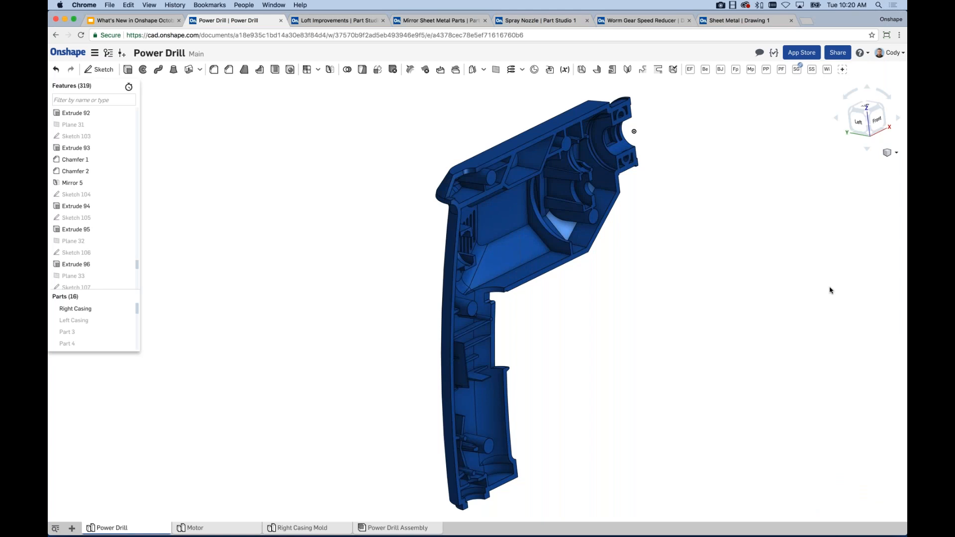
pyautogui.click(891, 152)
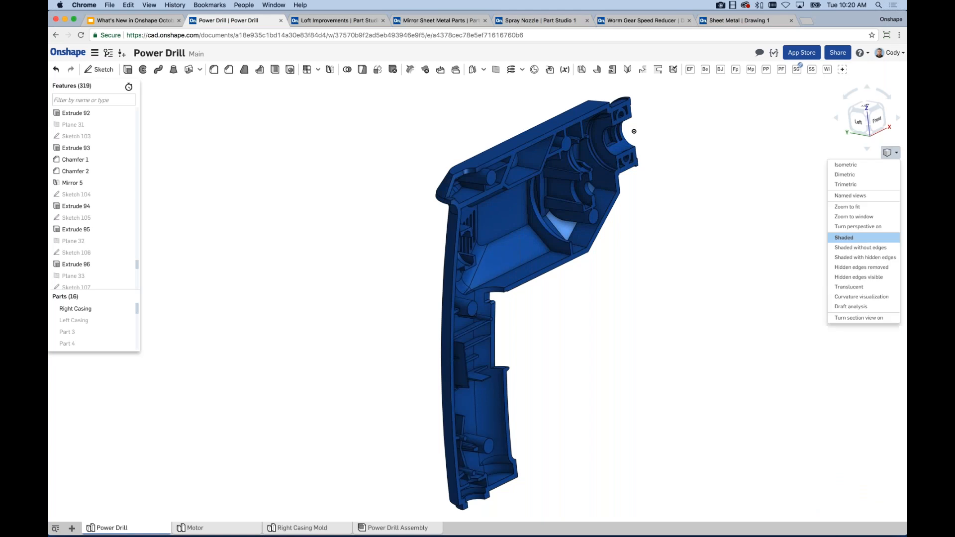
pyautogui.click(848, 287)
pyautogui.click(895, 153)
pyautogui.click(849, 276)
pyautogui.click(895, 152)
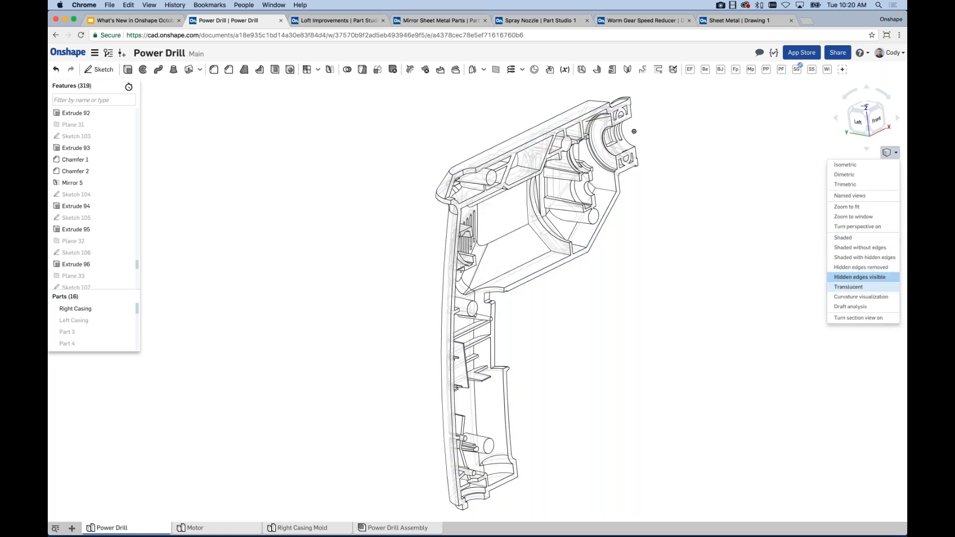
pyautogui.click(863, 307)
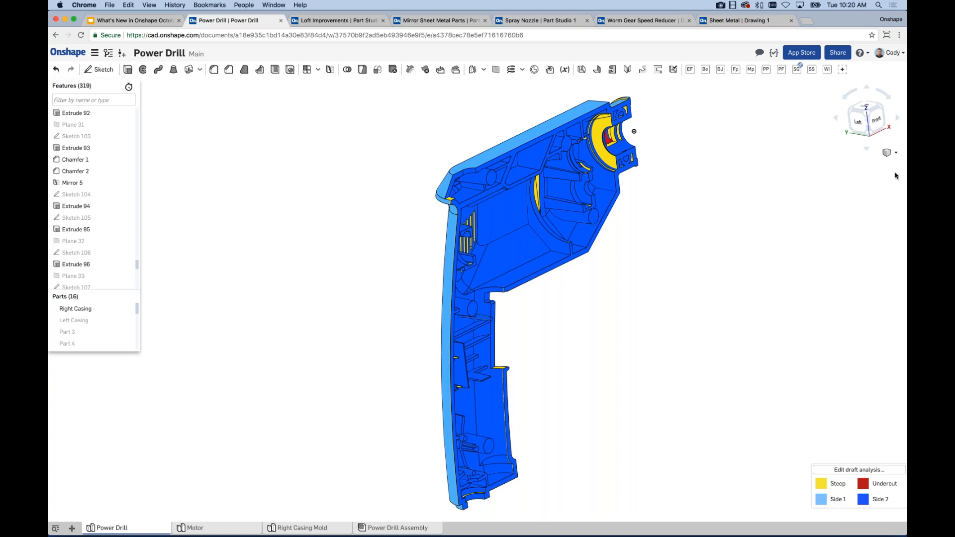
# Return the right casing to shaded display and switch to the full-screen What's New in Onshape presentation
pyautogui.click(892, 153)
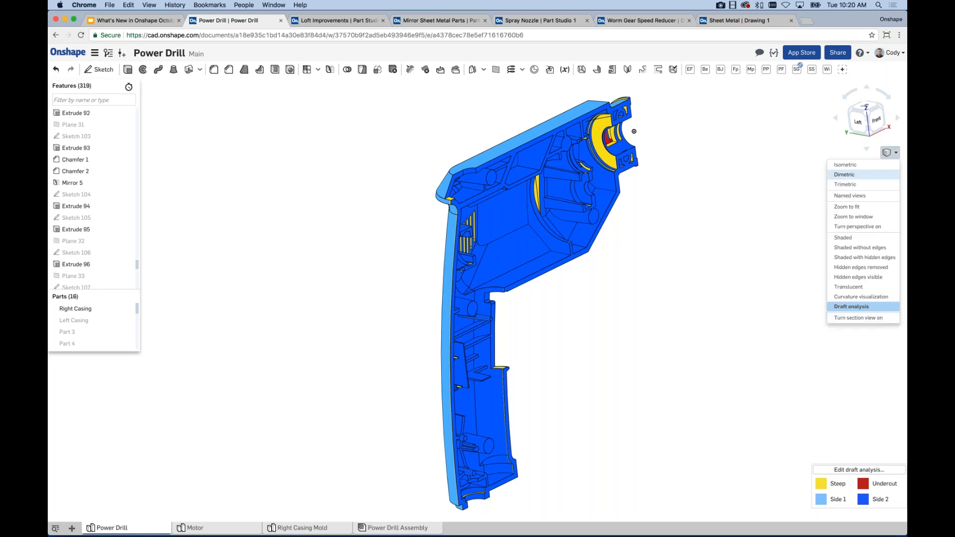
pyautogui.click(843, 237)
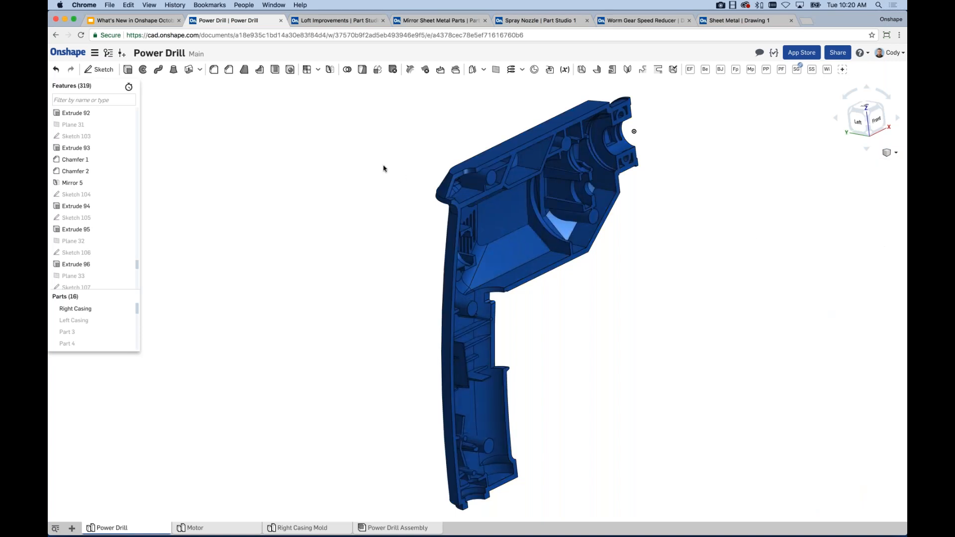
pyautogui.click(148, 21)
pyautogui.click(797, 63)
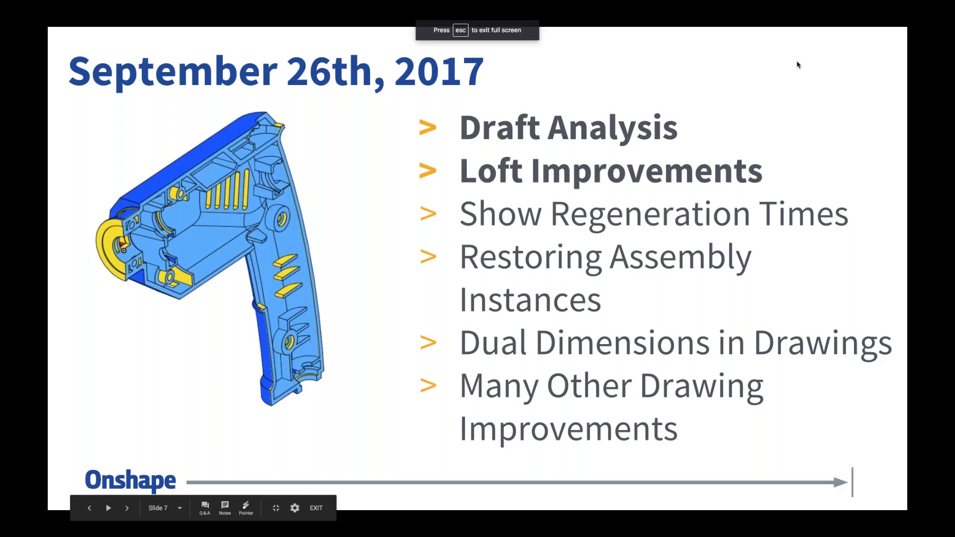
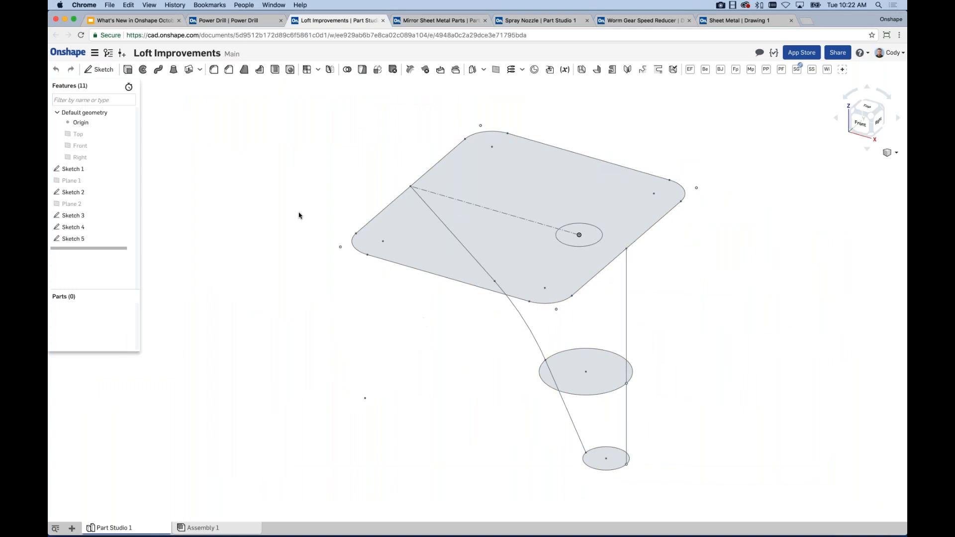
# Try a solid loft through the Sketch 1, Sketch 2 and Sketch 3 faces, adding the inner circle region to the Sketch 1 profile
pyautogui.click(173, 70)
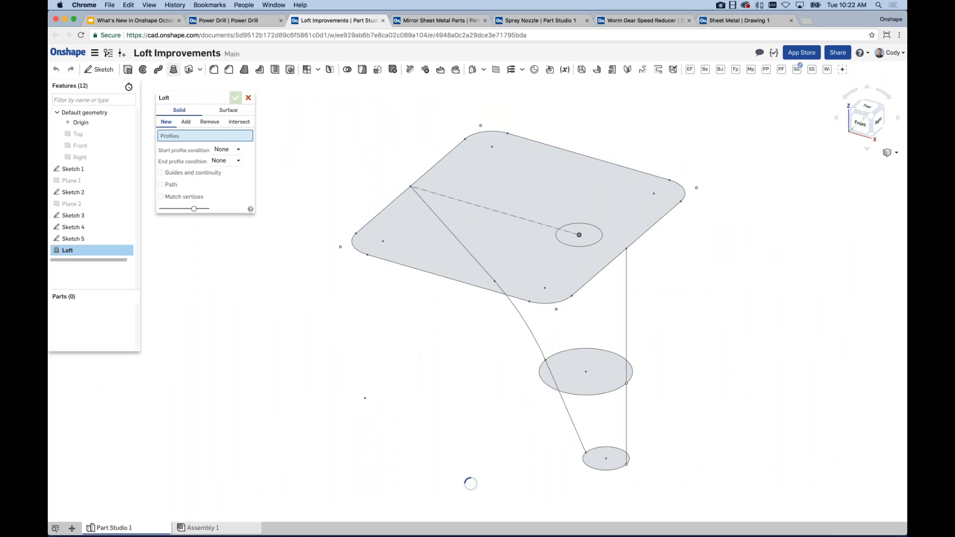
pyautogui.click(528, 249)
pyautogui.click(599, 370)
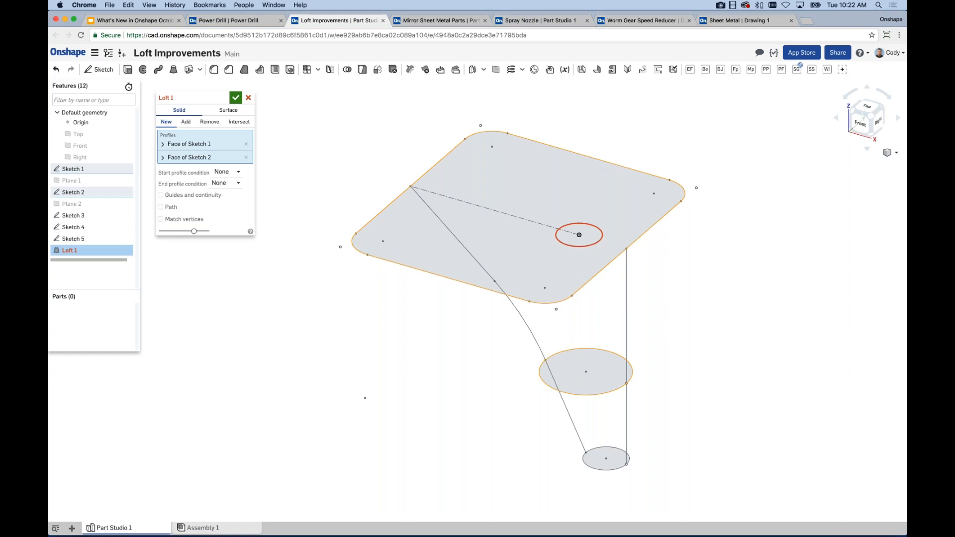
pyautogui.click(616, 455)
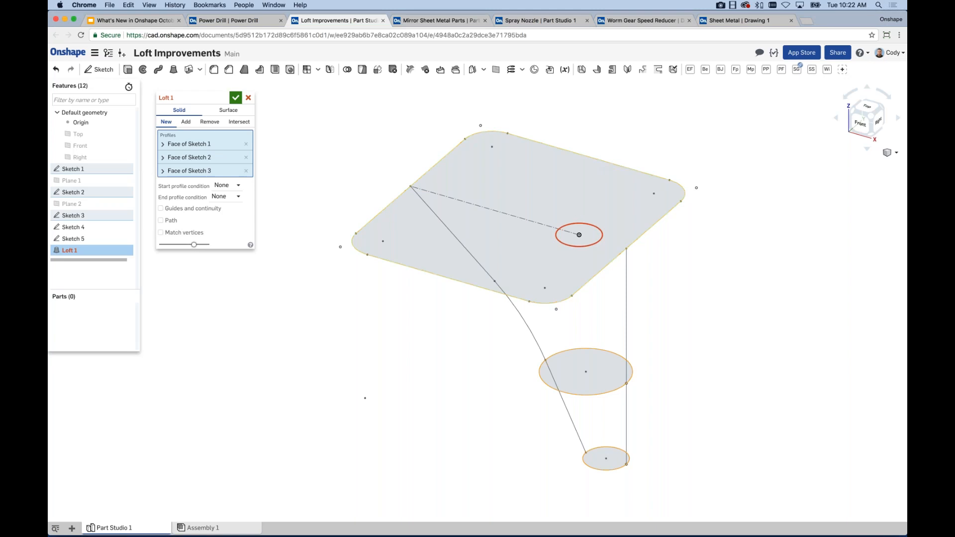
pyautogui.click(175, 145)
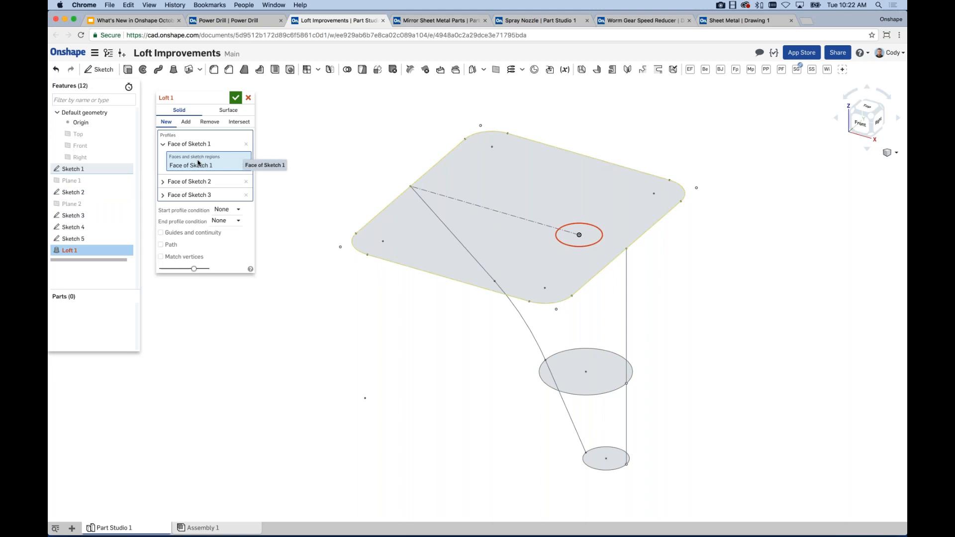
pyautogui.click(591, 236)
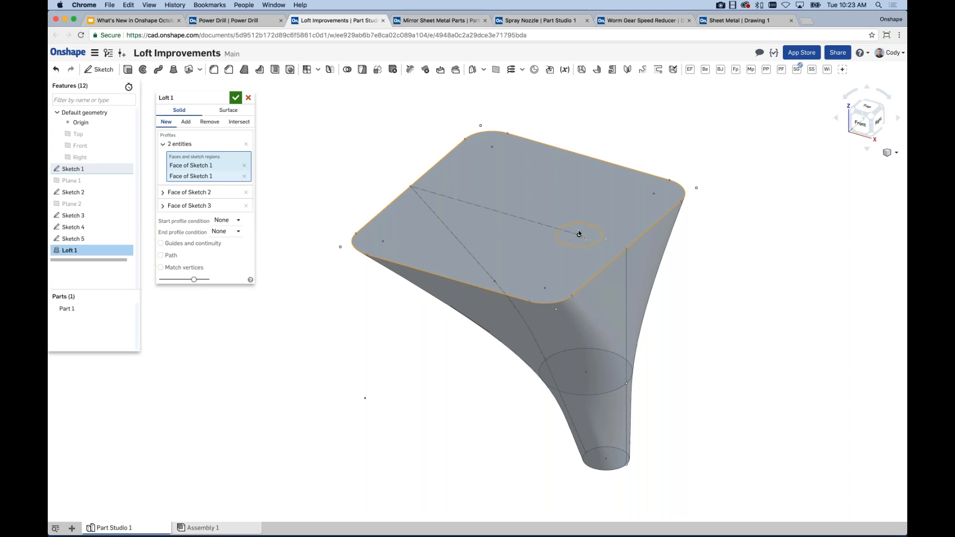
pyautogui.click(174, 144)
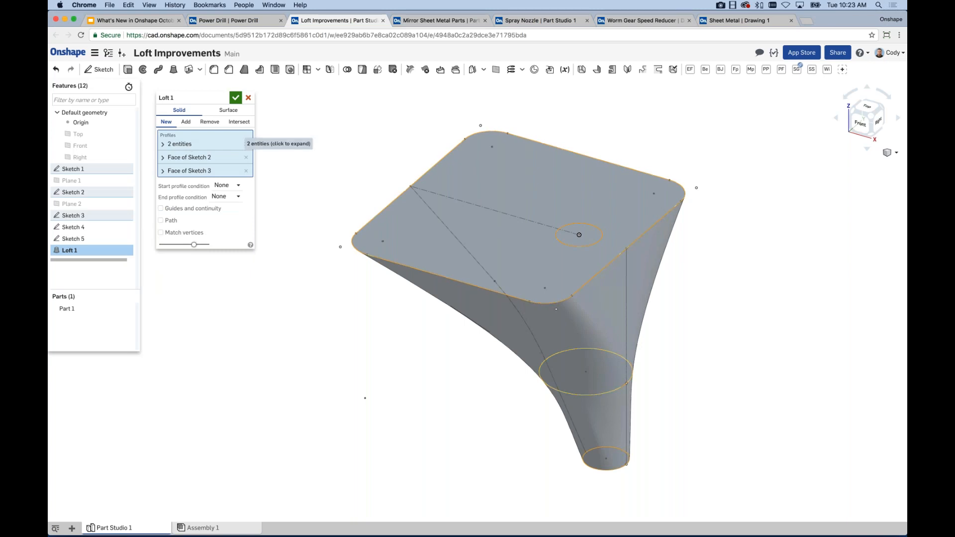
# Enable guides and continuity, compare the loft with the guide curves from the front, and cancel the loft
pyautogui.moveTo(740, 218)
pyautogui.mouseDown(button='right')
pyautogui.moveTo(747, 204)
pyautogui.moveTo(731, 210)
pyautogui.mouseUp(button='right')
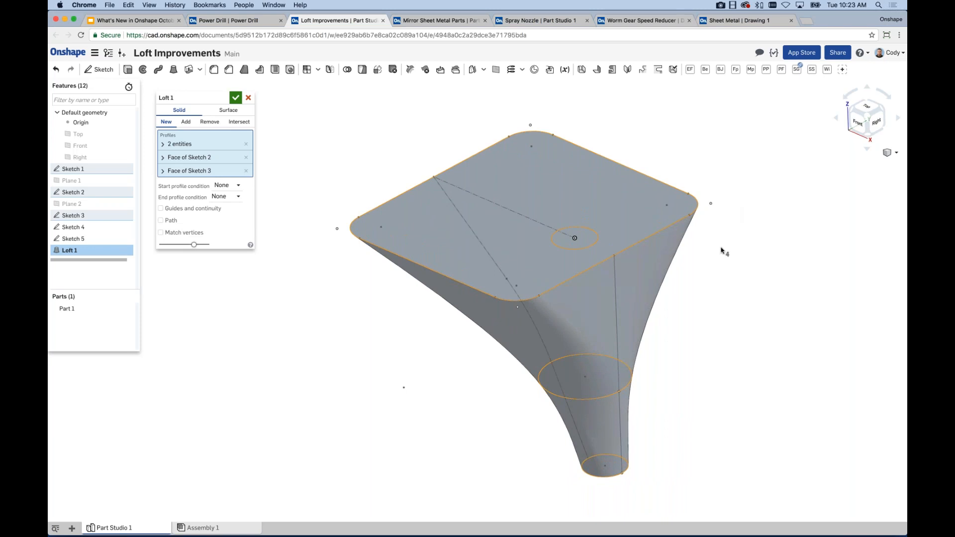
pyautogui.scroll(2, 617, 256)
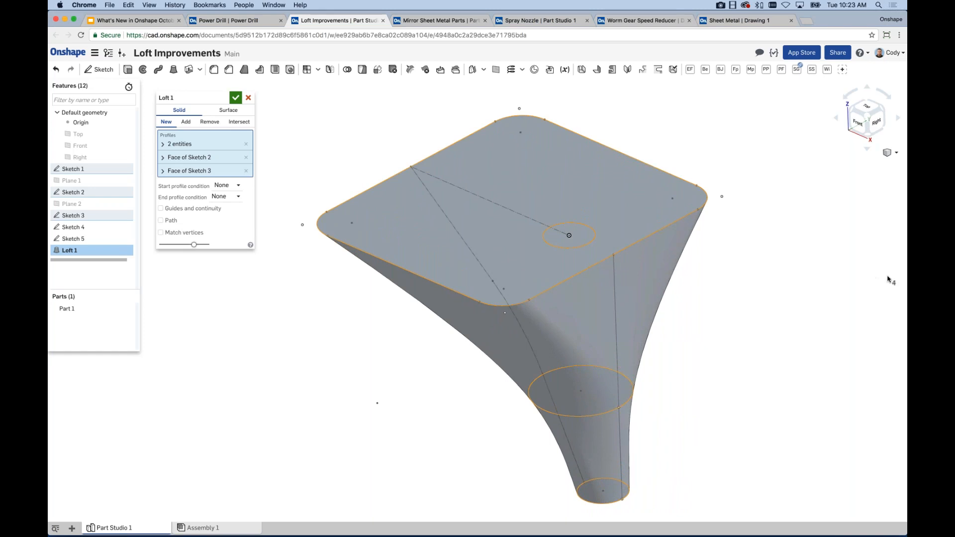
pyautogui.scroll(-2, 783, 303)
pyautogui.moveTo(782, 303); pyautogui.dragTo(772, 297, button='middle')
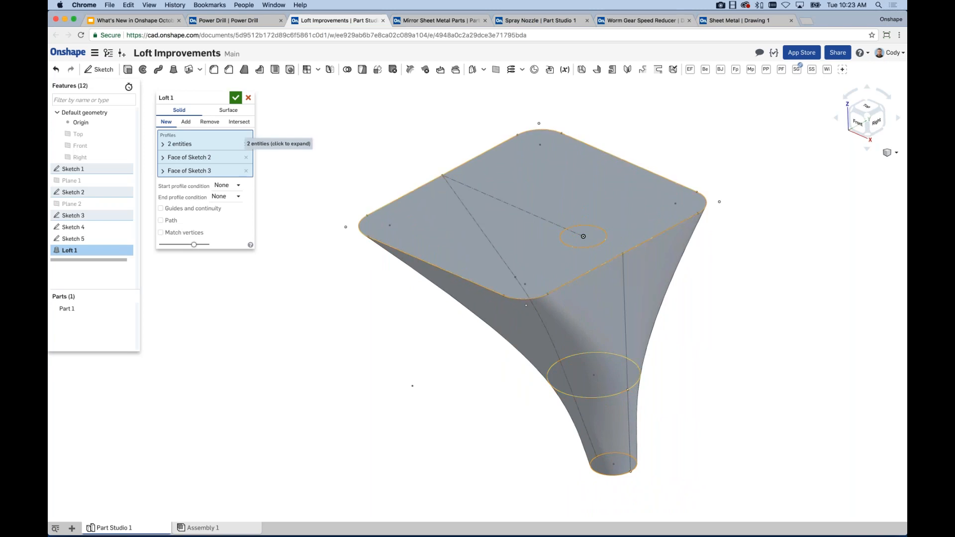
pyautogui.click(171, 209)
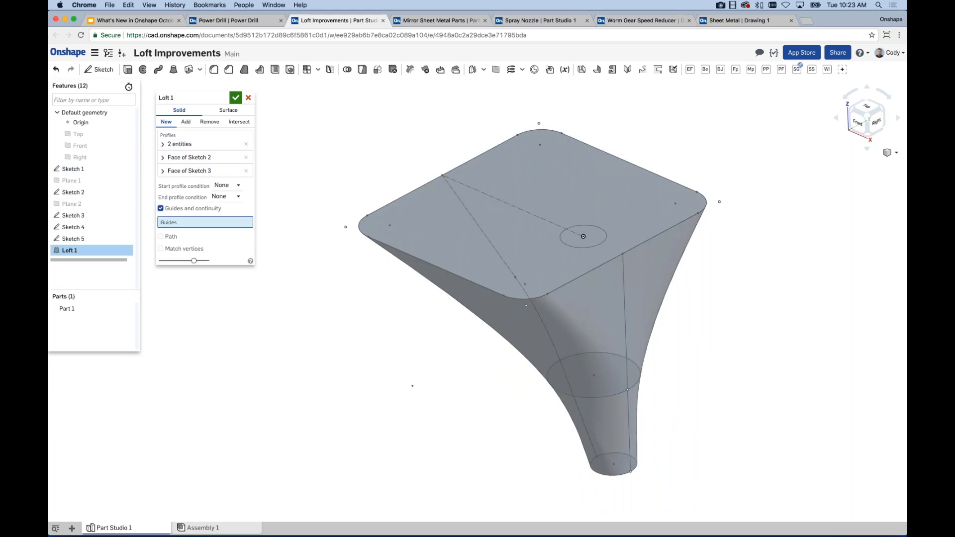
pyautogui.click(857, 125)
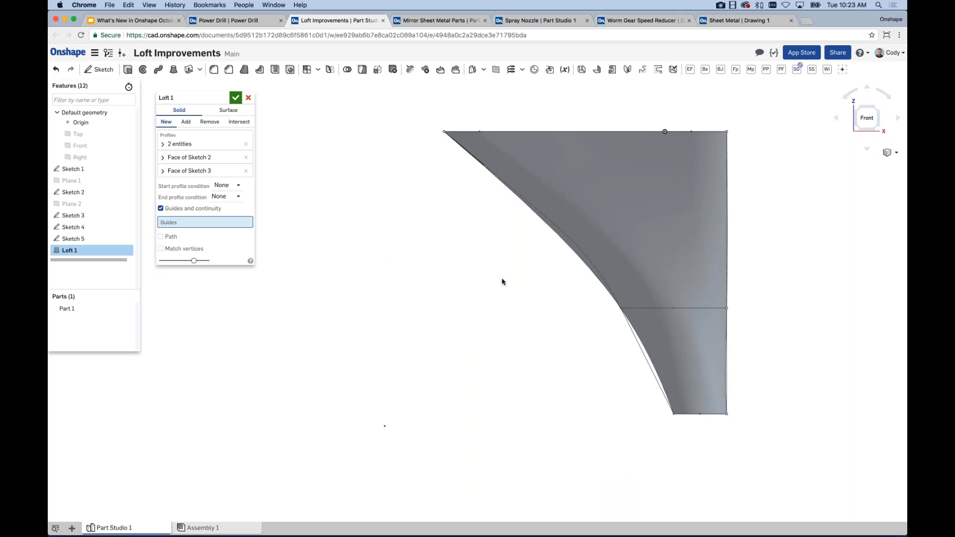
pyautogui.click(249, 98)
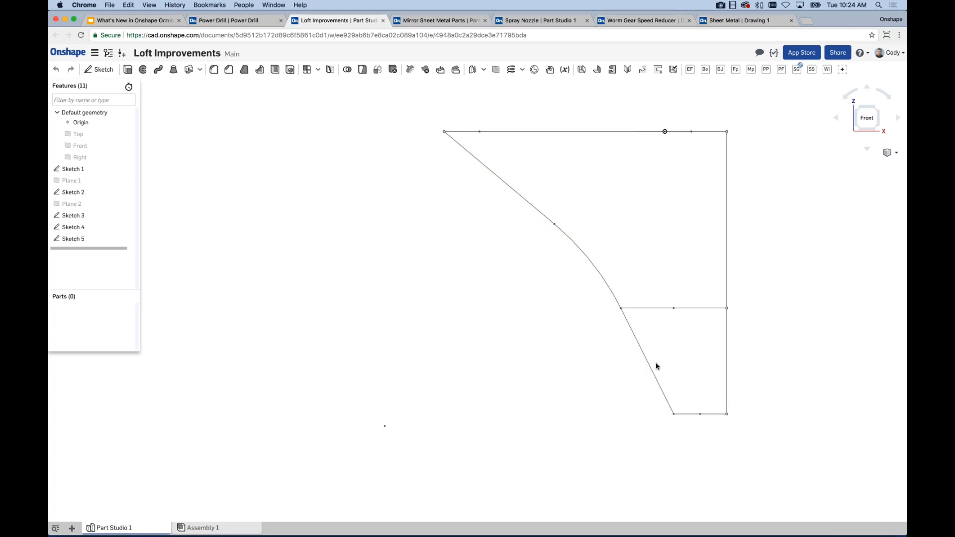
# Start a solid loft through the Sketch 1, Sketch 2 and Sketch 3 faces, with both Sketch 1 regions in the first profile
pyautogui.moveTo(454, 234)
pyautogui.mouseDown(button='right')
pyautogui.moveTo(431, 252)
pyautogui.moveTo(347, 184)
pyautogui.mouseUp(button='right')
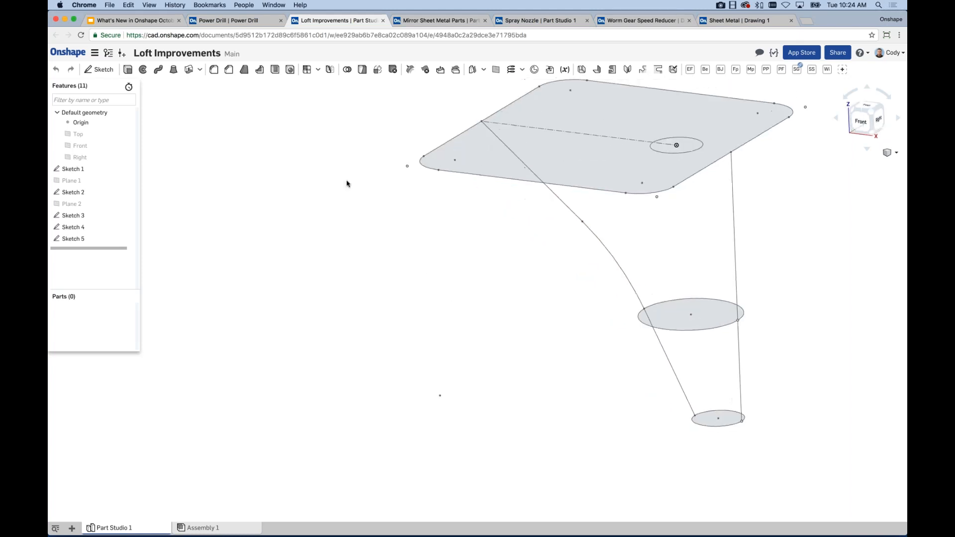
pyautogui.click(173, 69)
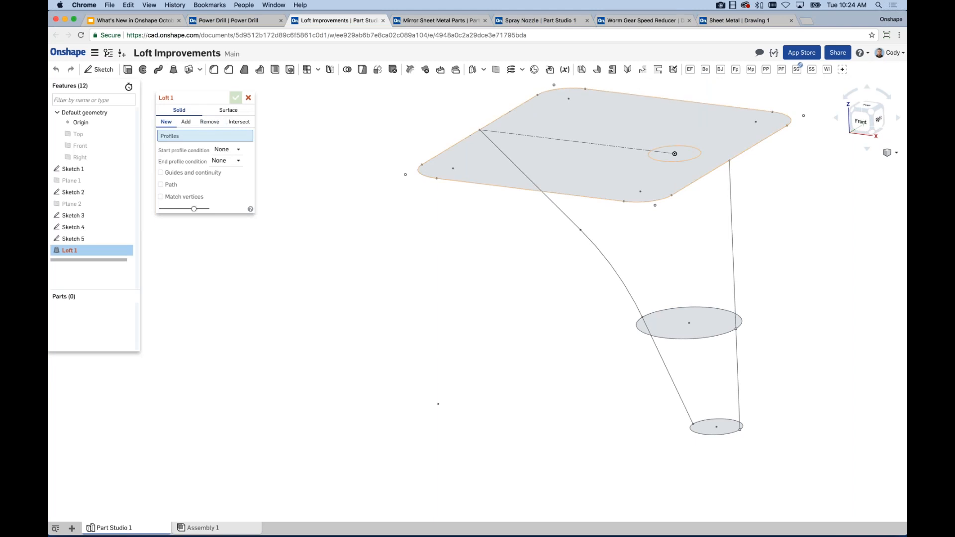
pyautogui.click(674, 154)
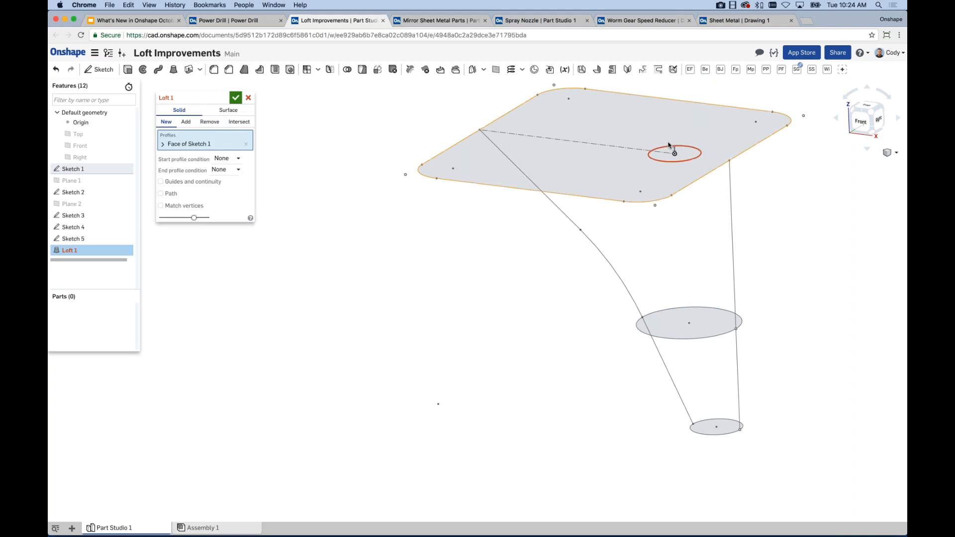
pyautogui.click(687, 314)
pyautogui.click(728, 428)
pyautogui.click(178, 144)
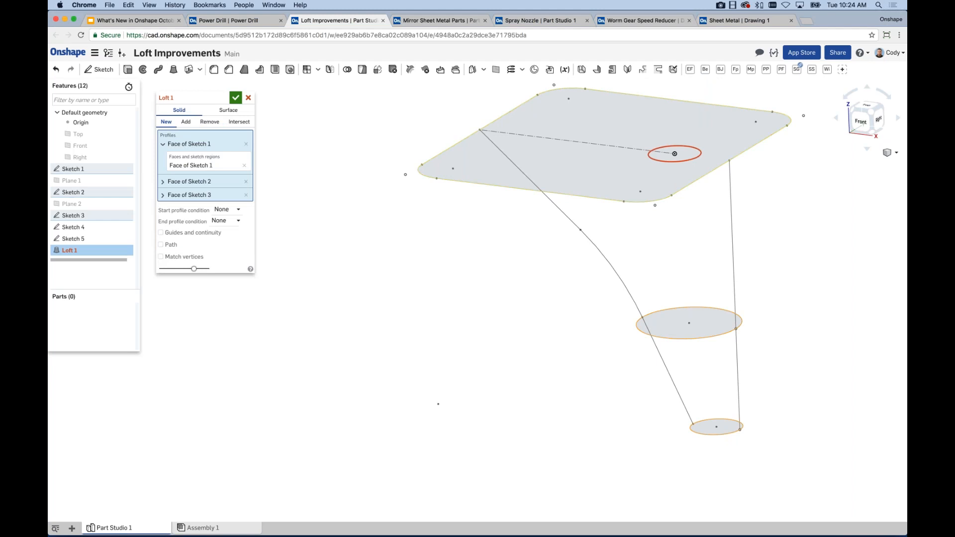
pyautogui.click(683, 156)
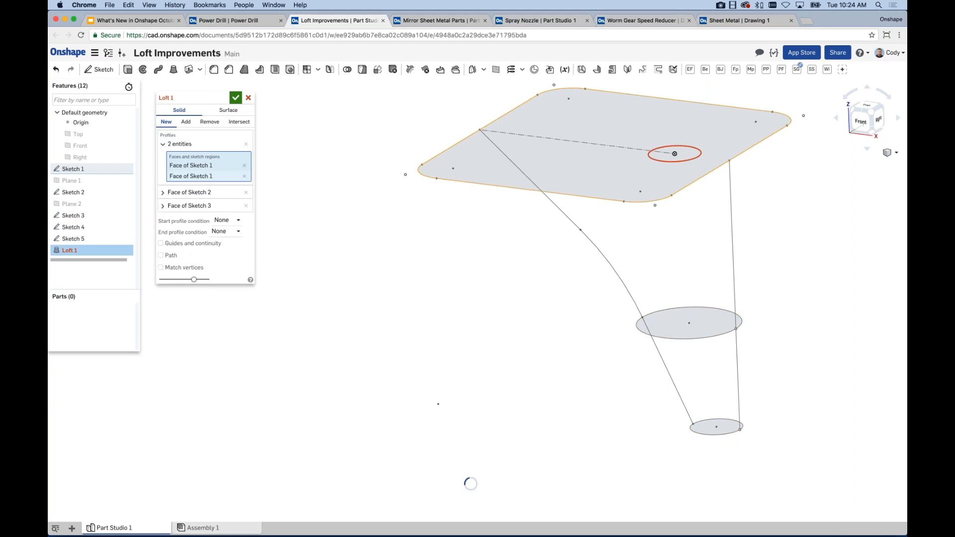
# Enable guides and continuity and combine the three connected Sketch 4 edges along the sloped side into the first guide
pyautogui.click(188, 244)
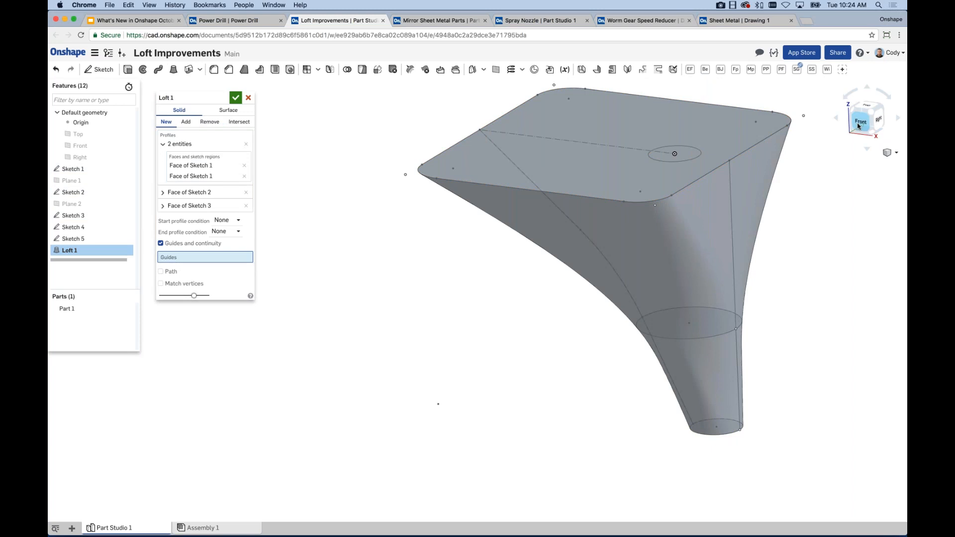
pyautogui.click(858, 126)
pyautogui.click(456, 211)
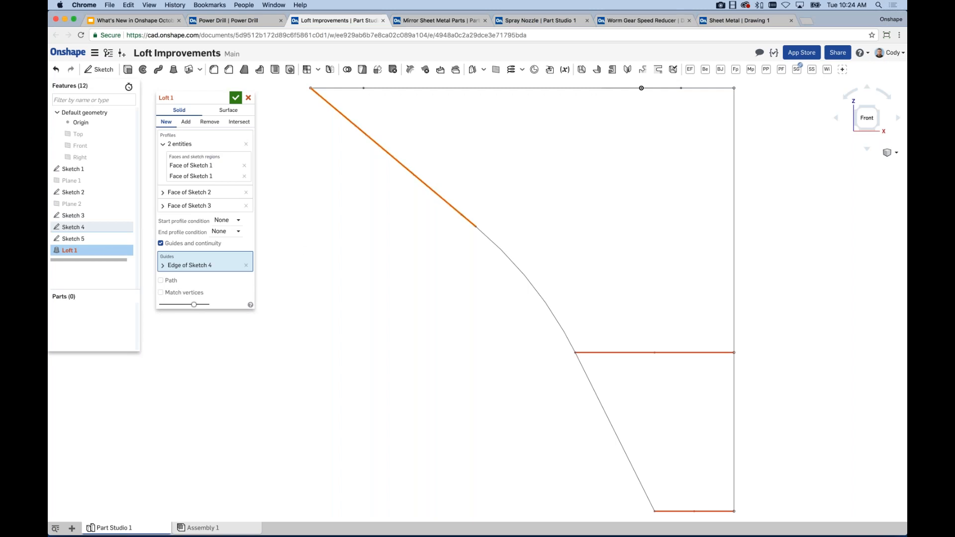
pyautogui.click(163, 266)
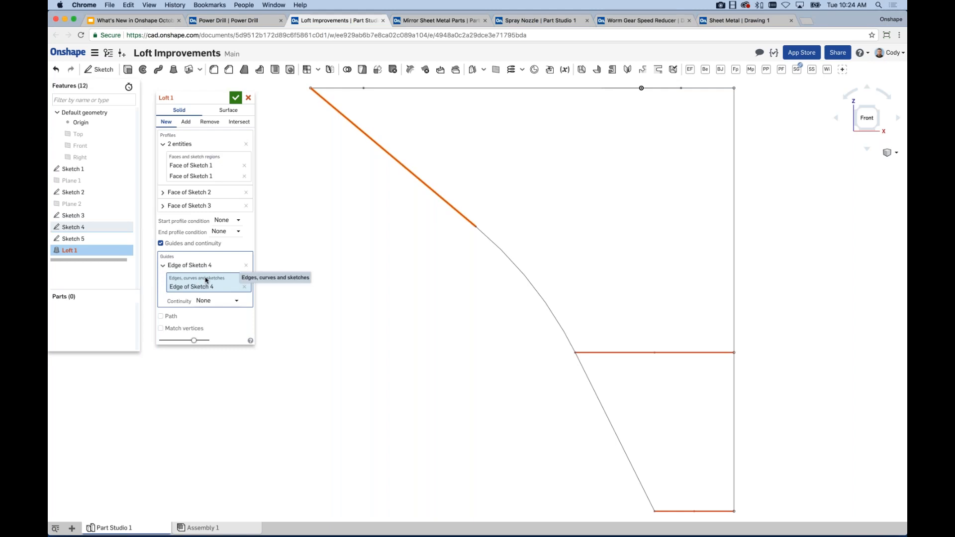
pyautogui.click(489, 238)
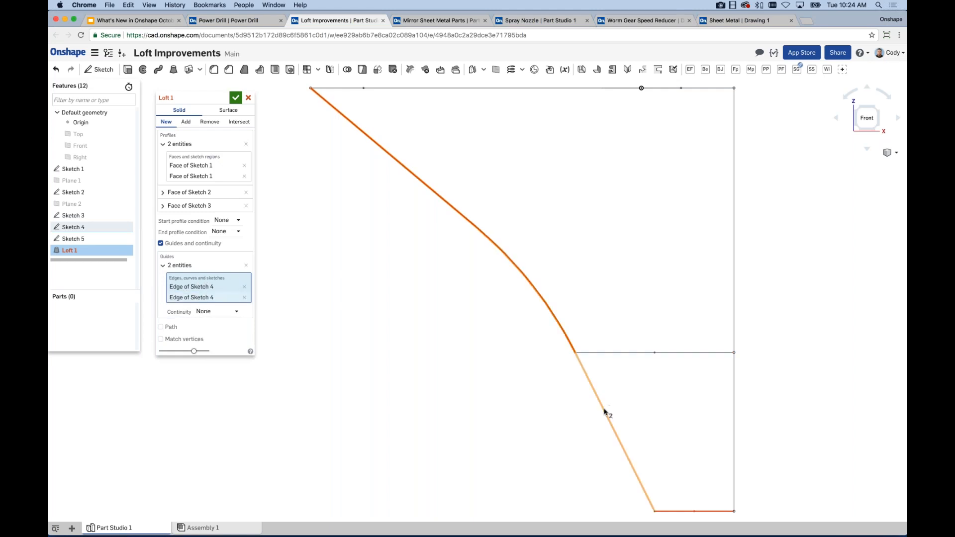
pyautogui.click(605, 411)
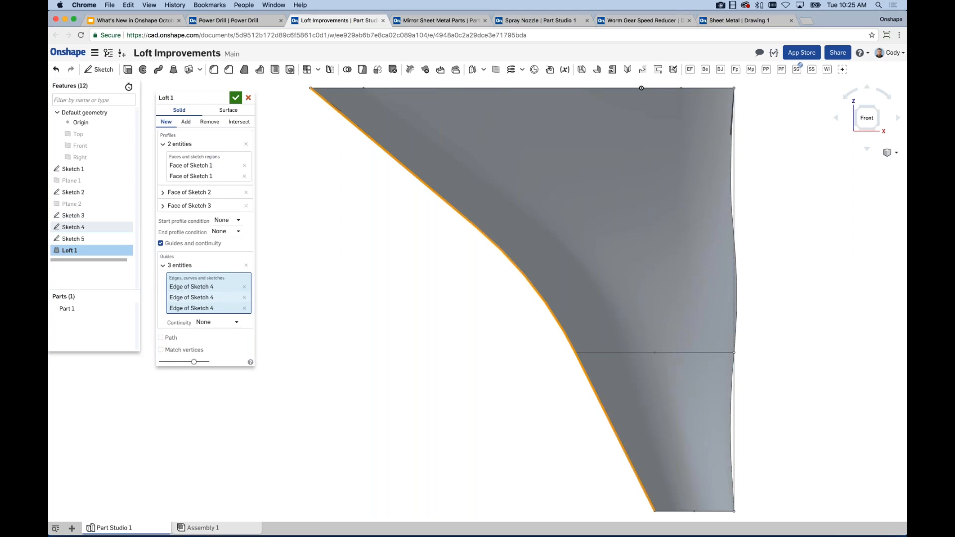
# Add a second loft guide made of the two vertical Sketch 5 edges
pyautogui.click(163, 266)
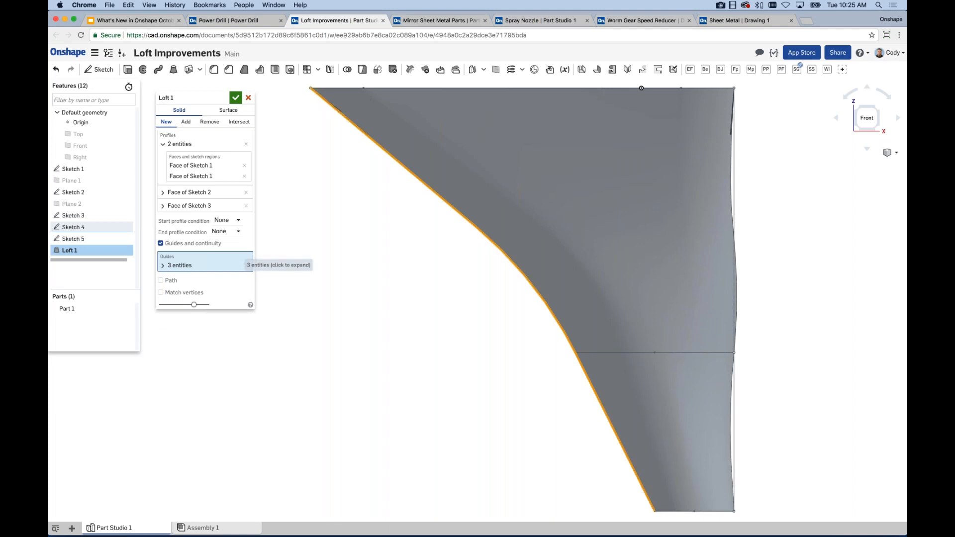
pyautogui.click(735, 184)
pyautogui.click(188, 279)
pyautogui.click(198, 295)
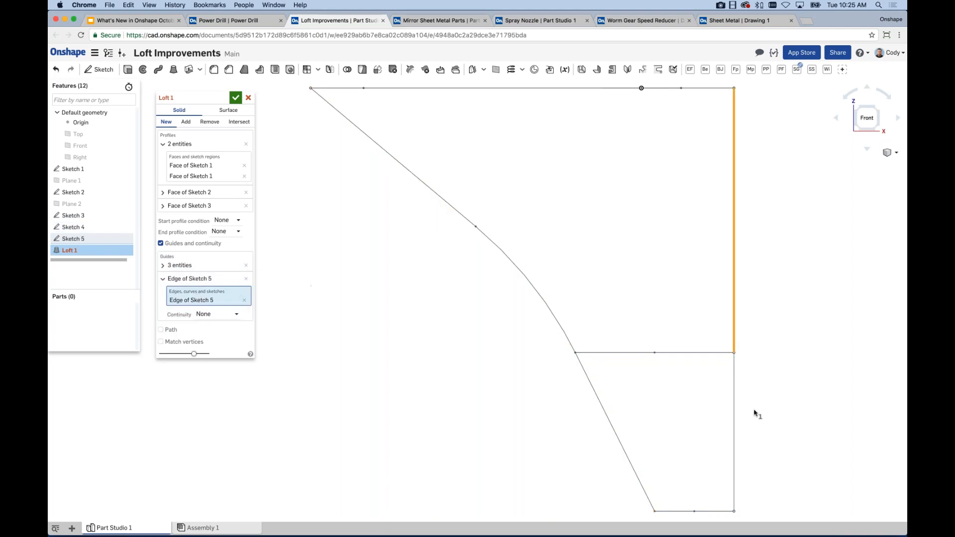
pyautogui.click(735, 405)
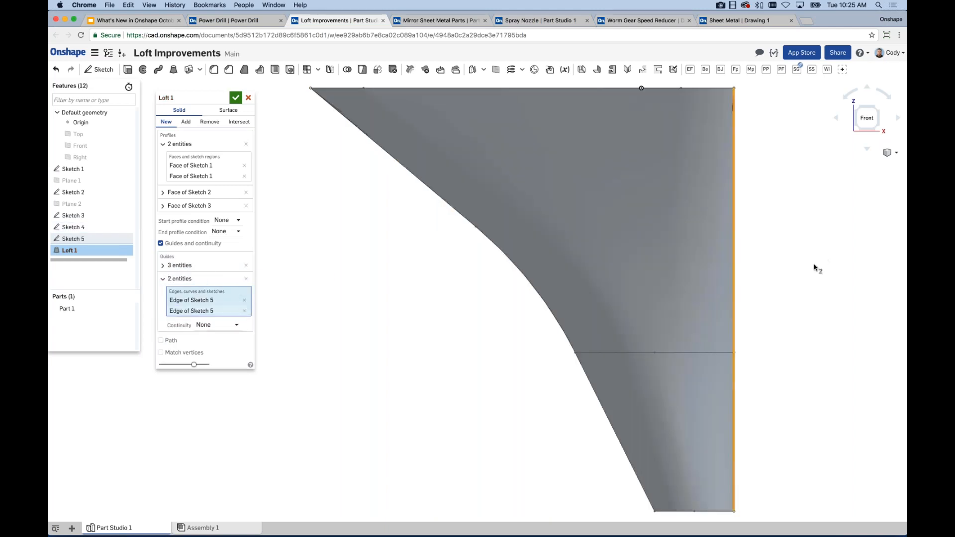
# Review the grouped guides and profiles, view the loft isometrically, and accept it
pyautogui.scroll(-2, 795, 279)
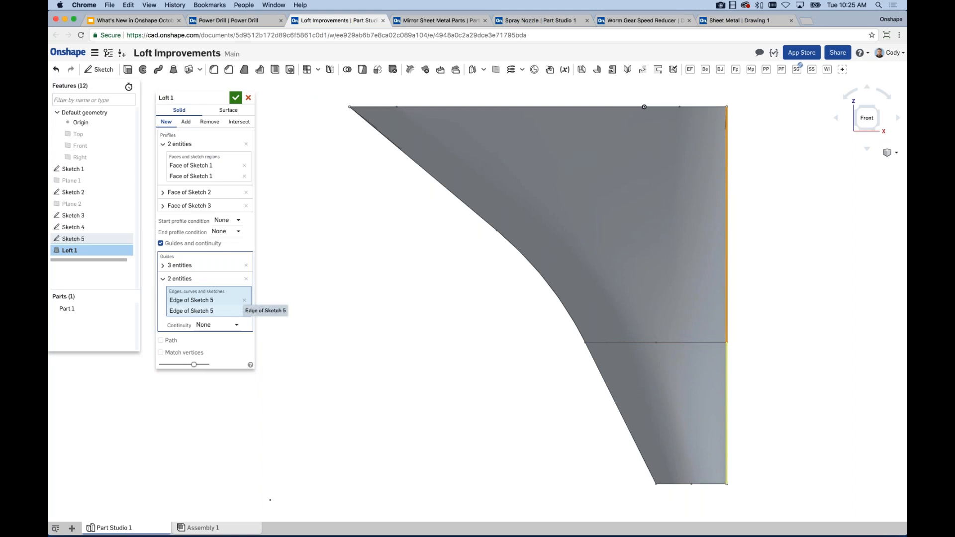
pyautogui.click(163, 280)
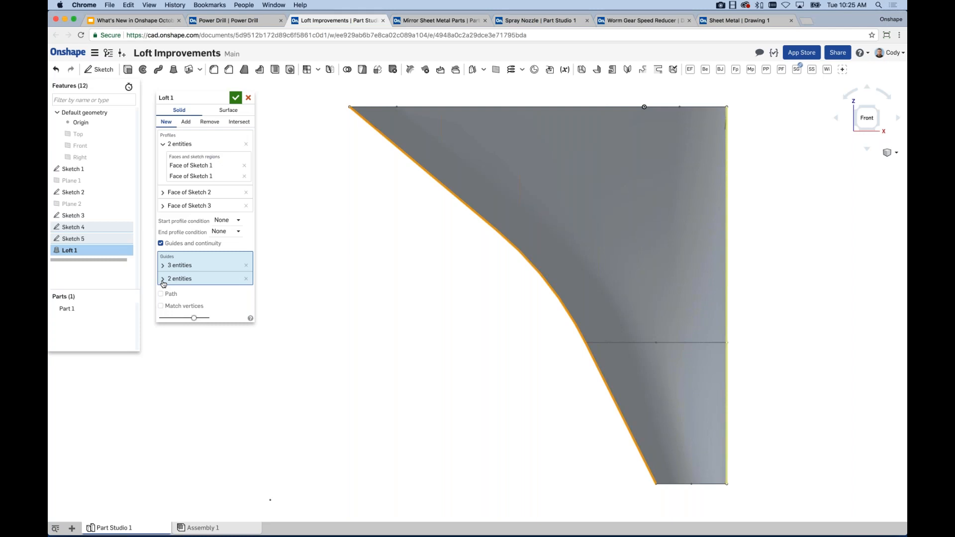
pyautogui.click(182, 144)
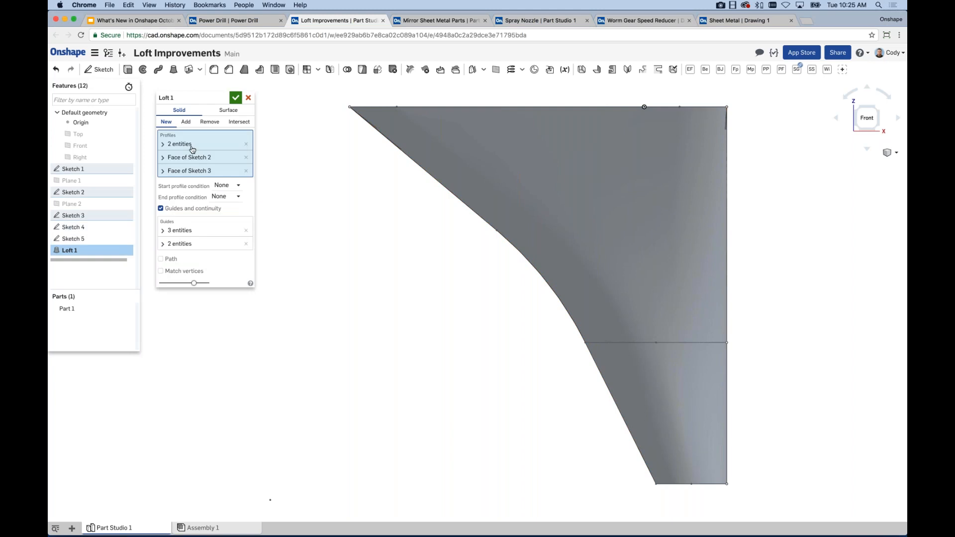
pyautogui.scroll(1, 402, 243)
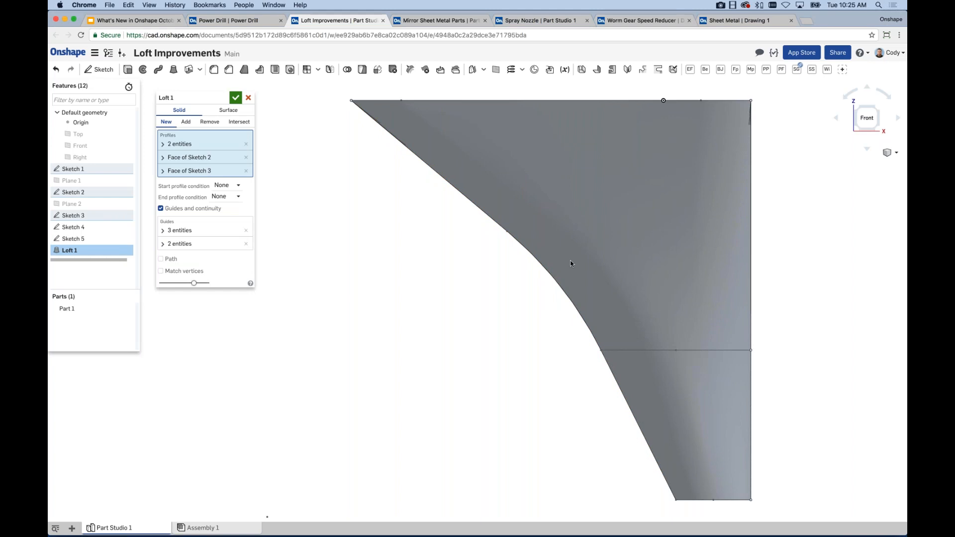
pyautogui.hotkey('shift', '7')
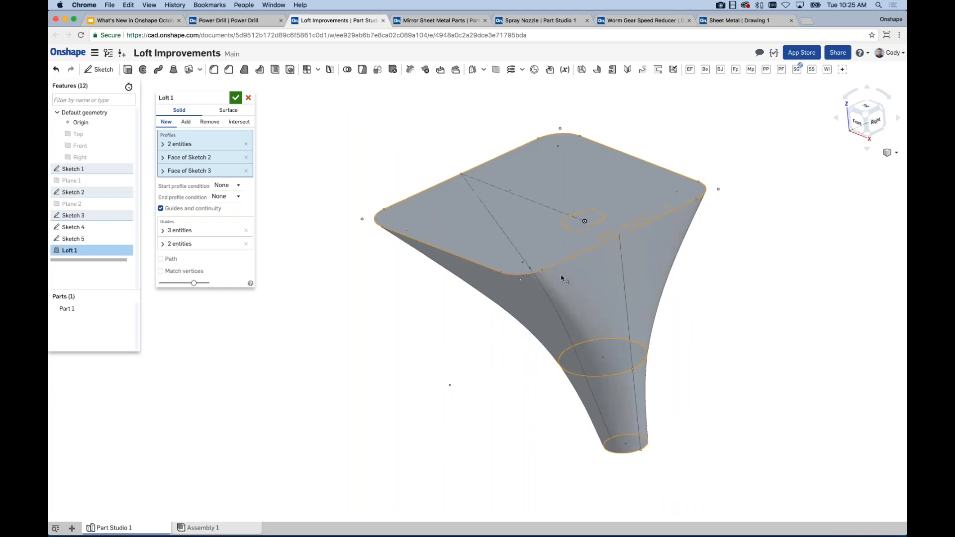
pyautogui.click(236, 98)
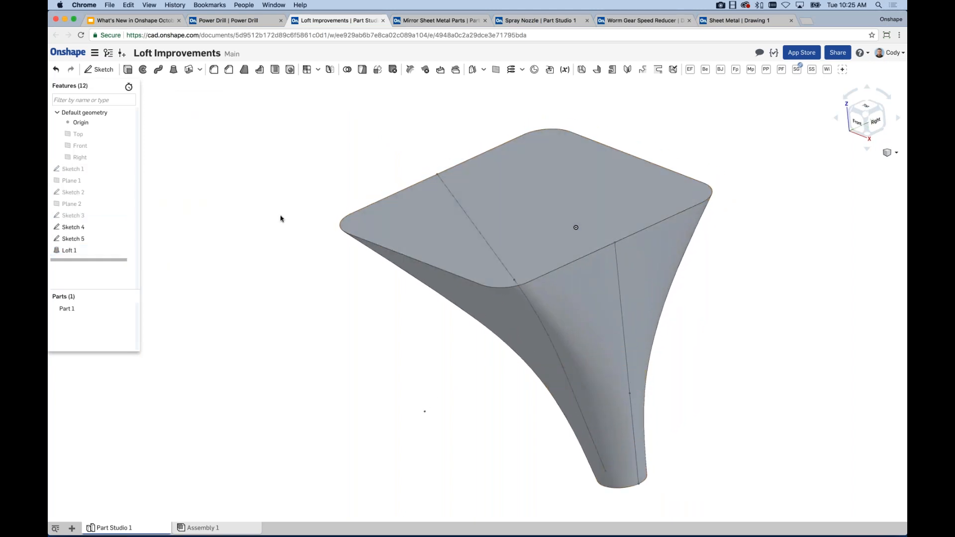
# Inspect the finished loft up close, and switch to the What's New in Onshape October presentation in full-screen mode
pyautogui.scroll(5, 538, 279)
pyautogui.scroll(-1, 531, 271)
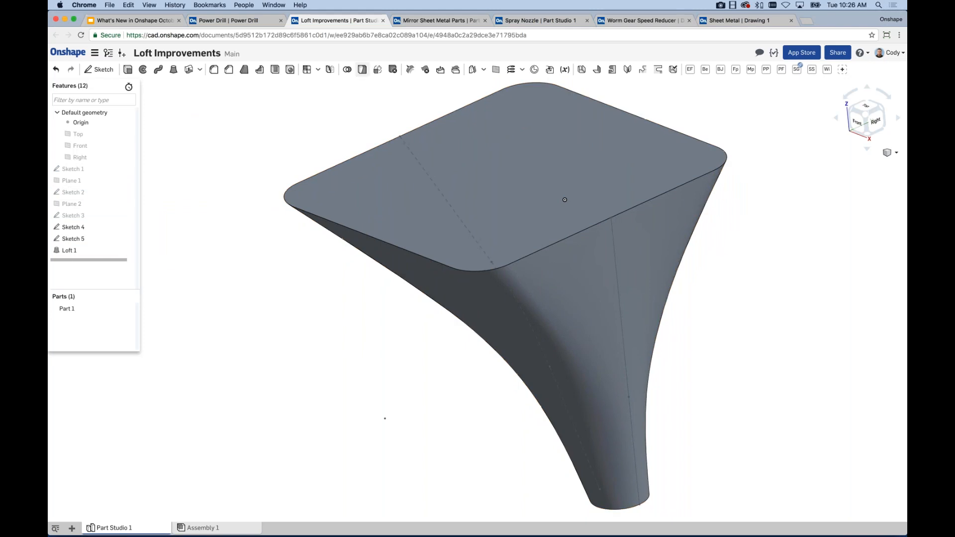
pyautogui.click(152, 22)
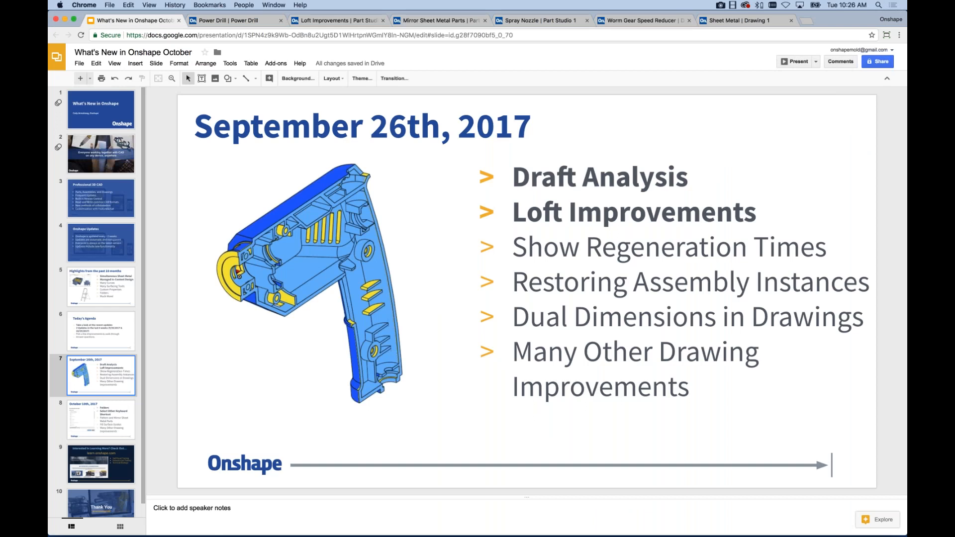
pyautogui.click(795, 61)
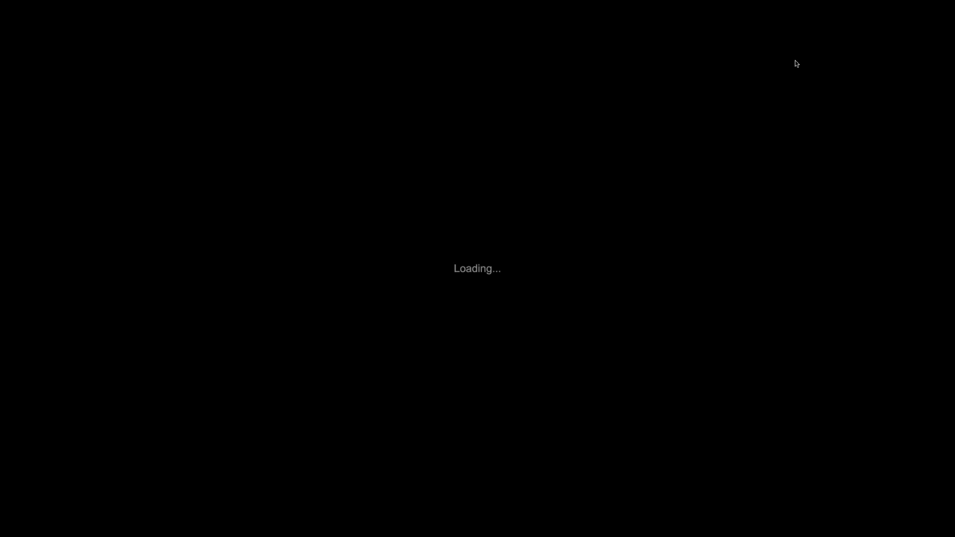
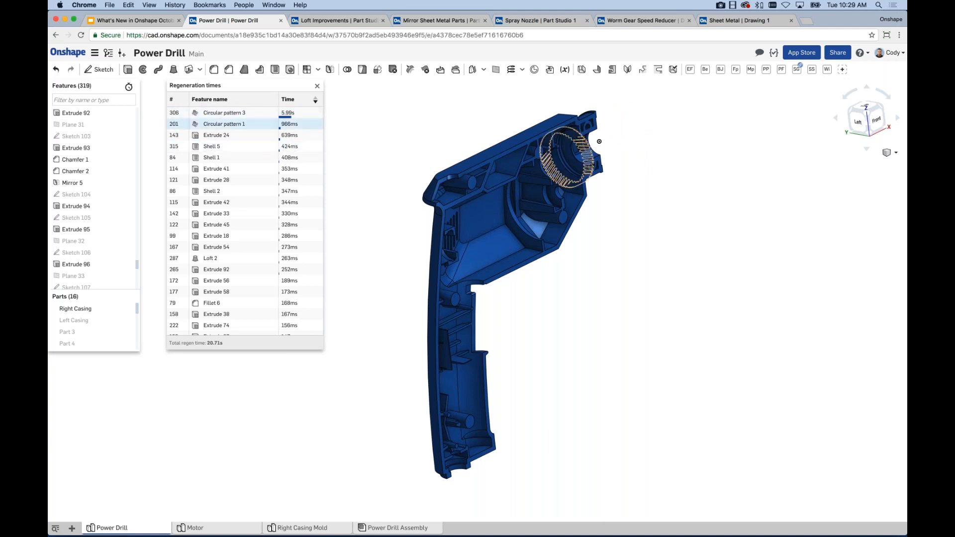
# Sort the power drill's regeneration times by time in both directions, by feature name, and by feature number ascending
pyautogui.click(315, 102)
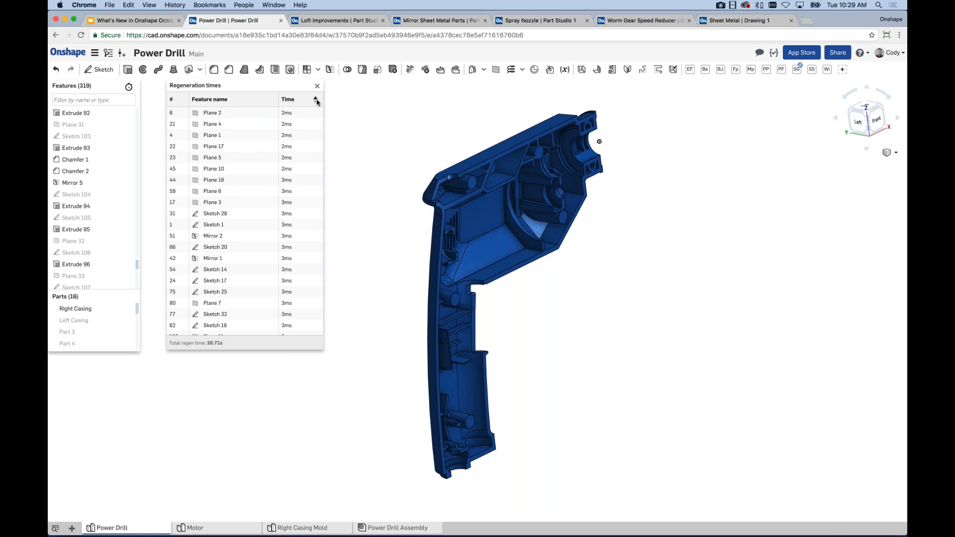
pyautogui.click(315, 100)
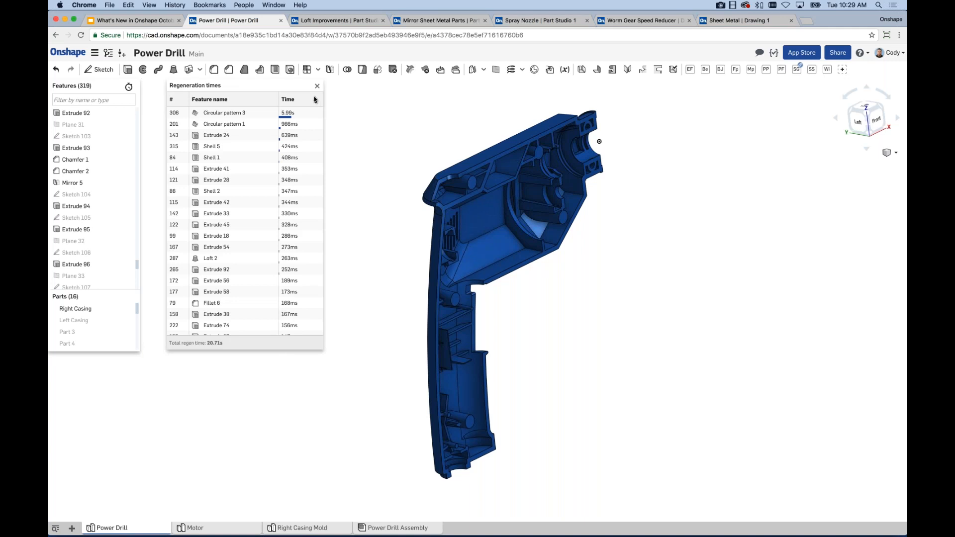
pyautogui.click(272, 100)
pyautogui.click(271, 100)
pyautogui.click(272, 102)
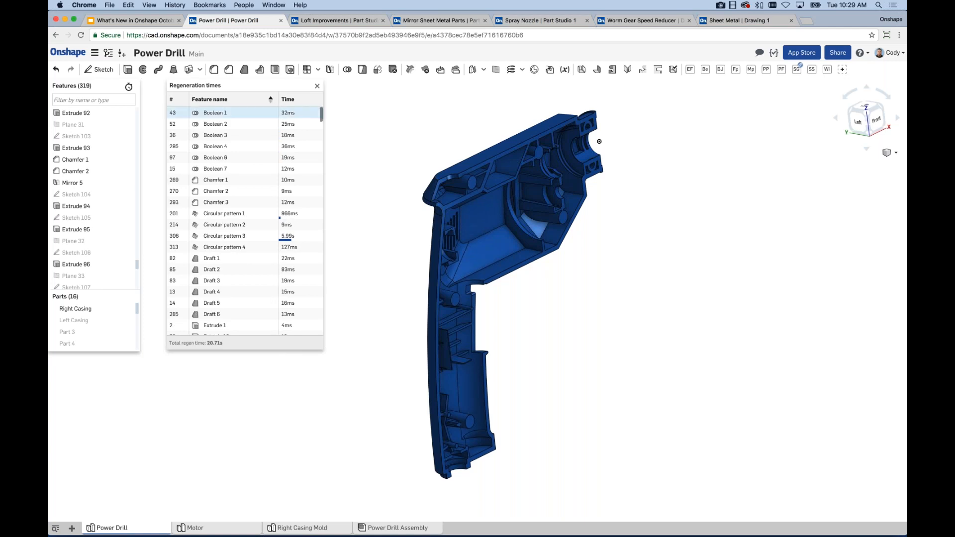
pyautogui.click(171, 101)
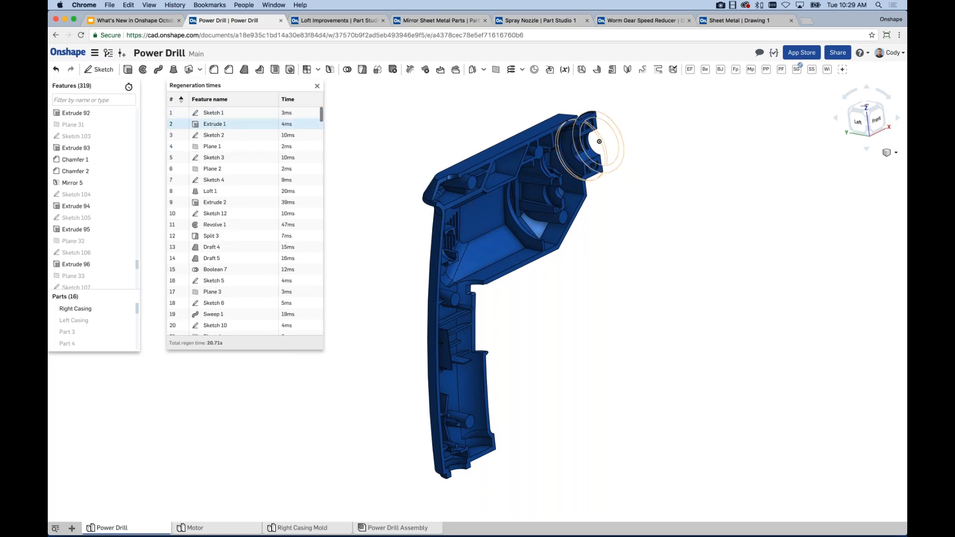
# Examine the regeneration times in feature order through the list and close it
pyautogui.click(74, 159)
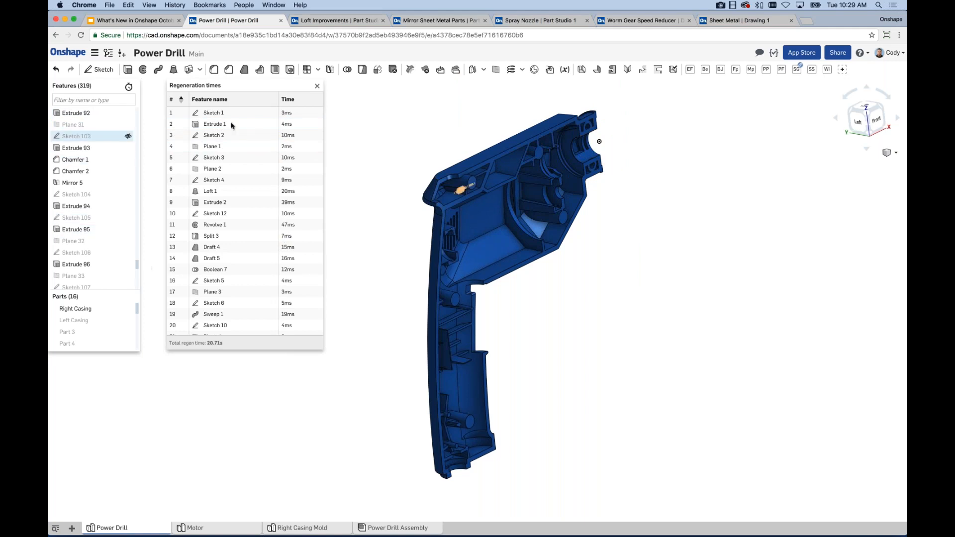
pyautogui.scroll(-20, 229, 191)
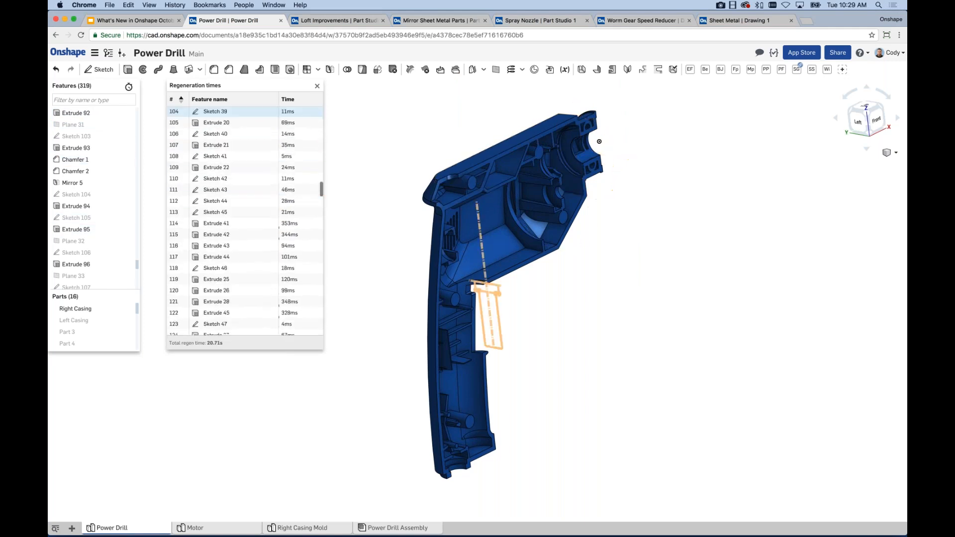
pyautogui.scroll(-8, 230, 209)
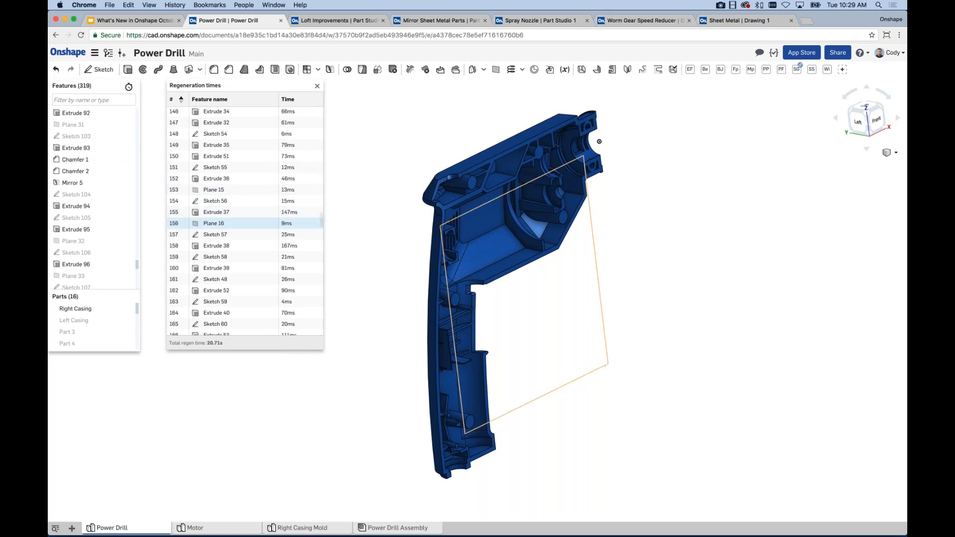
pyautogui.scroll(20, 229, 209)
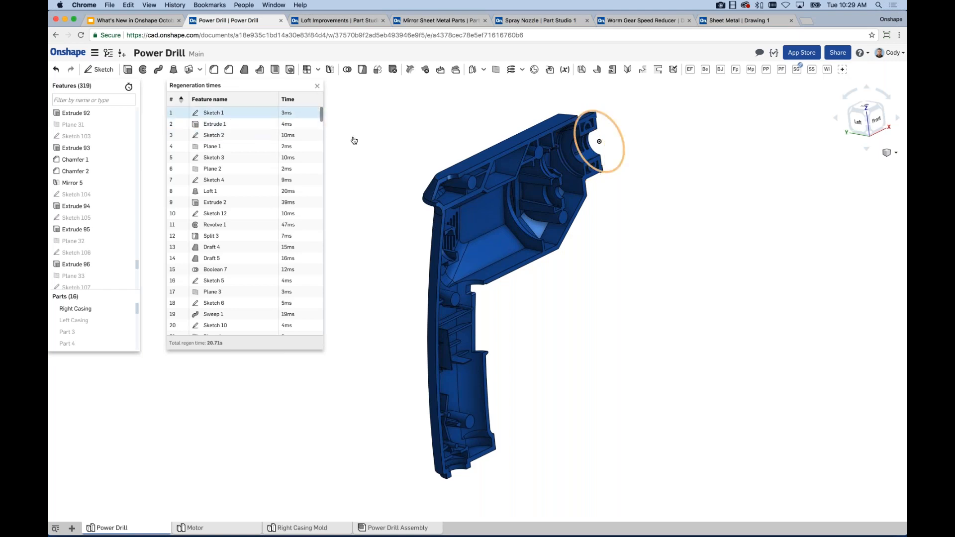
pyautogui.click(317, 85)
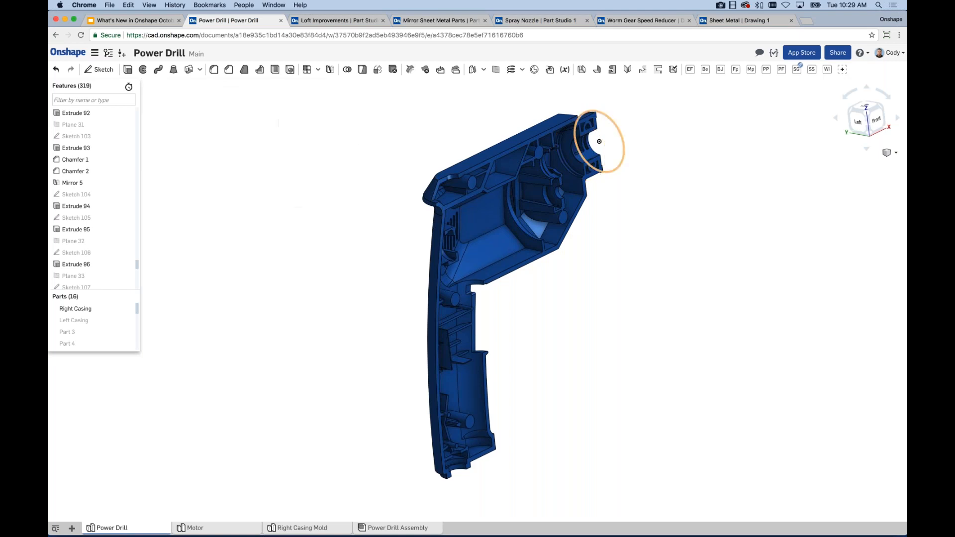
# Reopen the regeneration times list, move it slightly lower, and close it
pyautogui.click(129, 87)
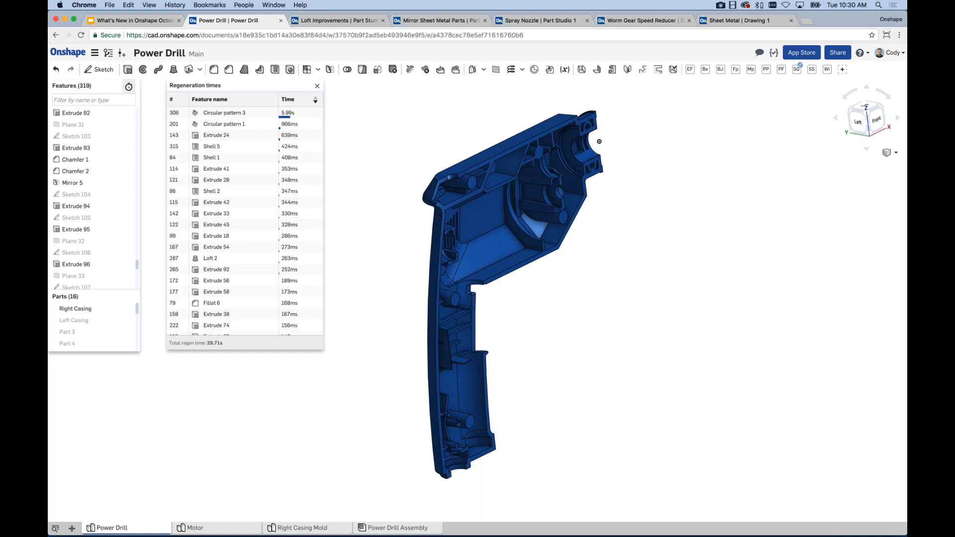
pyautogui.moveTo(320, 90); pyautogui.dragTo(318, 100)
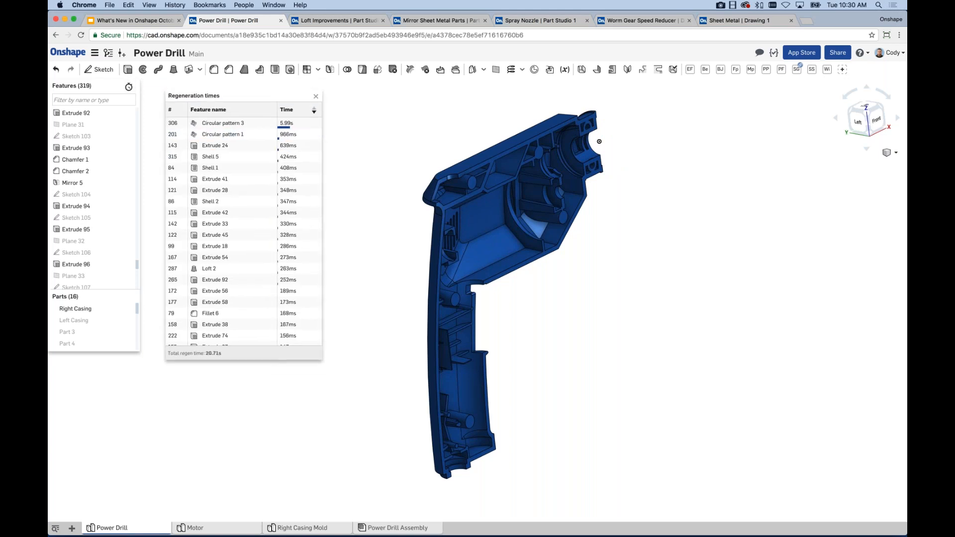
pyautogui.click(316, 97)
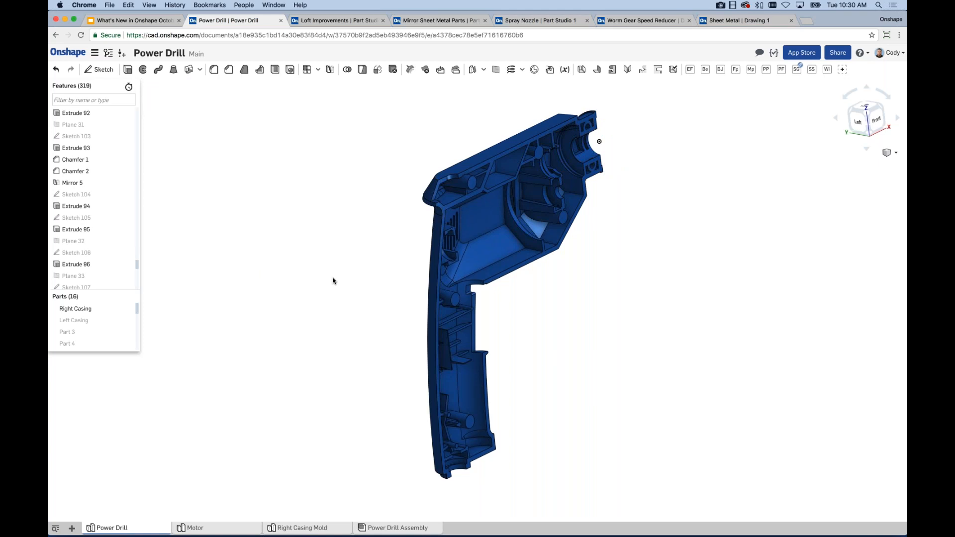
# Open the Power Drill Assembly and insert the Left Casing from the Power Drill part studio
pyautogui.press('super+1')
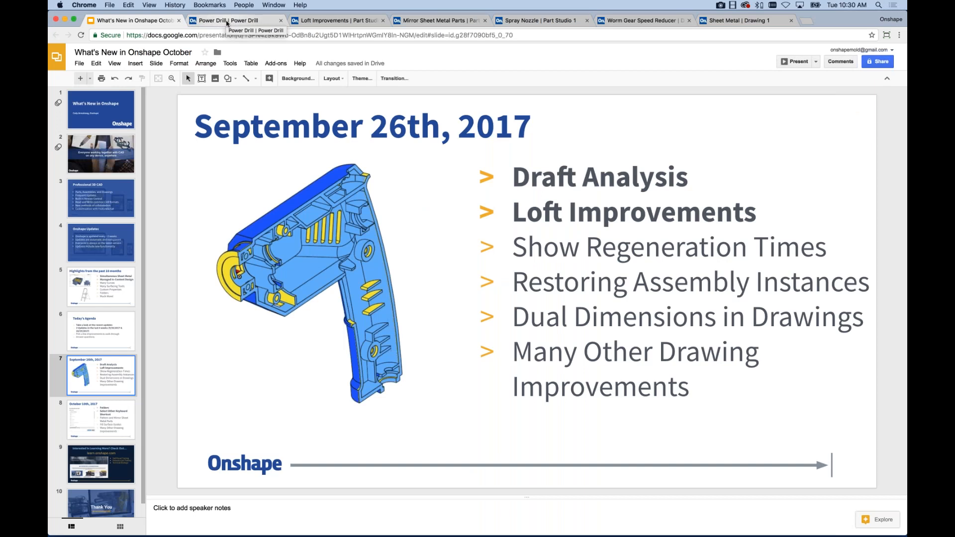
pyautogui.click(253, 22)
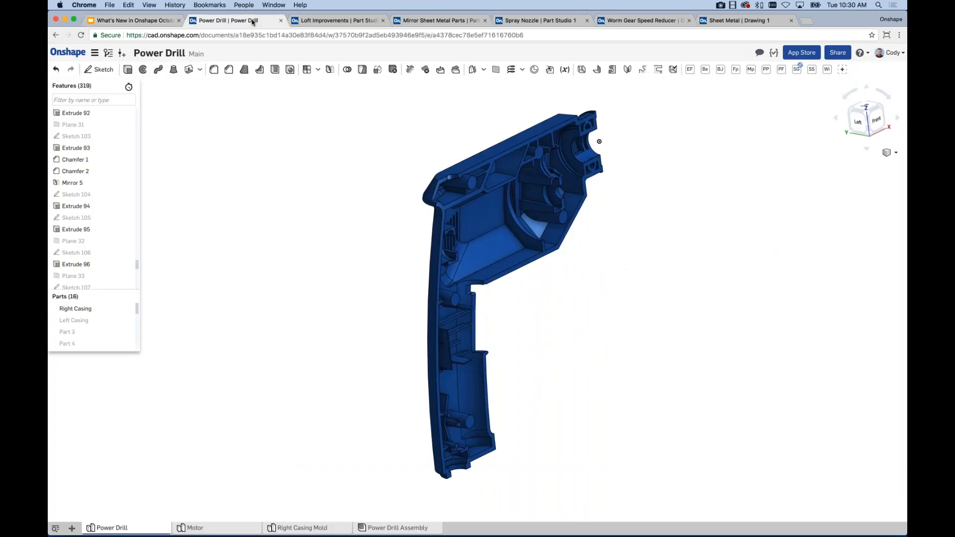
pyautogui.click(394, 528)
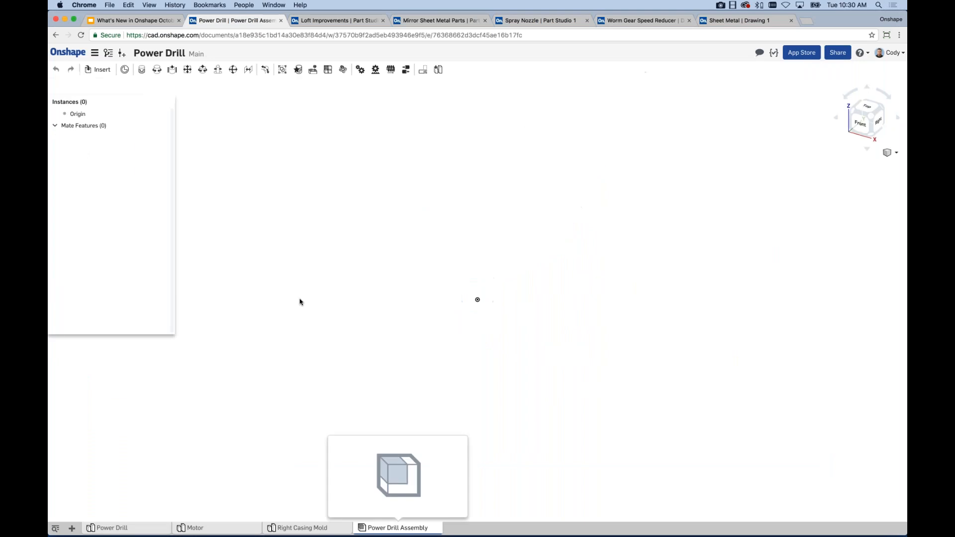
pyautogui.click(98, 69)
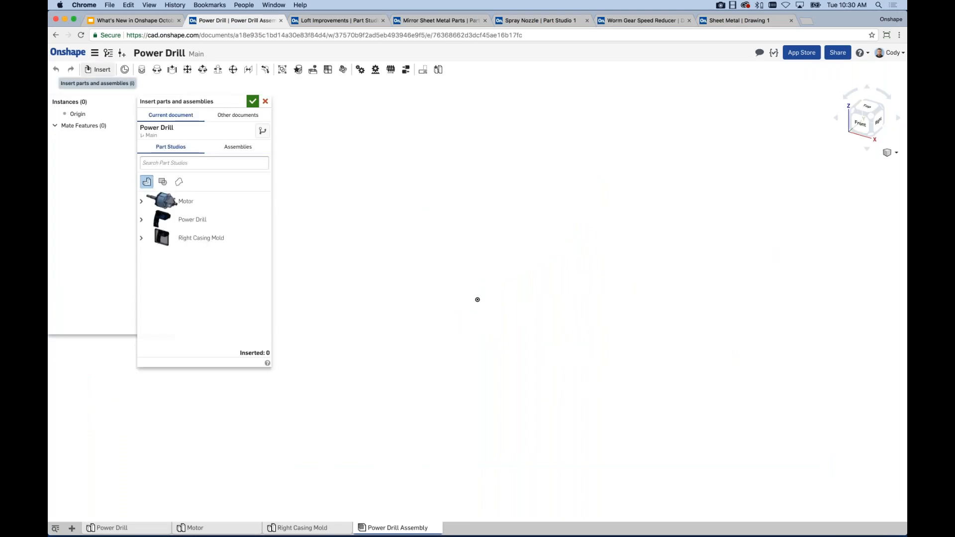
pyautogui.click(141, 219)
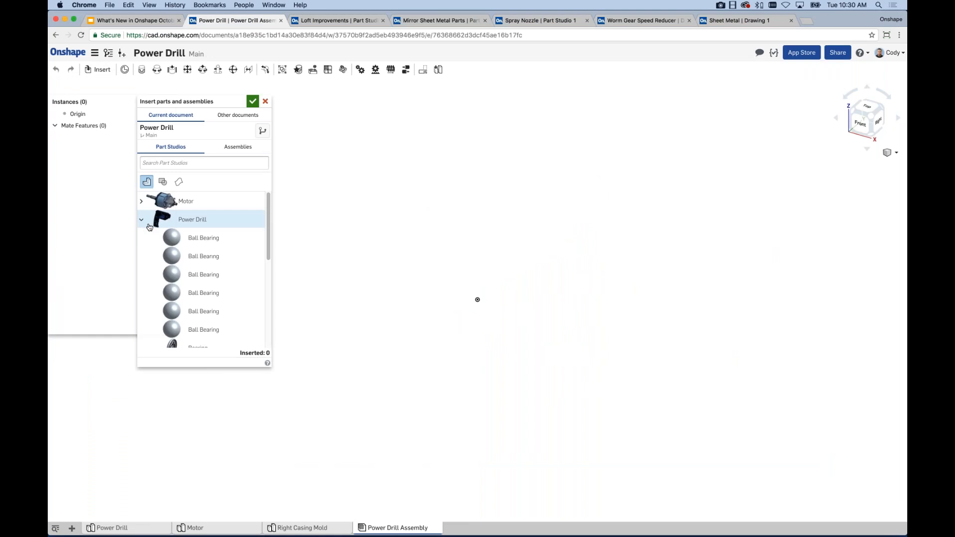
pyautogui.scroll(-5, 272, 236)
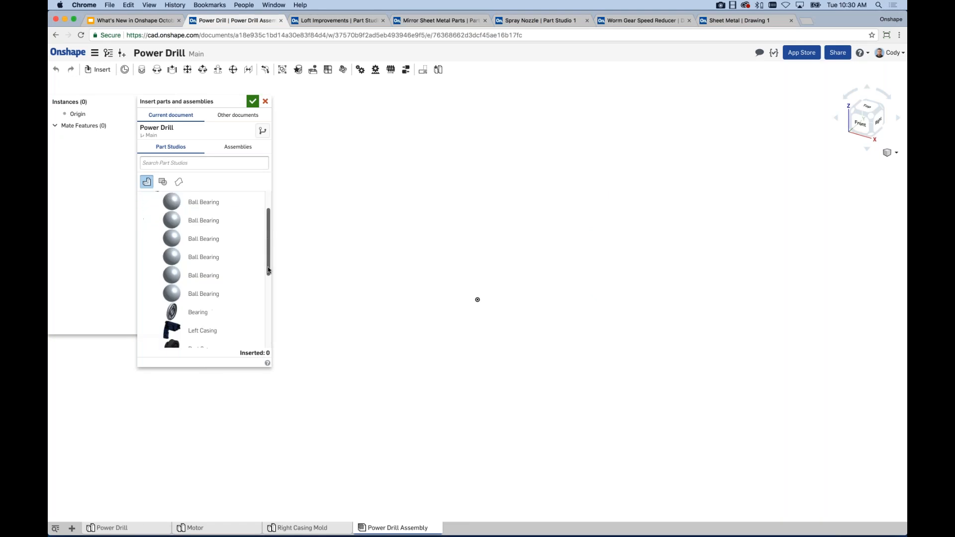
pyautogui.click(211, 246)
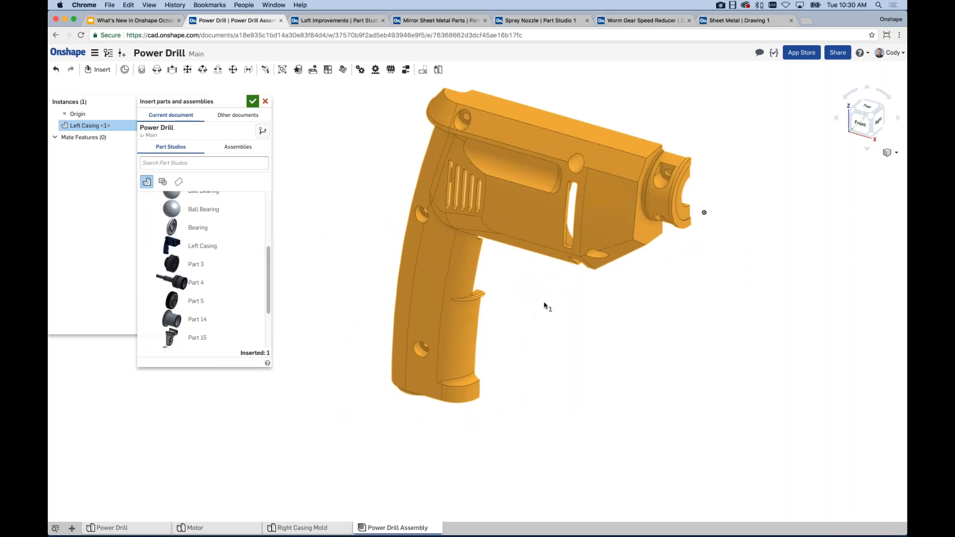
pyautogui.click(546, 305)
# Insert the Right Casing from the Power Drill part studio and place it beside the left casing
pyautogui.moveTo(269, 277); pyautogui.dragTo(269, 310)
pyautogui.click(261, 302)
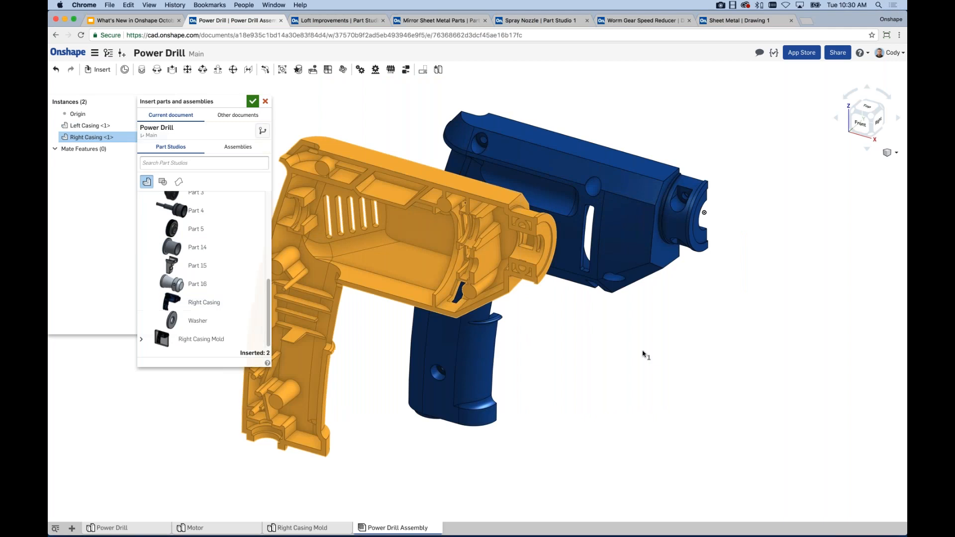
pyautogui.scroll(-5, 777, 337)
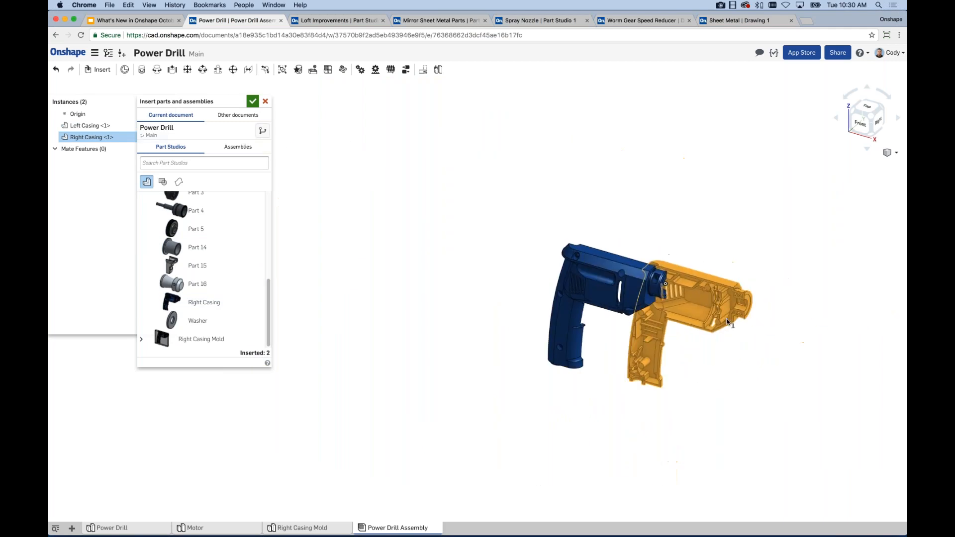
pyautogui.click(769, 304)
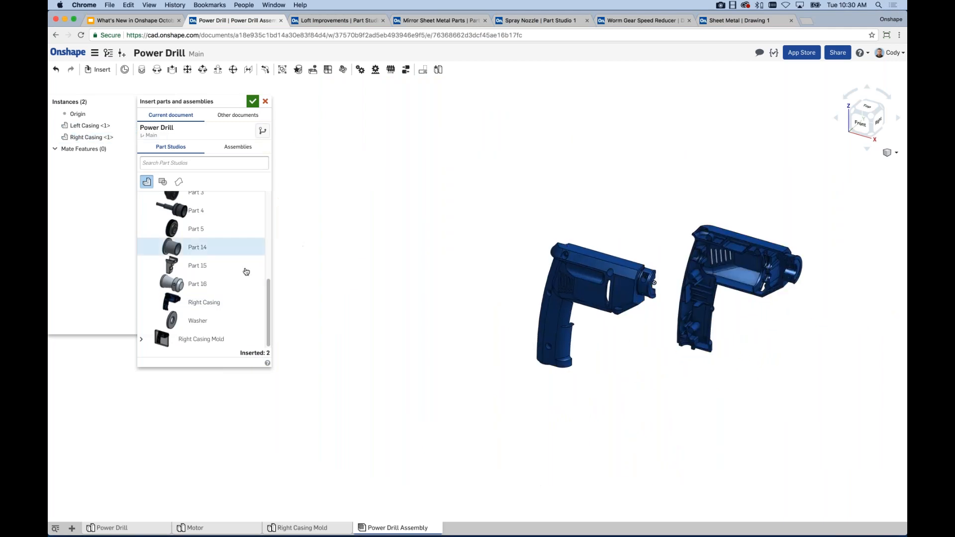
# Insert Part 4 from the Power Drill part studio and place it in free space away from the two casings
pyautogui.moveTo(269, 317); pyautogui.dragTo(269, 296)
pyautogui.scroll(2, 269, 296)
pyautogui.click(199, 298)
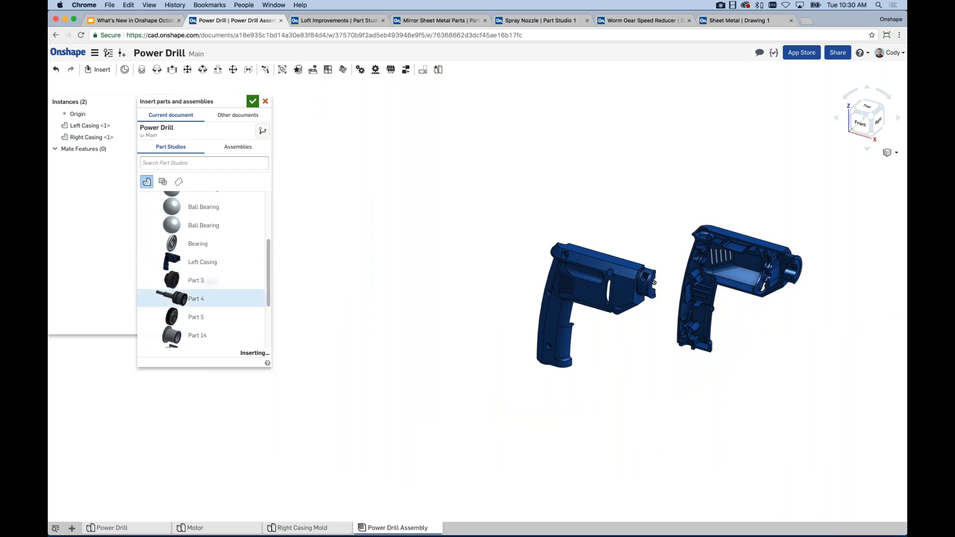
pyautogui.click(448, 227)
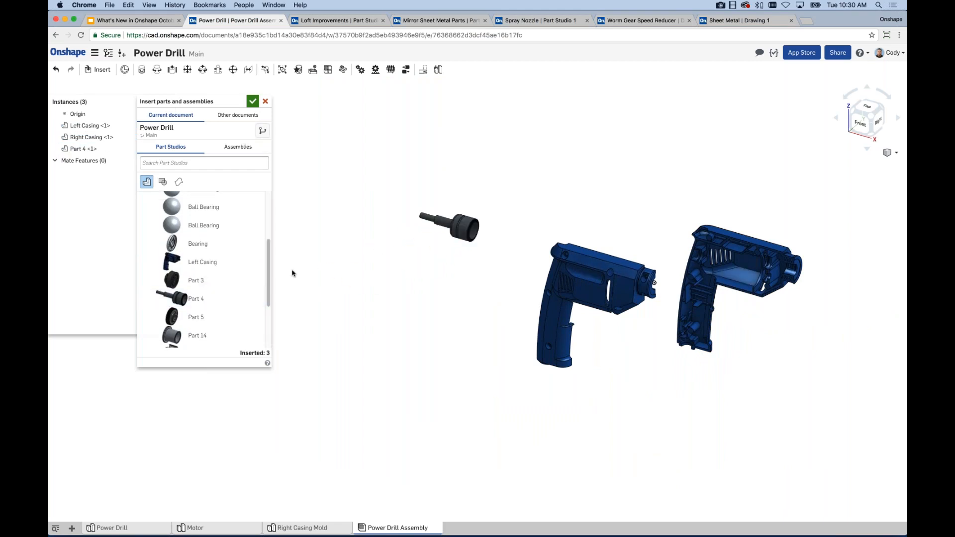
# Cancel the insertion of the three parts and restore the cancelled instances in the assembly
pyautogui.moveTo(267, 267); pyautogui.dragTo(268, 250)
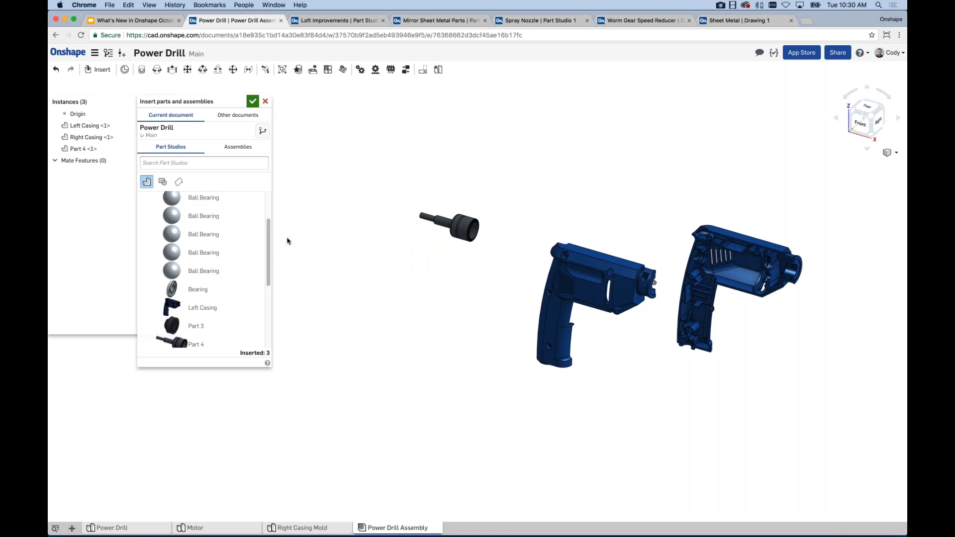
pyautogui.click(265, 102)
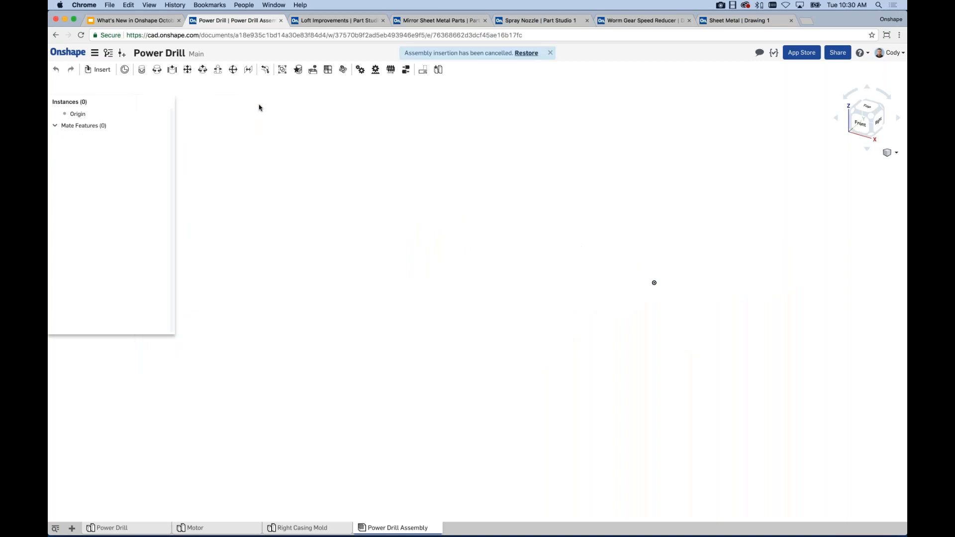
pyautogui.click(526, 53)
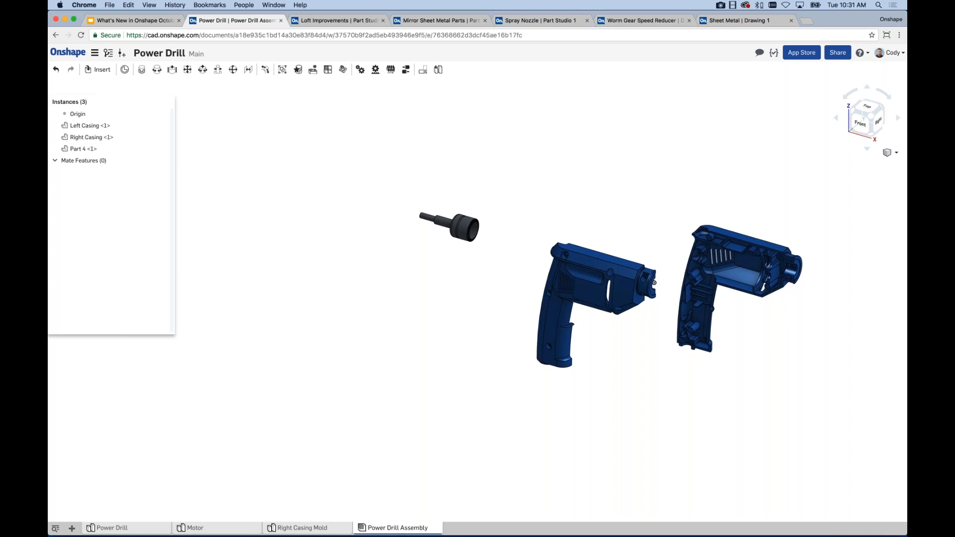
pyautogui.moveTo(710, 413); pyautogui.dragTo(684, 401, button='middle')
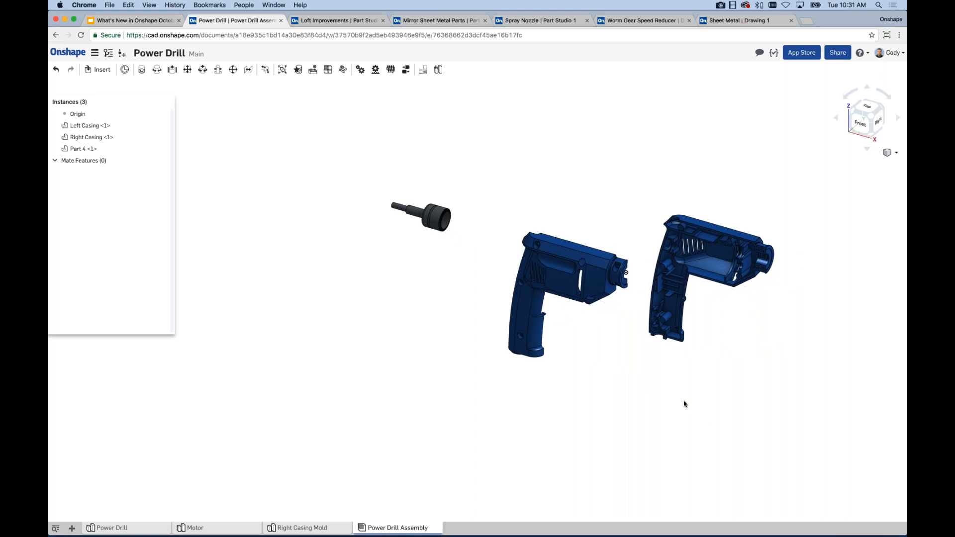
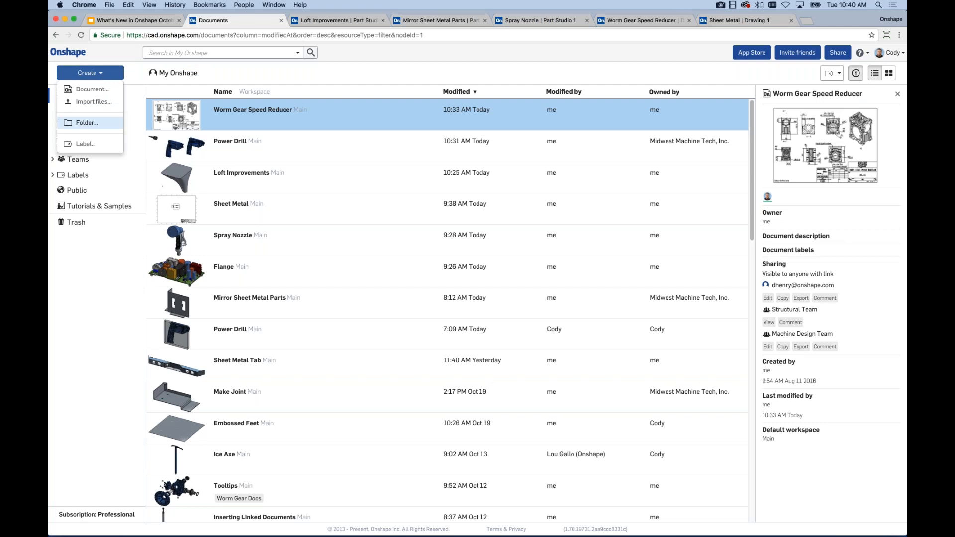
# Create a folder named Hardware in My Onshape
pyautogui.click(87, 122)
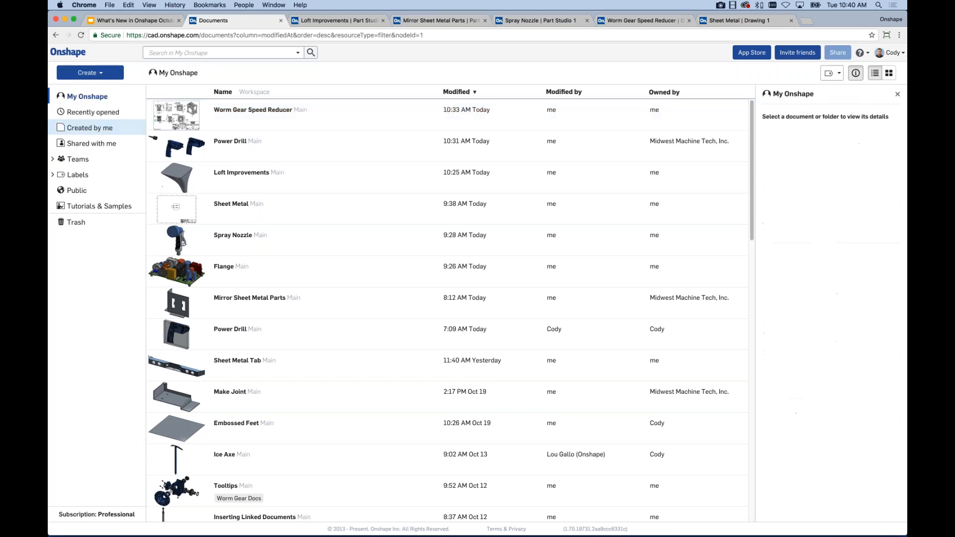
pyautogui.write('Hardware')
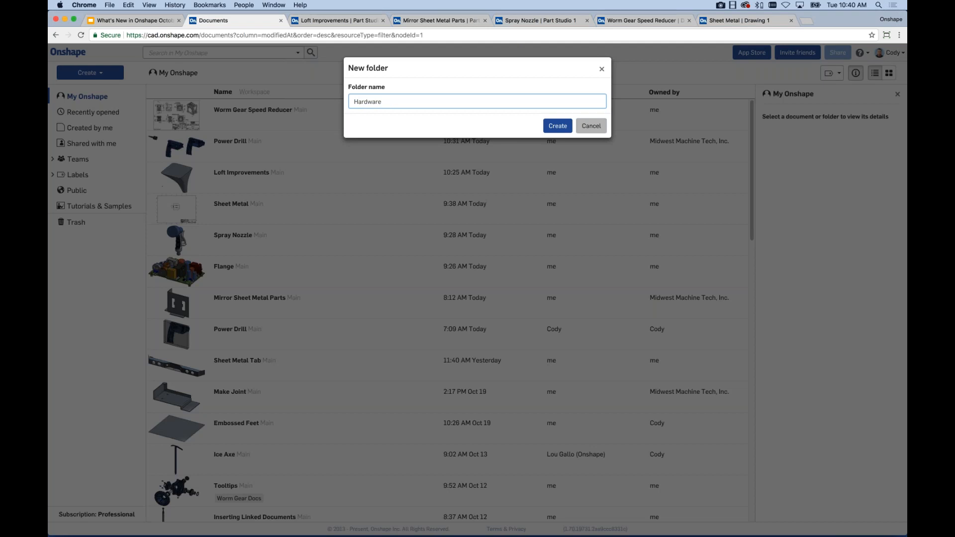
pyautogui.click(560, 127)
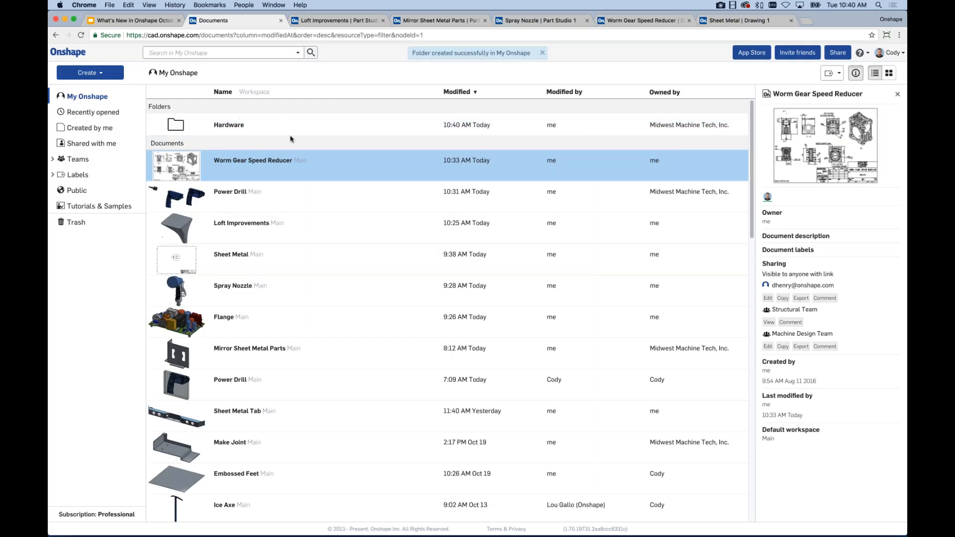
# Look through the recently opened, created by me and shared with me document lists, and return to My Onshape
pyautogui.click(87, 112)
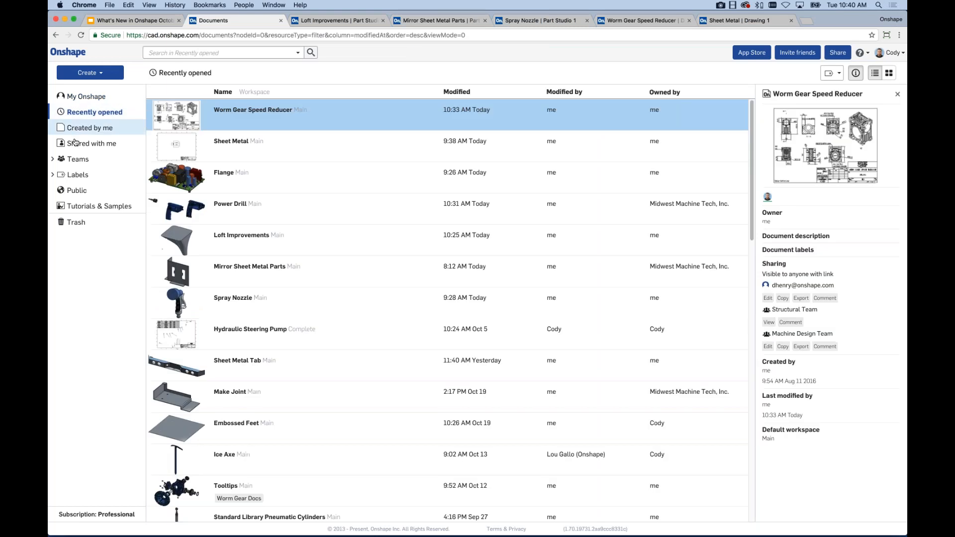
pyautogui.click(80, 130)
pyautogui.click(92, 143)
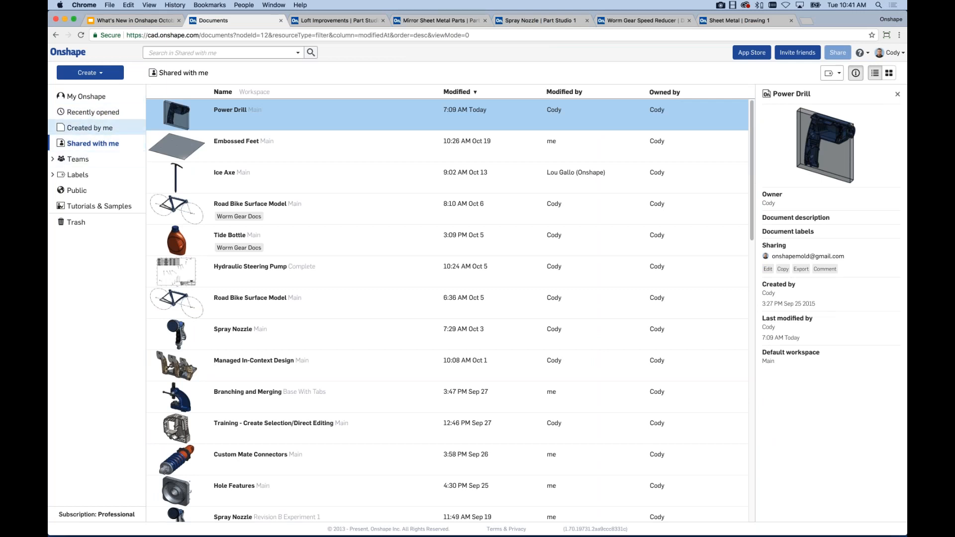
pyautogui.click(86, 97)
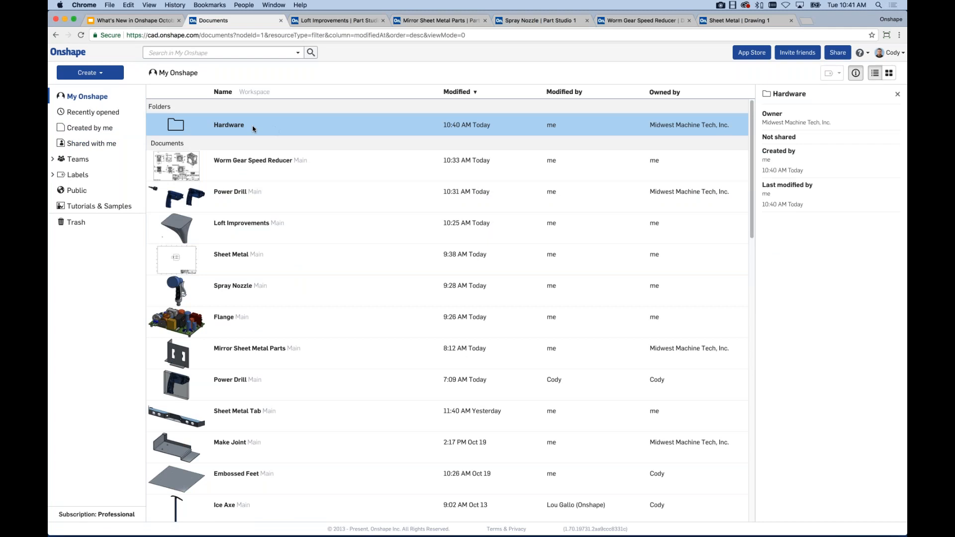
# Open the Hardware folder and create a subfolder named Cylinders inside it
pyautogui.click(232, 126)
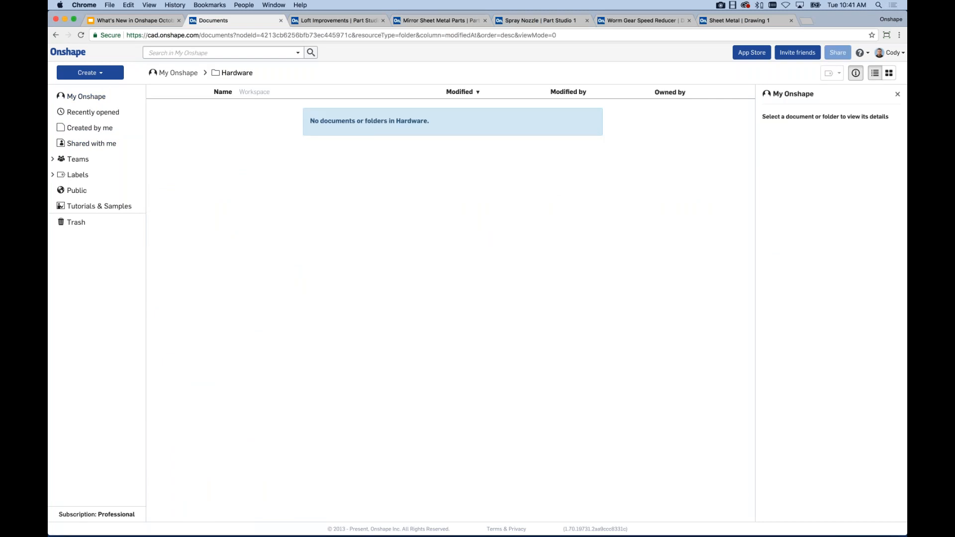
pyautogui.click(182, 73)
pyautogui.click(229, 127)
pyautogui.click(105, 73)
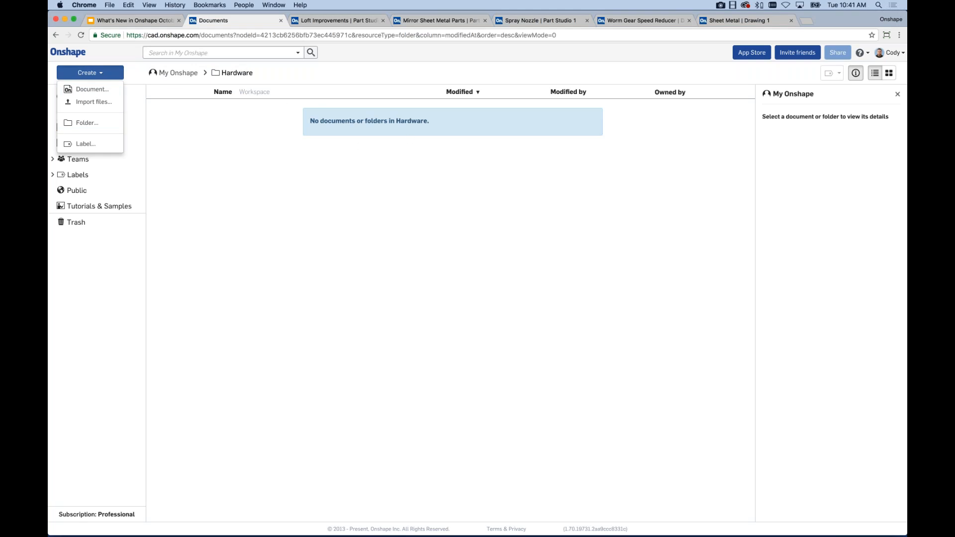
pyautogui.click(84, 123)
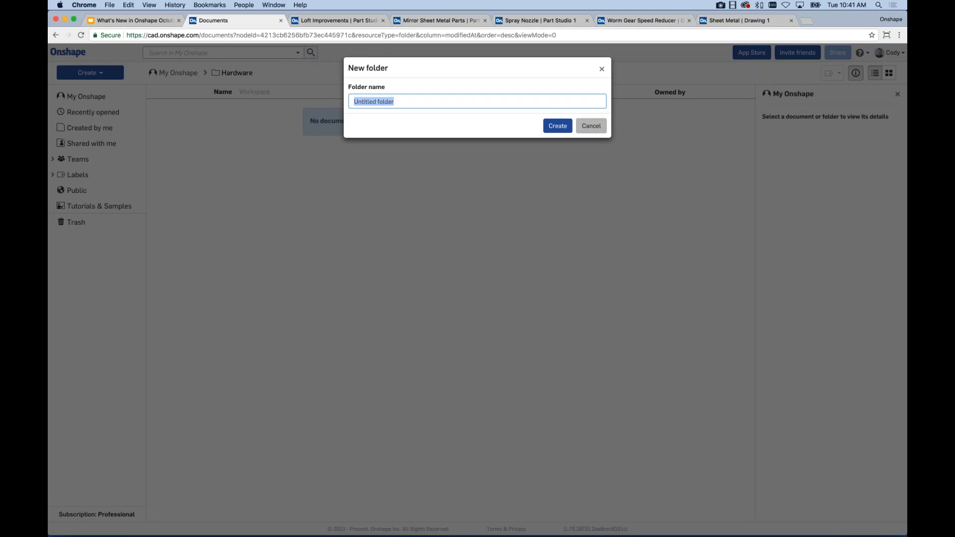
pyautogui.write('Cylinders')
pyautogui.press('Return')
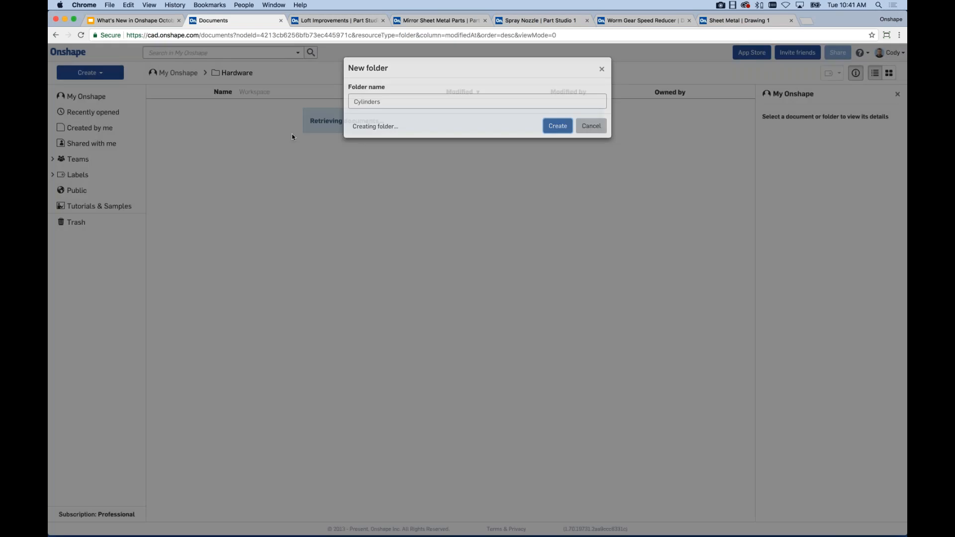
# View the Cylinders folder and go back up through Hardware to My Onshape
pyautogui.doubleClick(282, 131)
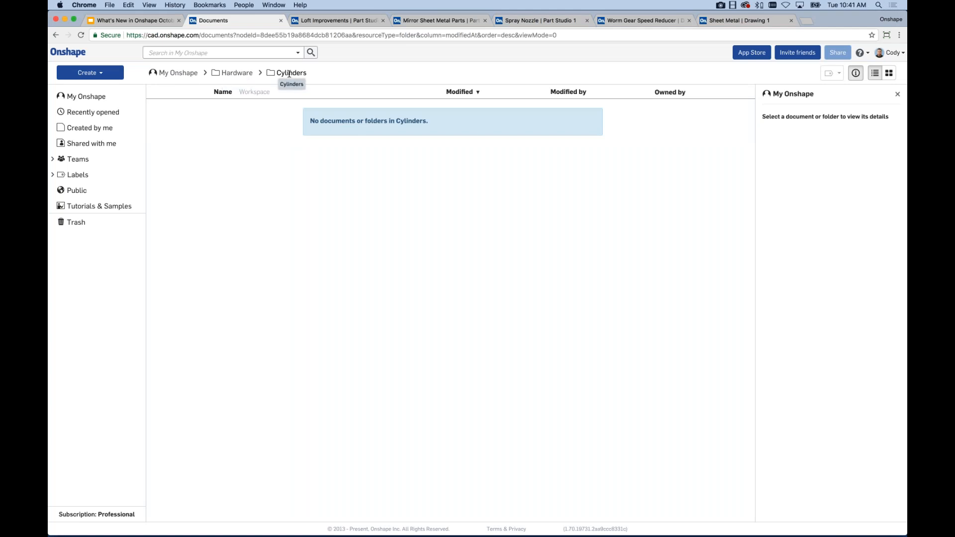
pyautogui.click(237, 74)
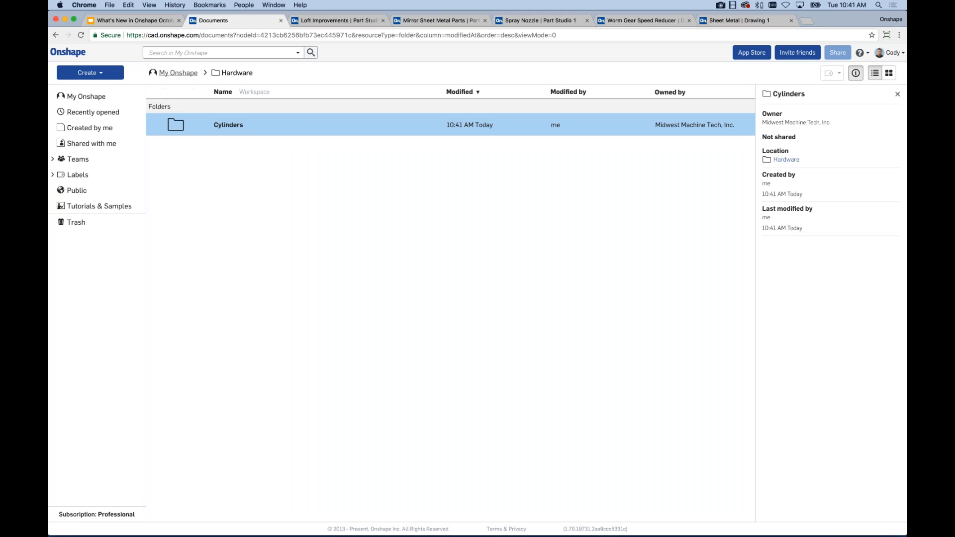
pyautogui.click(182, 73)
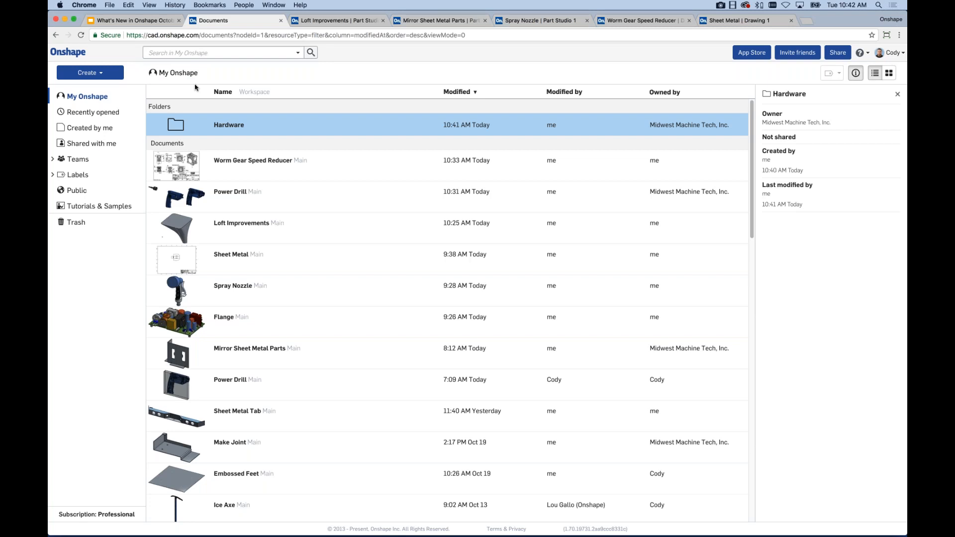
# Create a document named Cylinder inside the Cylinders subfolder of the Hardware folder
pyautogui.doubleClick(228, 125)
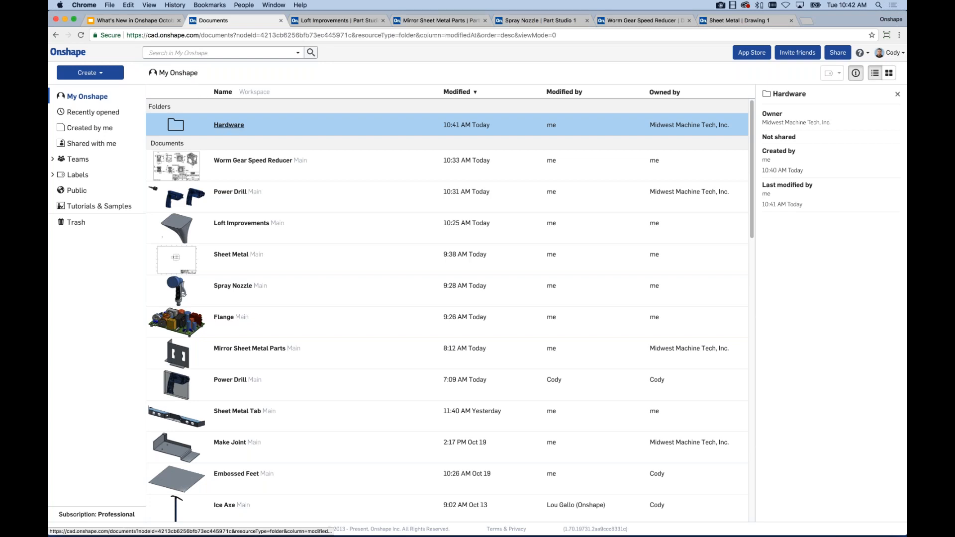
pyautogui.doubleClick(228, 125)
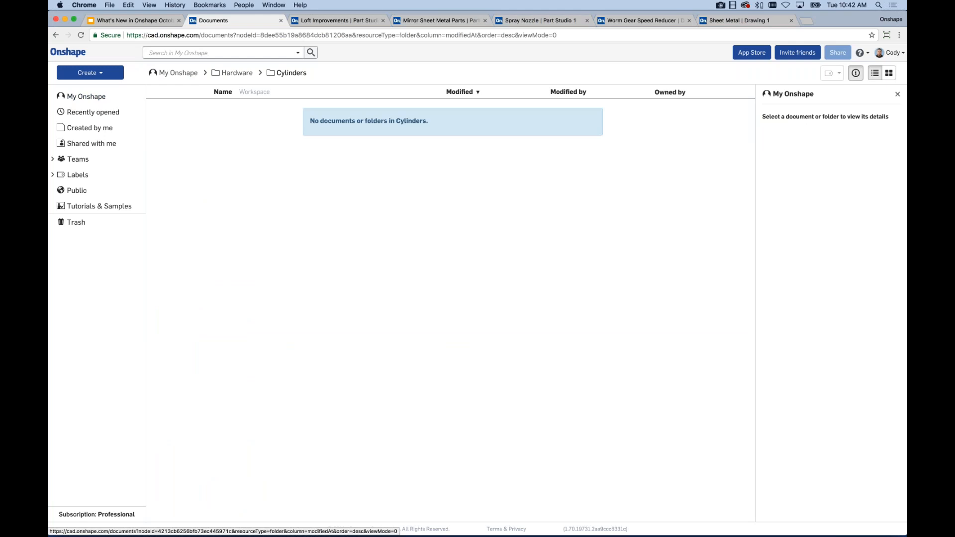
pyautogui.click(90, 73)
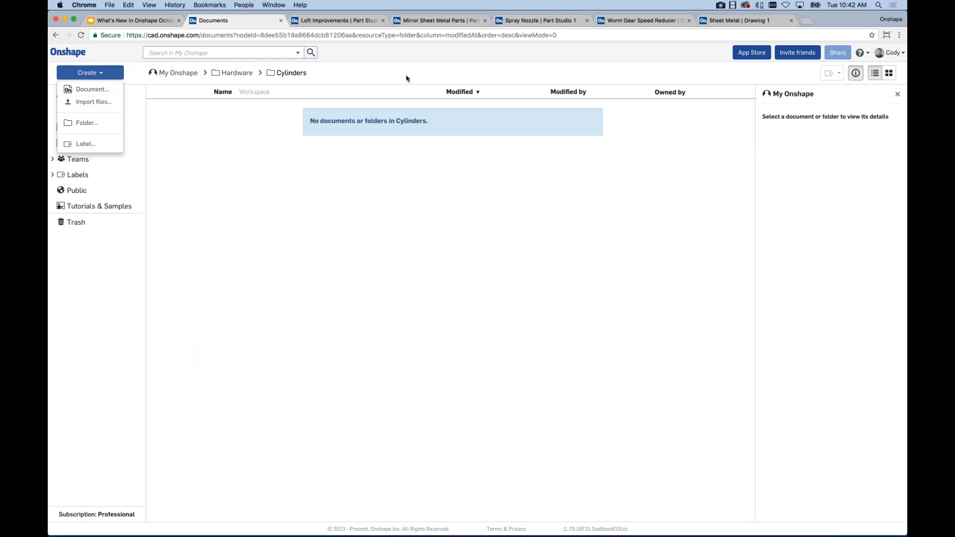
pyautogui.click(92, 89)
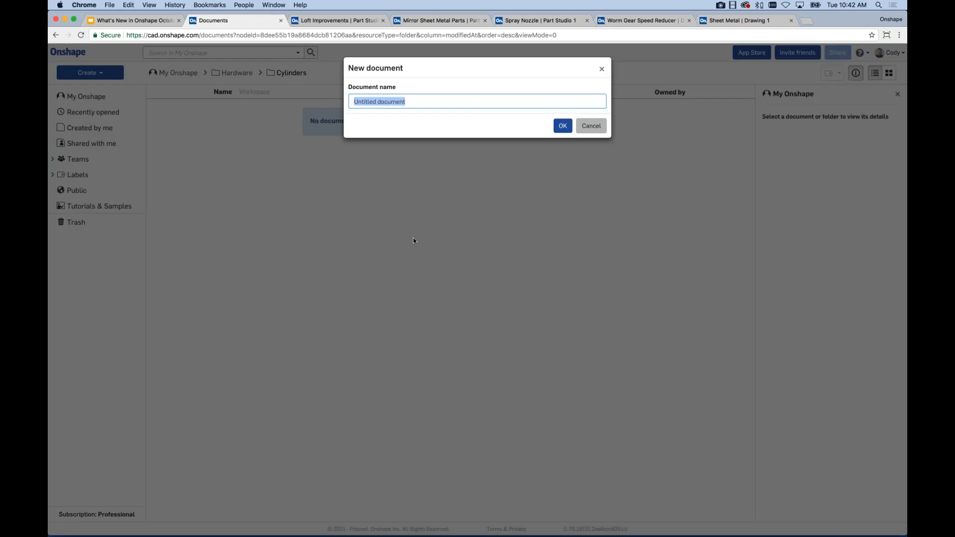
pyautogui.write('Cylinder')
pyautogui.press('Return')
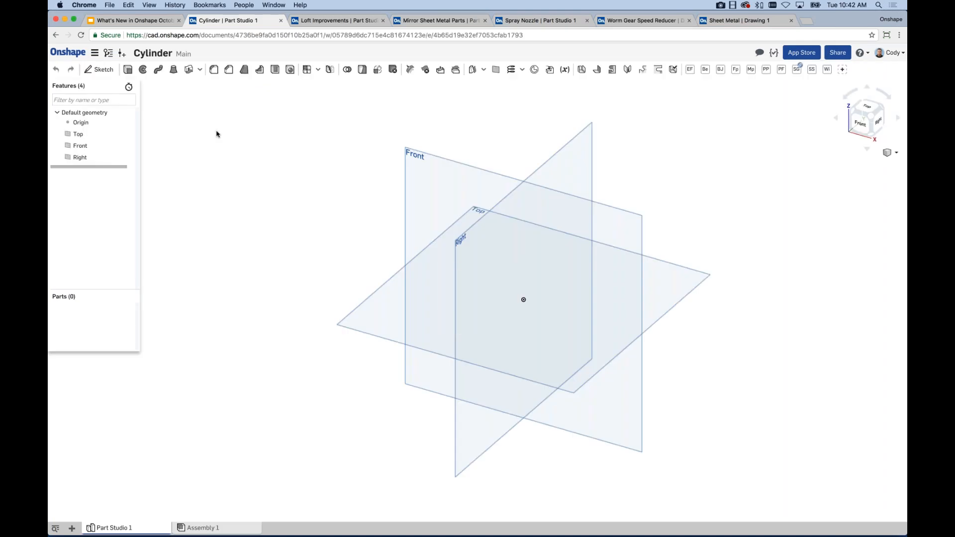
# Return to the documents list, go up to the Hardware folder and reopen its Cylinders subfolder
pyautogui.click(68, 51)
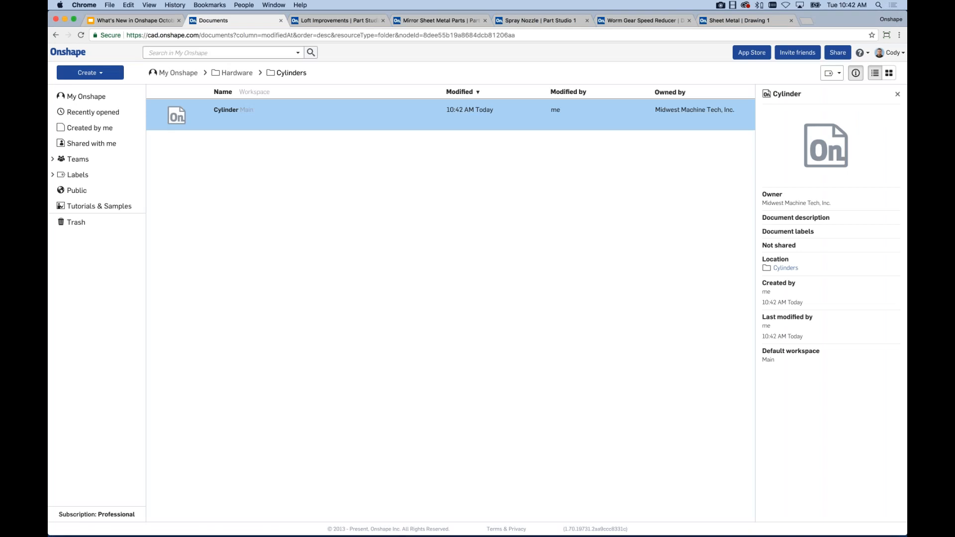
pyautogui.click(237, 72)
pyautogui.click(255, 146)
pyautogui.doubleClick(236, 131)
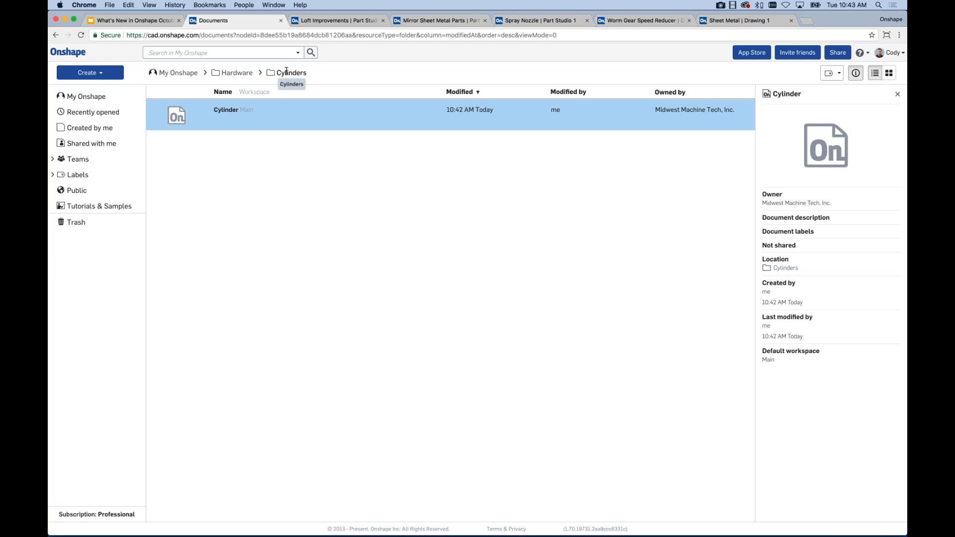
# Try to move the Spray Nozzle document from My Onshape into the Cylinders subfolder of the Hardware folder
pyautogui.click(94, 99)
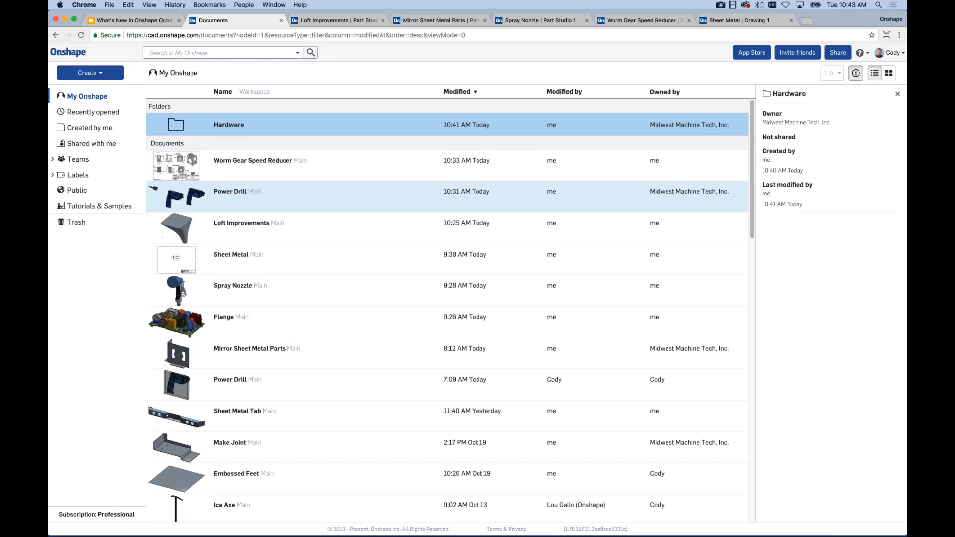
pyautogui.rightClick(324, 295)
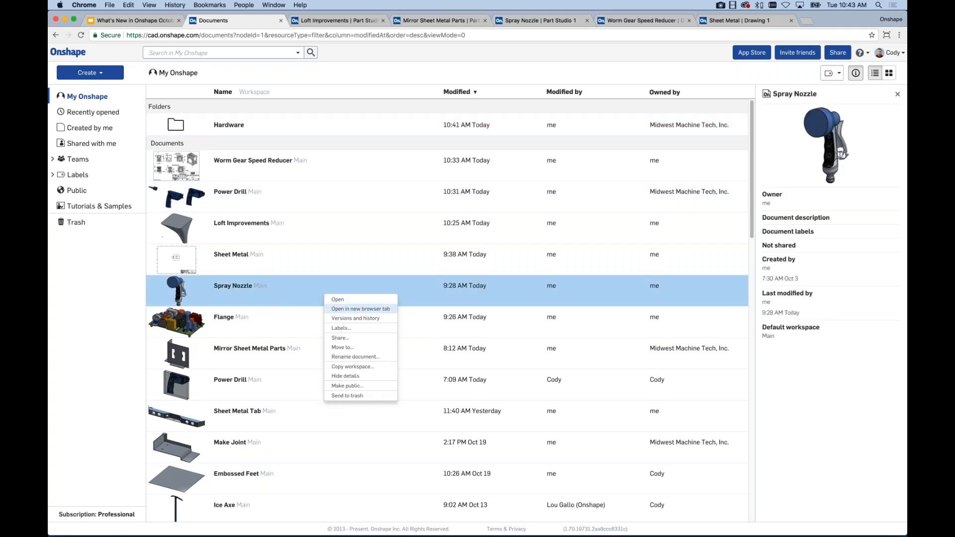
pyautogui.click(344, 347)
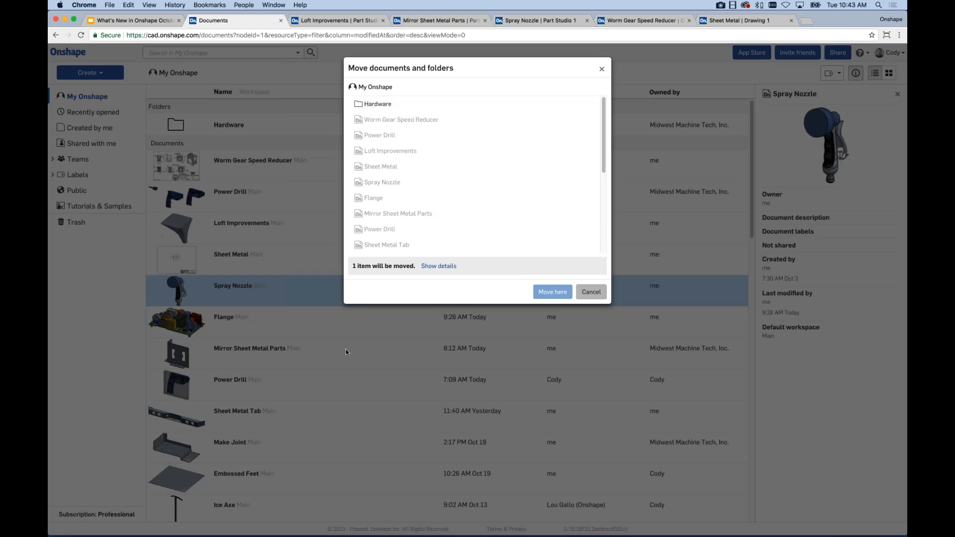
pyautogui.doubleClick(385, 104)
pyautogui.doubleClick(385, 104)
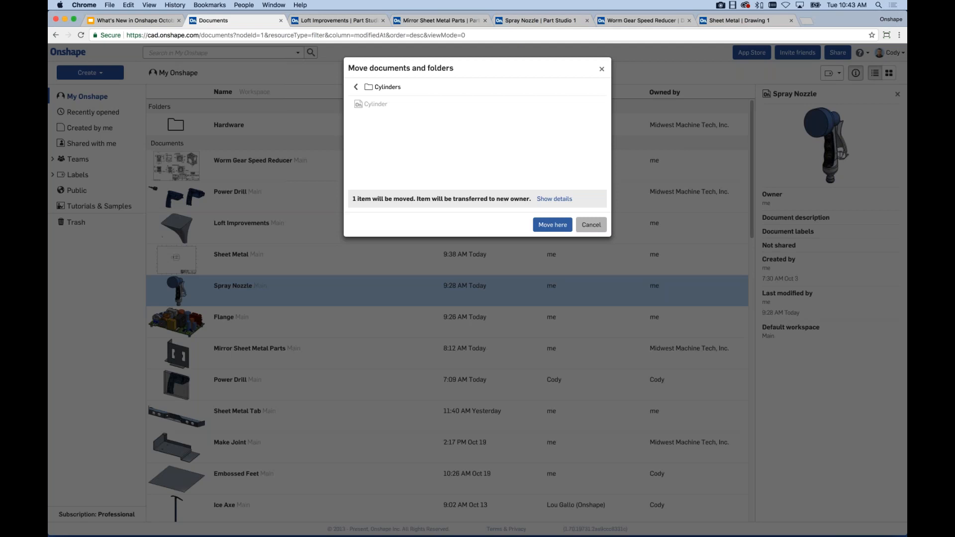
pyautogui.click(561, 226)
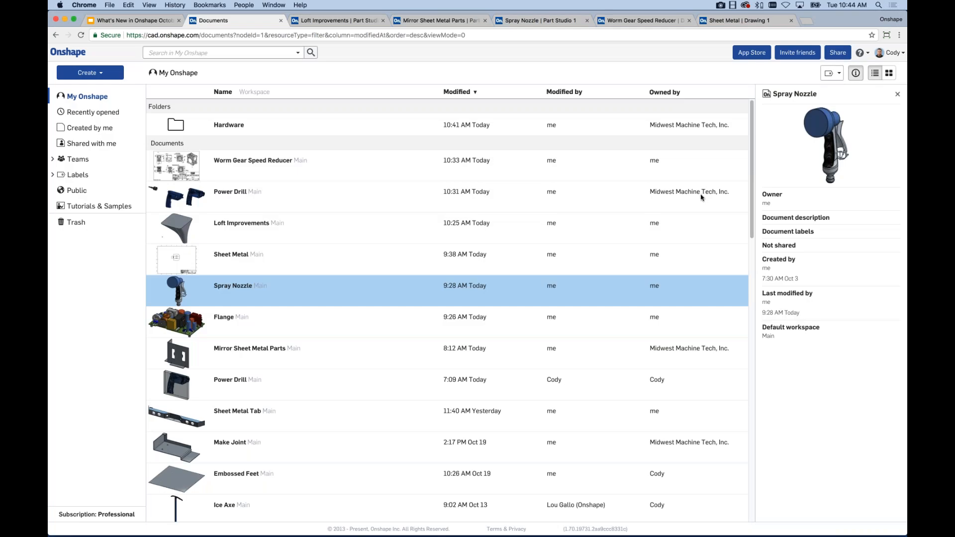
# Share the Hardware folder with the Structural Team as Can edit, with Copy, Export and Comment permissions
pyautogui.click(384, 125)
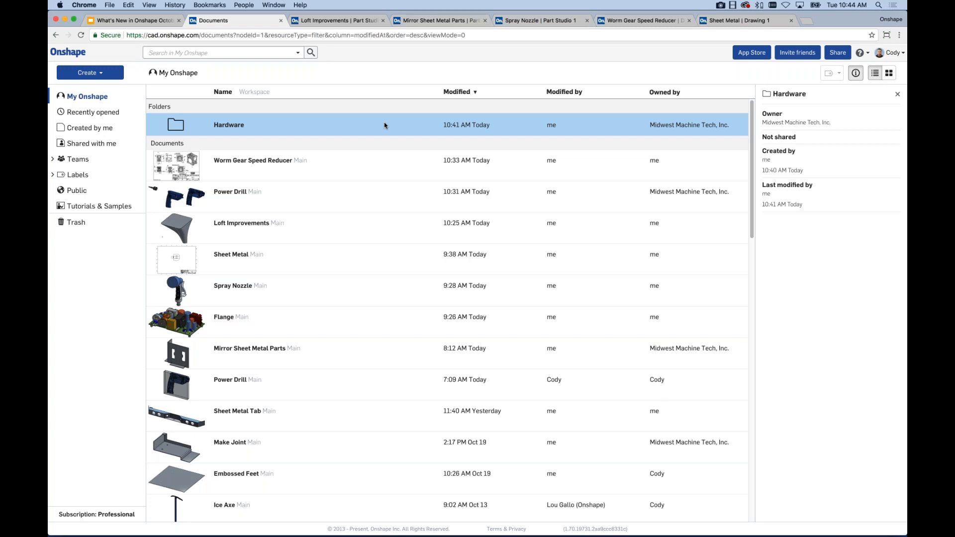
pyautogui.click(379, 125)
pyautogui.click(372, 126)
pyautogui.click(838, 52)
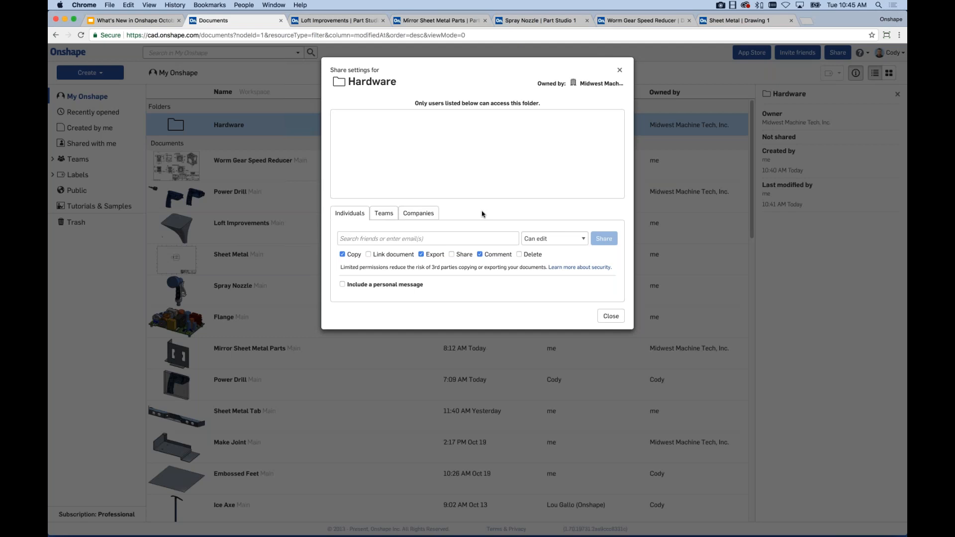
pyautogui.click(374, 215)
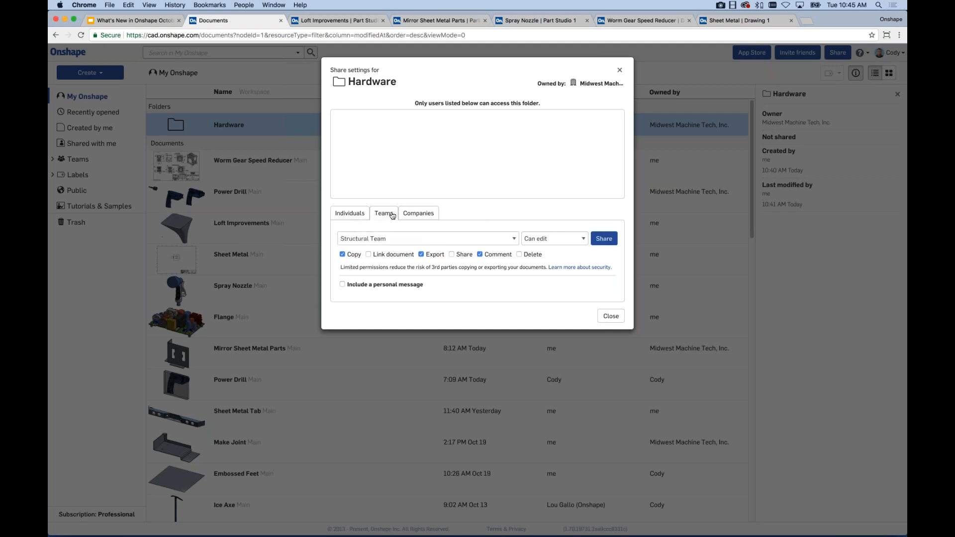
pyautogui.click(422, 217)
pyautogui.click(385, 216)
pyautogui.click(604, 238)
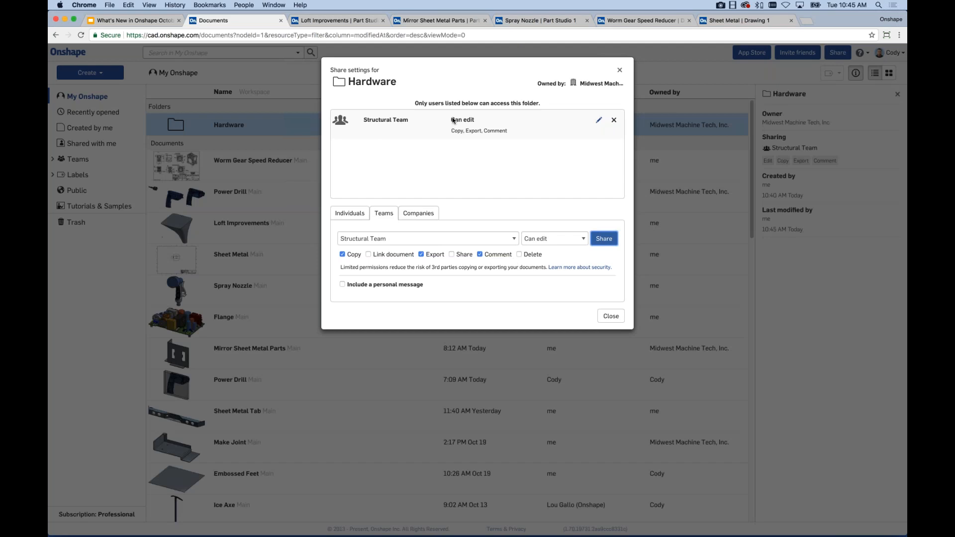
pyautogui.click(611, 316)
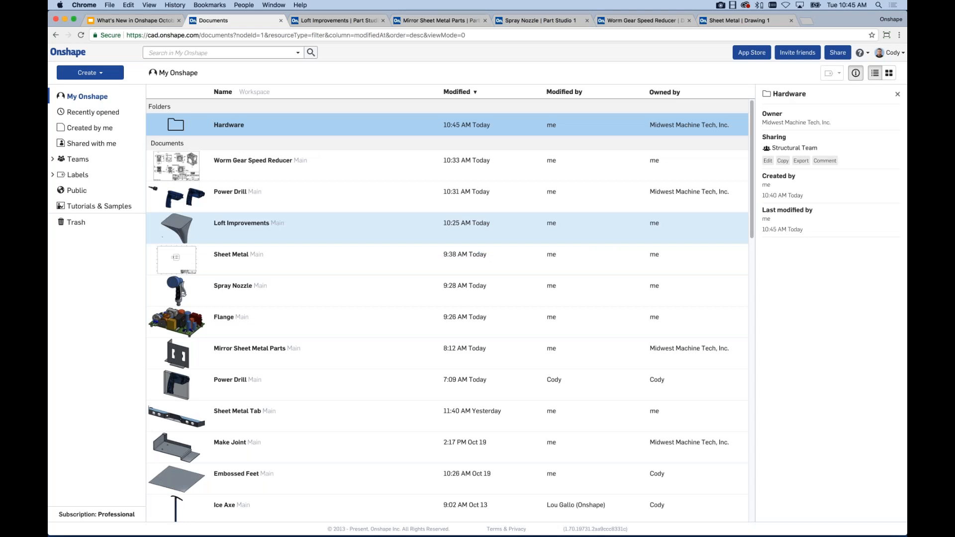
# Share the Cylinder document inside Hardware's Cylinders subfolder with the Structural Team as Can view
pyautogui.click(229, 125)
pyautogui.click(239, 129)
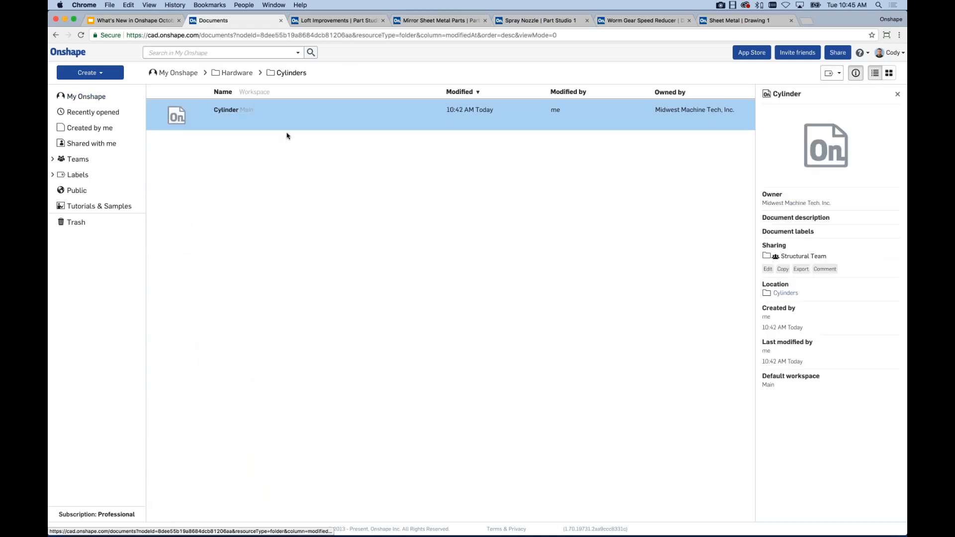
pyautogui.click(512, 112)
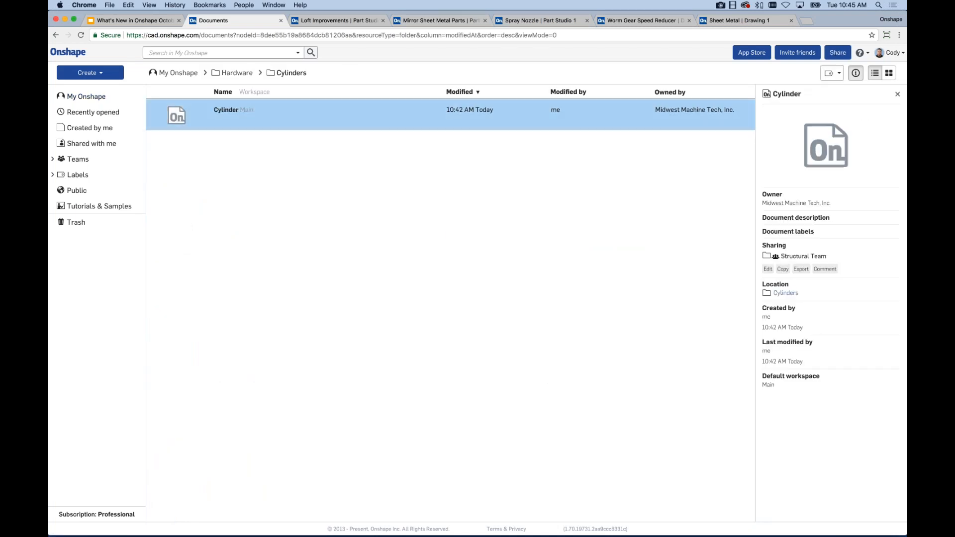
pyautogui.click(838, 52)
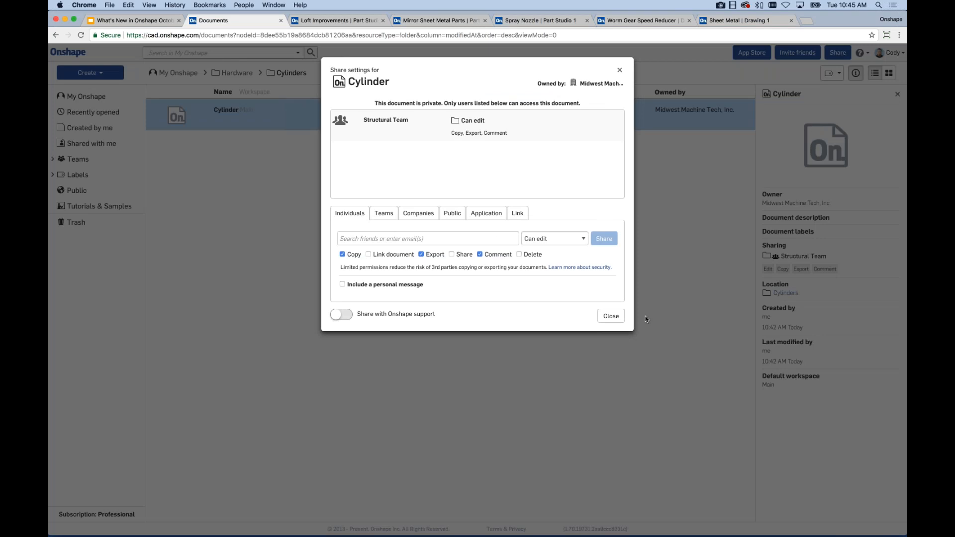
pyautogui.click(393, 217)
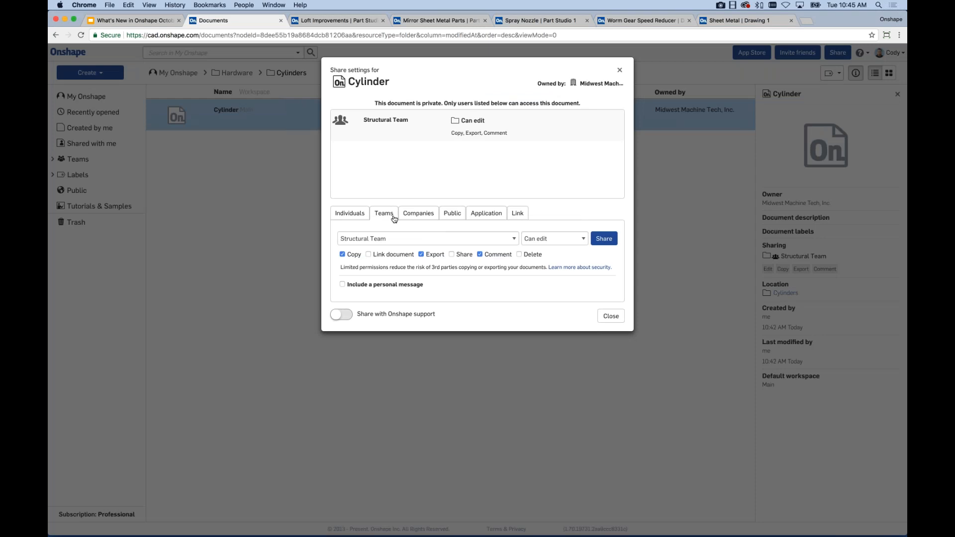
pyautogui.click(432, 241)
pyautogui.click(548, 241)
pyautogui.click(552, 240)
pyautogui.click(554, 247)
pyautogui.click(604, 239)
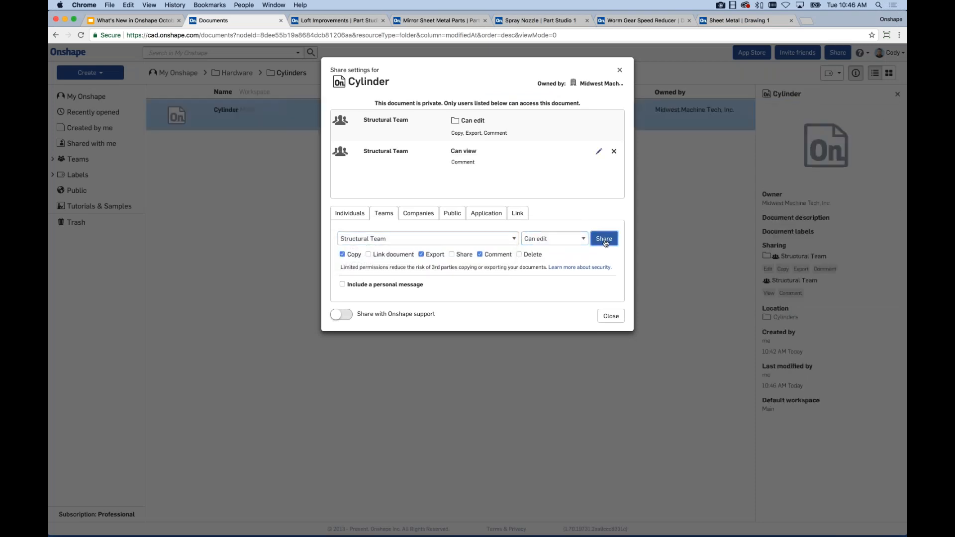
pyautogui.click(611, 316)
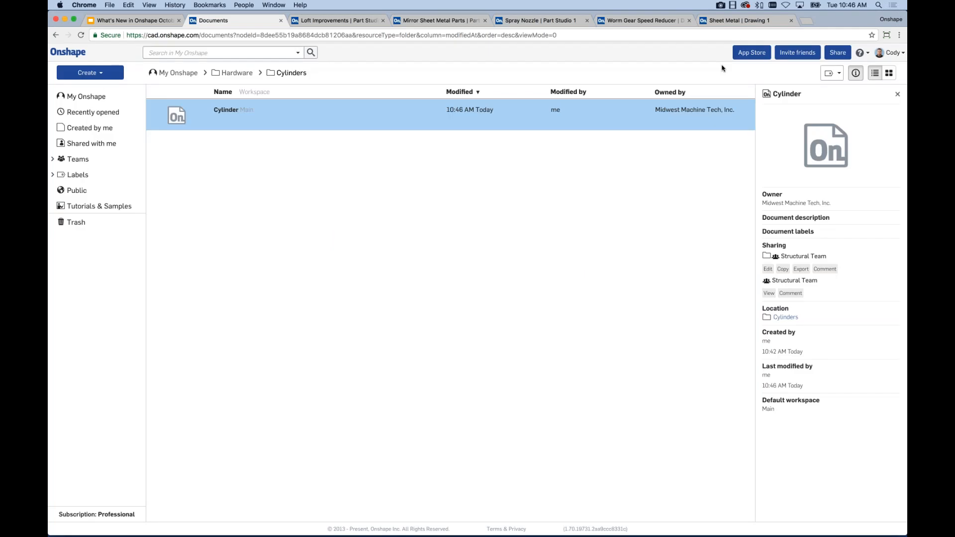
# Review the share settings of the Cylinder document, close them and deselect the document
pyautogui.click(838, 52)
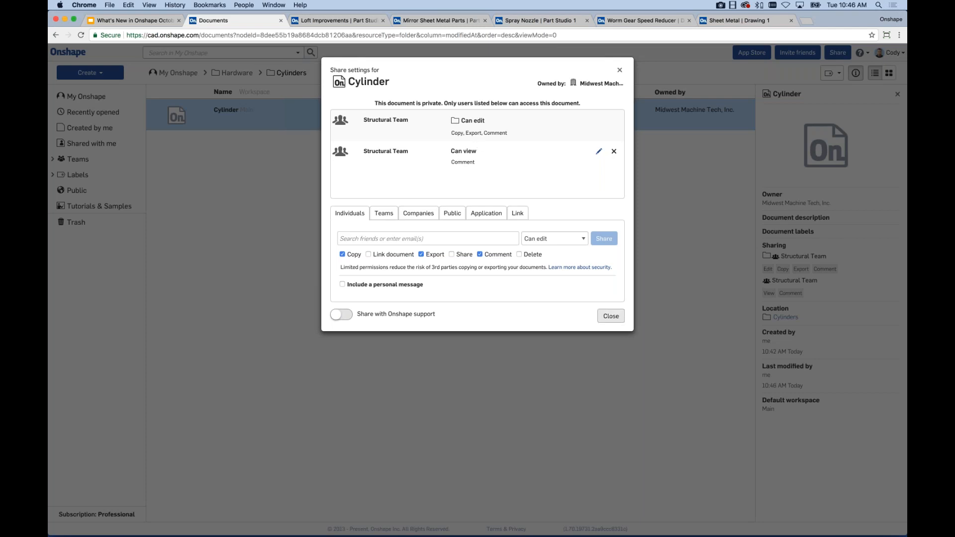
pyautogui.click(610, 316)
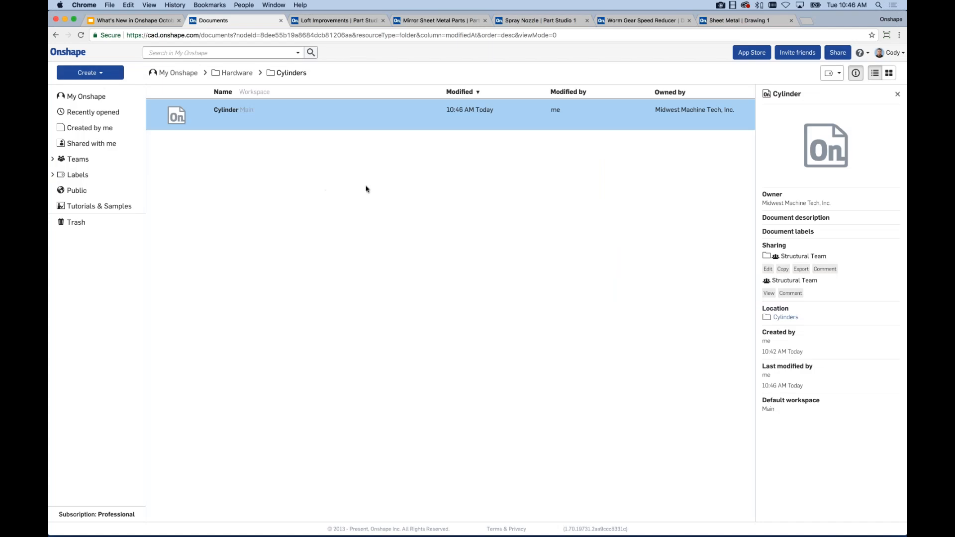
pyautogui.click(366, 188)
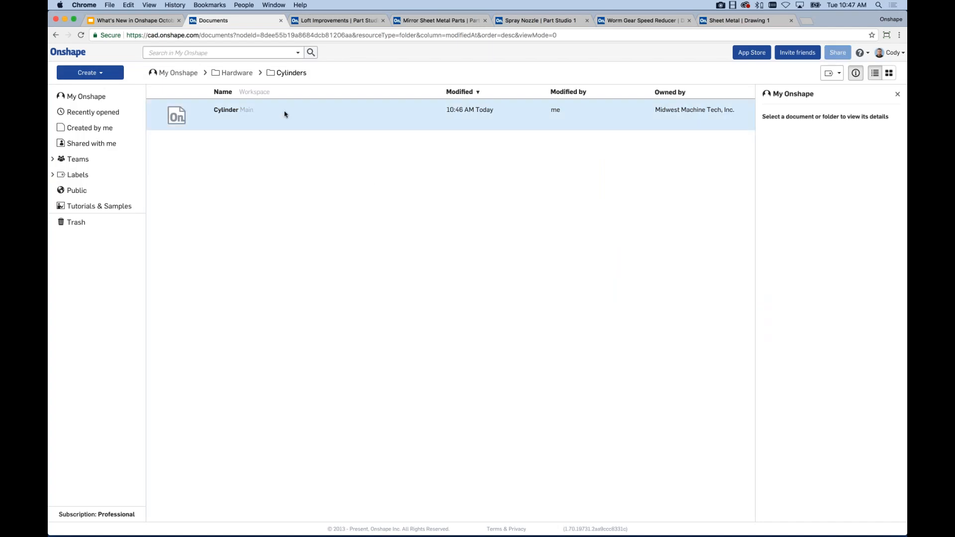
# Compare the actions available for the Hardware folder in My Onshape with those for its Cylinders subfolder
pyautogui.click(178, 72)
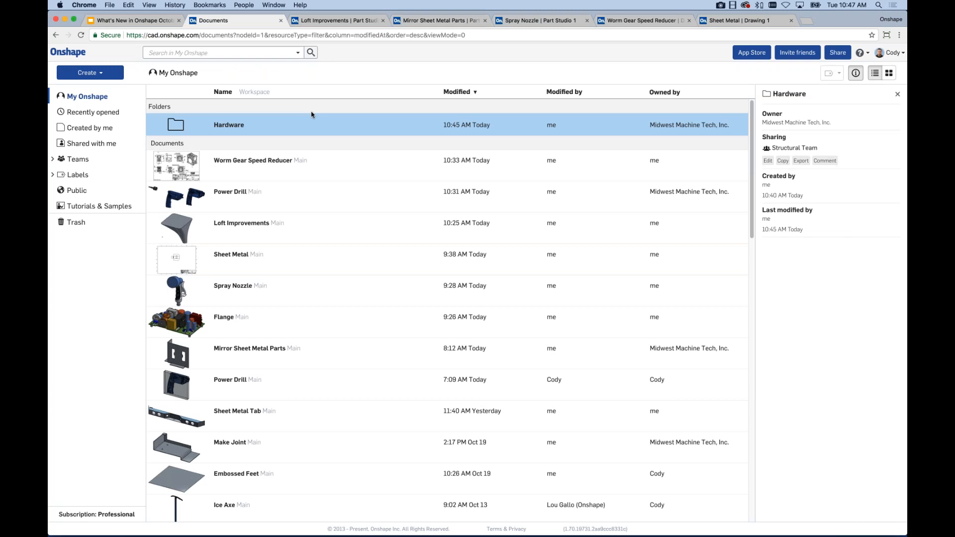
pyautogui.rightClick(291, 130)
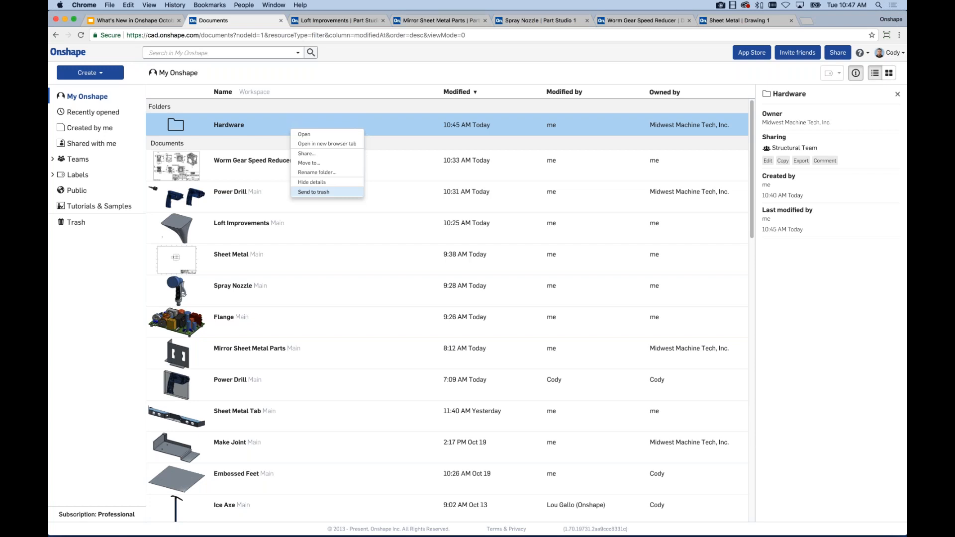
pyautogui.click(409, 77)
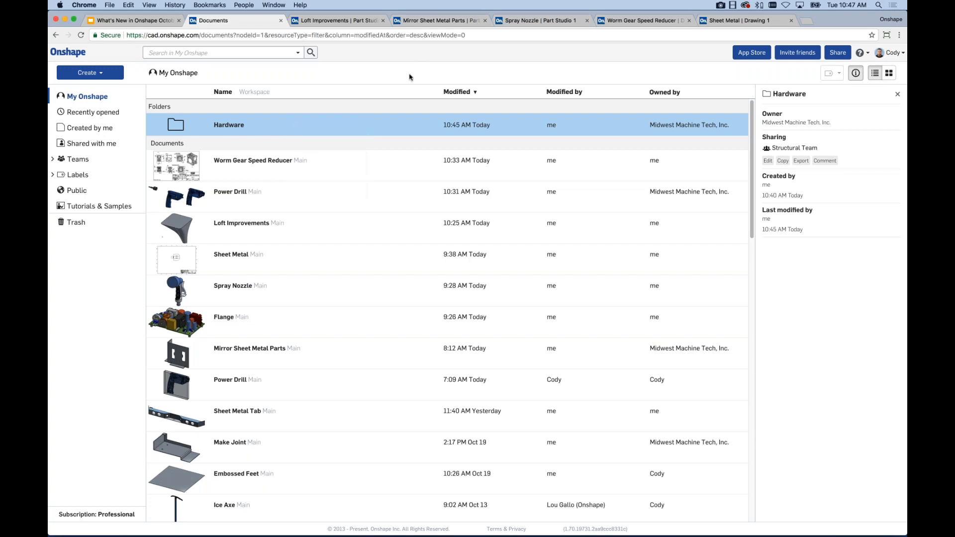
pyautogui.click(228, 125)
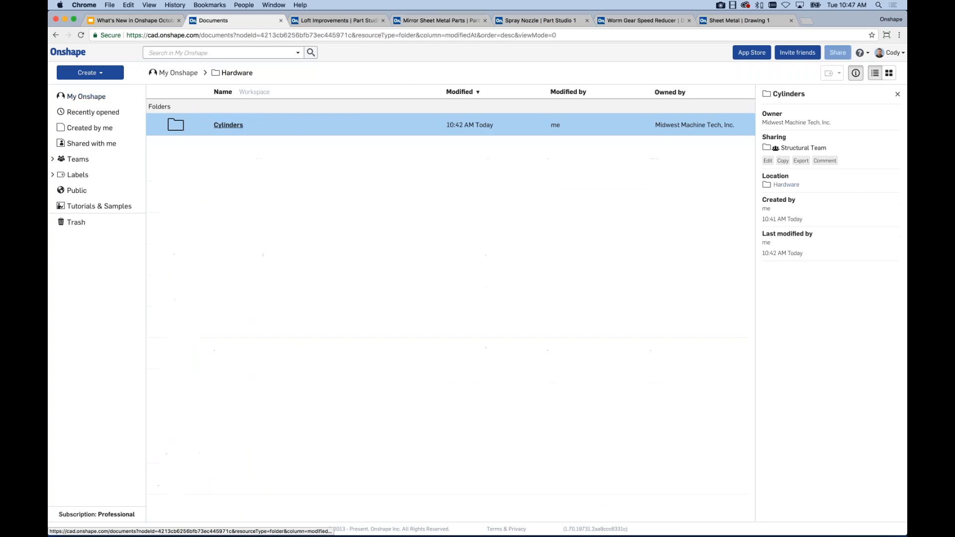
pyautogui.click(228, 128)
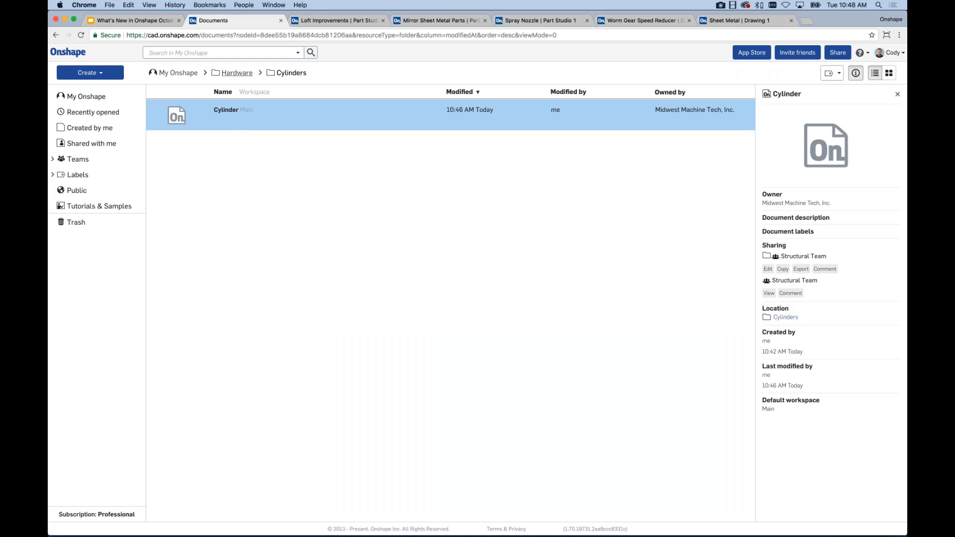
pyautogui.click(237, 73)
pyautogui.rightClick(282, 129)
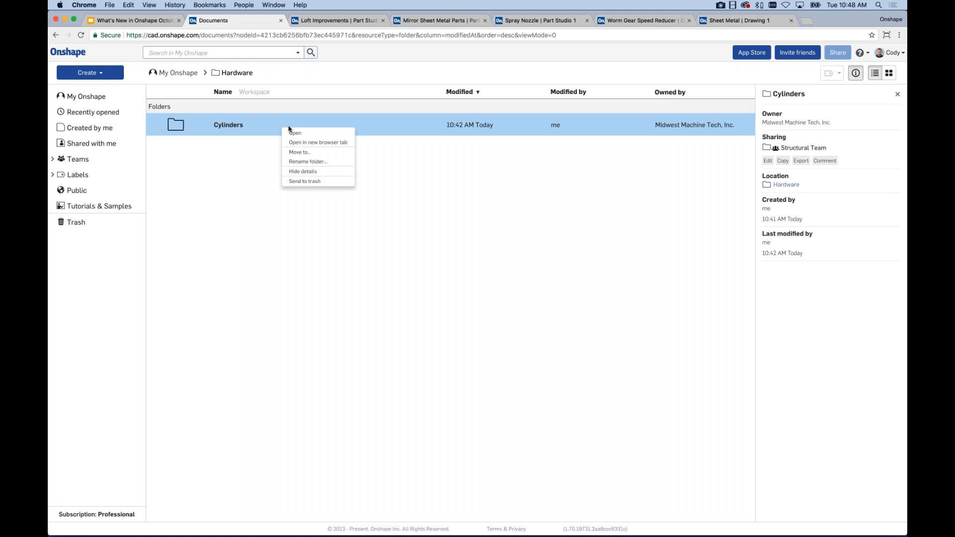
pyautogui.click(312, 182)
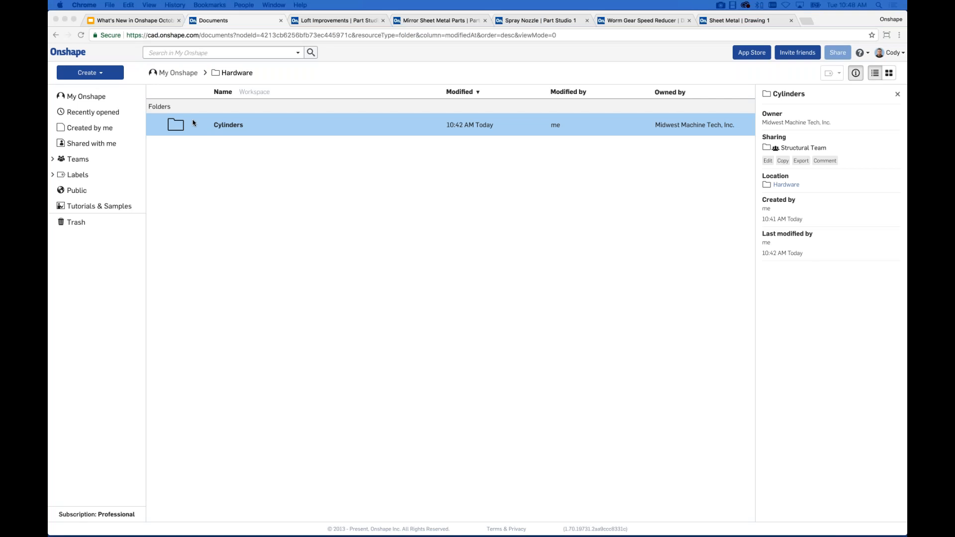
pyautogui.click(320, 185)
# Switch to the What's New in Onshape October presentation in Google Slides and present the October 19th, 2017 slide full screen
pyautogui.click(135, 20)
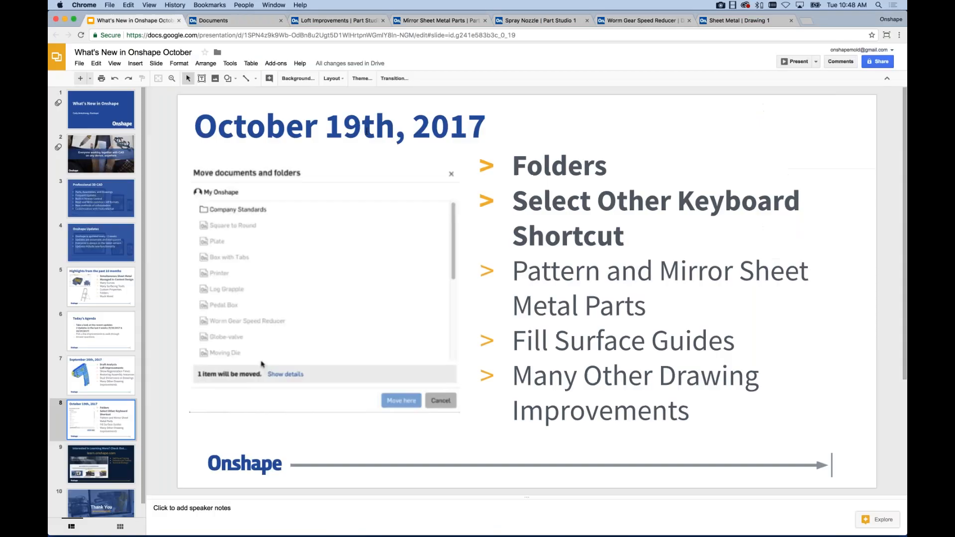
pyautogui.click(796, 62)
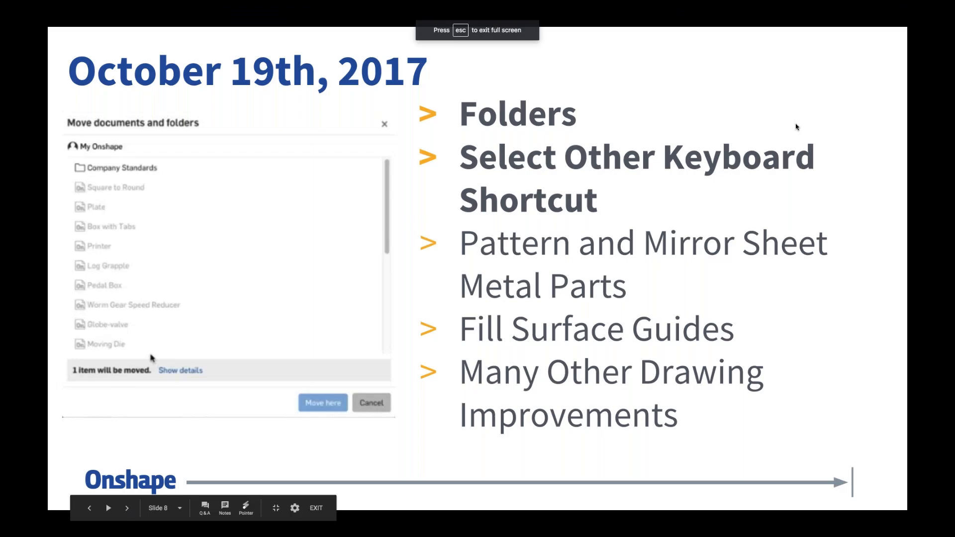
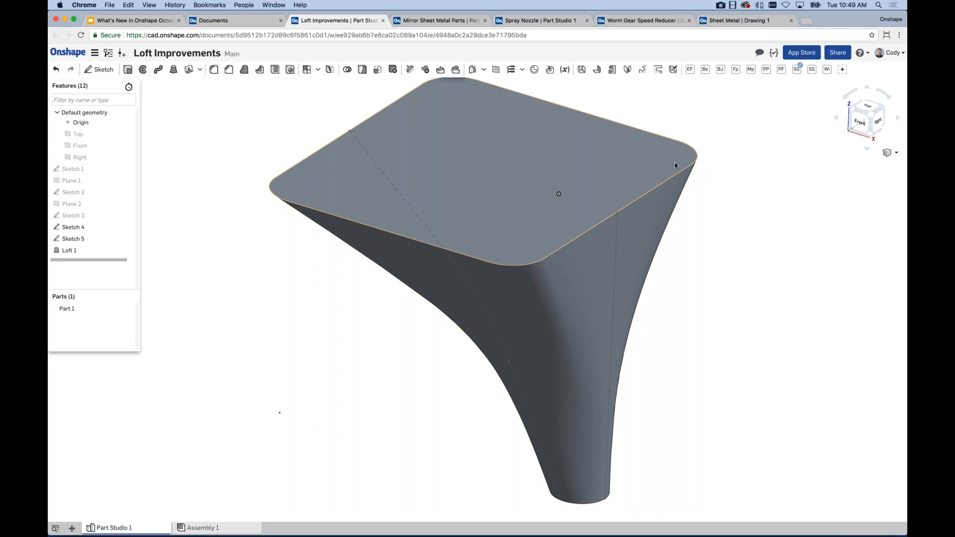
# Open Select other at several edges and corners of the loft's rounded-square top face to inspect the overlapping candidates, and dismiss the list
pyautogui.click(674, 163)
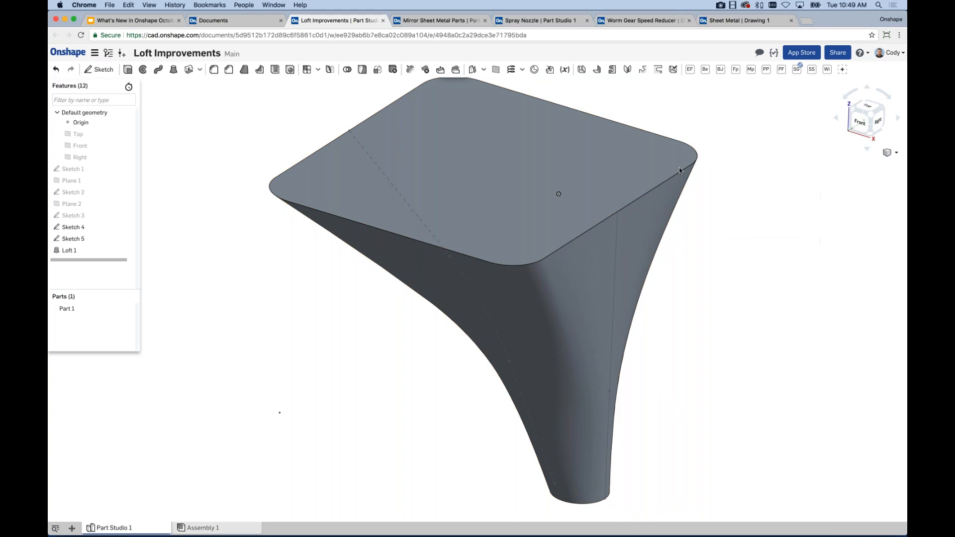
pyautogui.click(312, 209)
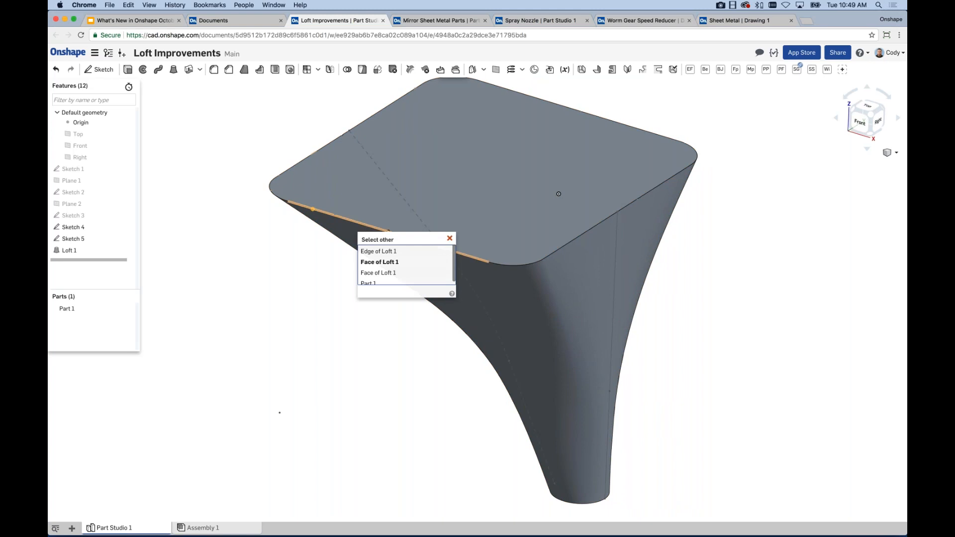
pyautogui.click(292, 132)
pyautogui.click(449, 92)
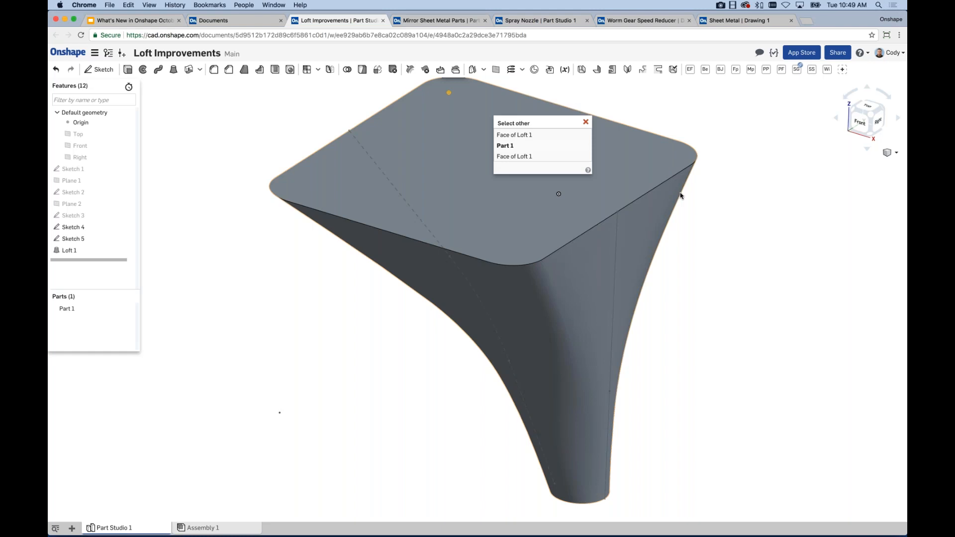
pyautogui.click(683, 423)
# Inspect the Select other candidates at the loft's bottom circular edge and fit the whole part in view
pyautogui.moveTo(612, 479); pyautogui.dragTo(621, 411, button='middle')
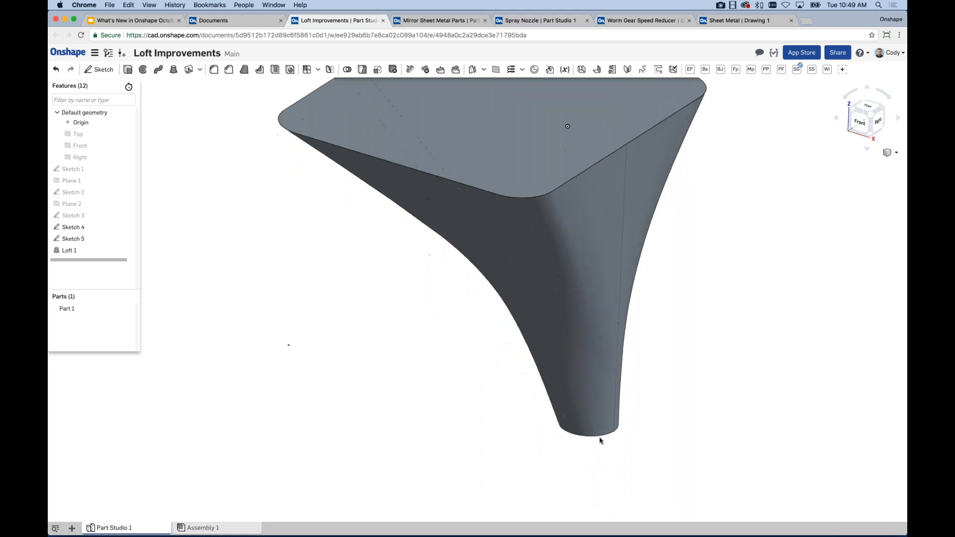
pyautogui.scroll(5, 602, 438)
pyautogui.click(608, 432)
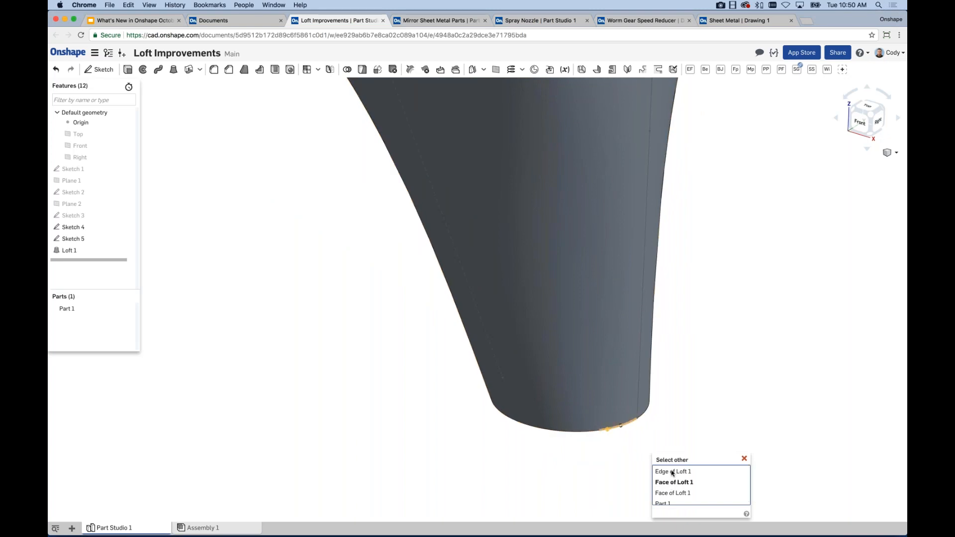
pyautogui.press('f')
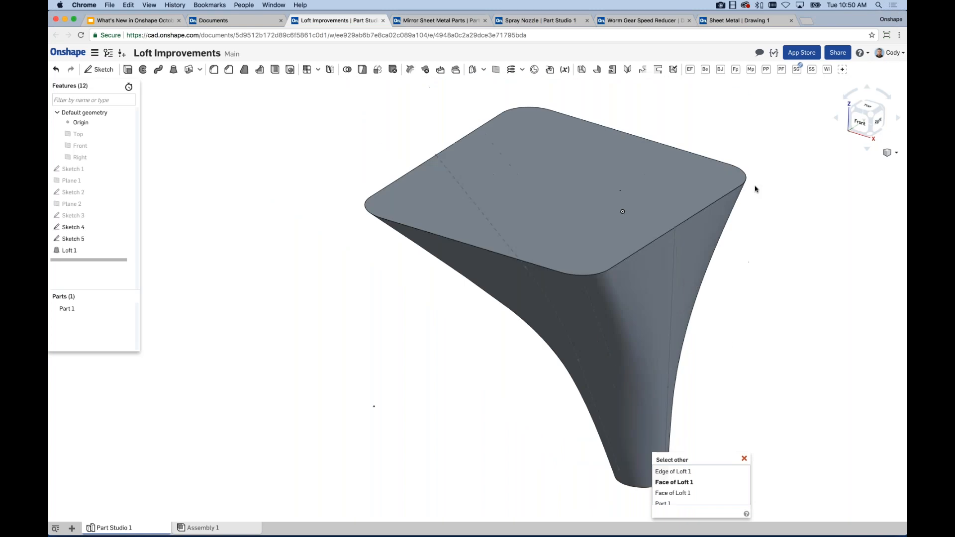
# Inspect the Select other candidates at the rounded corners of the fully visible top face and close the list
pyautogui.click(747, 189)
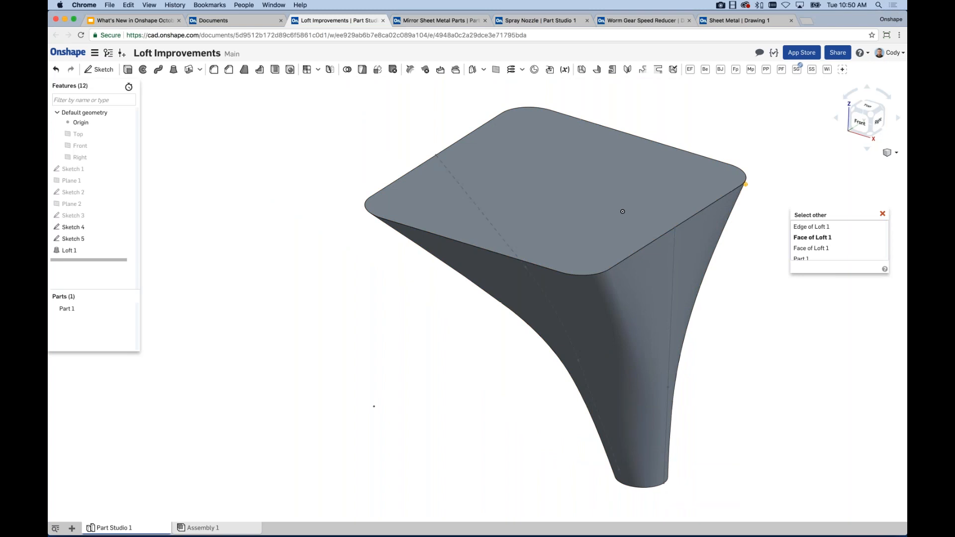
pyautogui.click(647, 165)
pyautogui.click(529, 125)
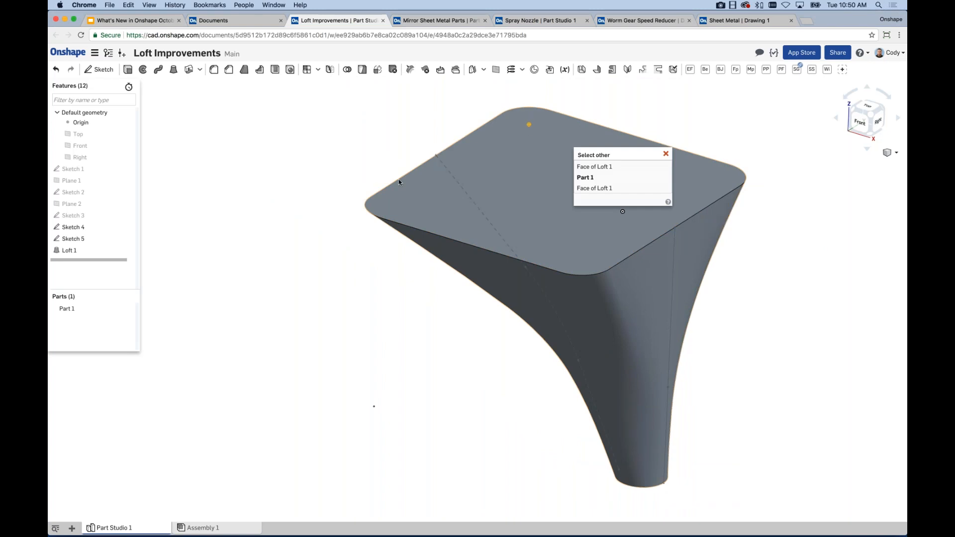
pyautogui.click(385, 194)
pyautogui.click(381, 212)
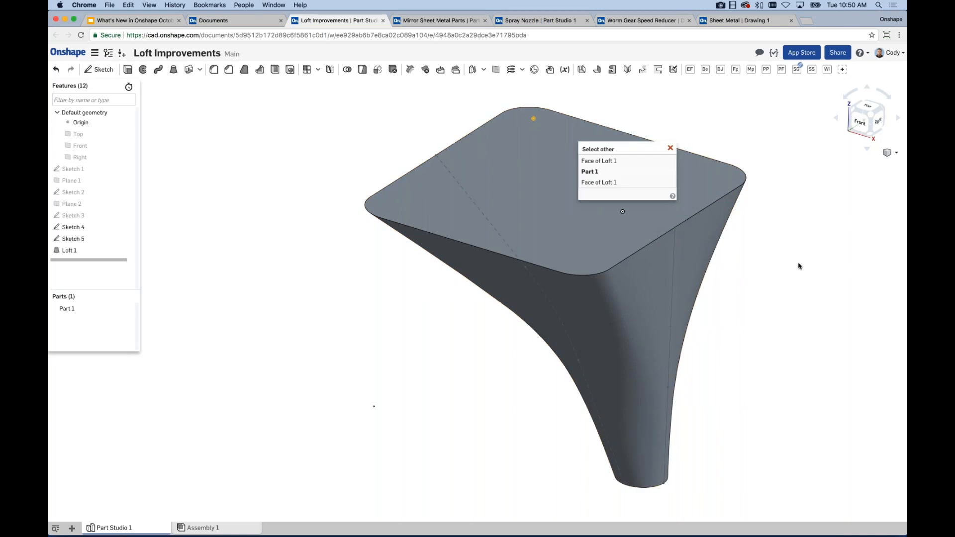
pyautogui.click(781, 258)
# Step through the edge, face and part candidates in Select other at the top face's rounded corner nearest the Right side, and cancel
pyautogui.scroll(-5, 711, 155)
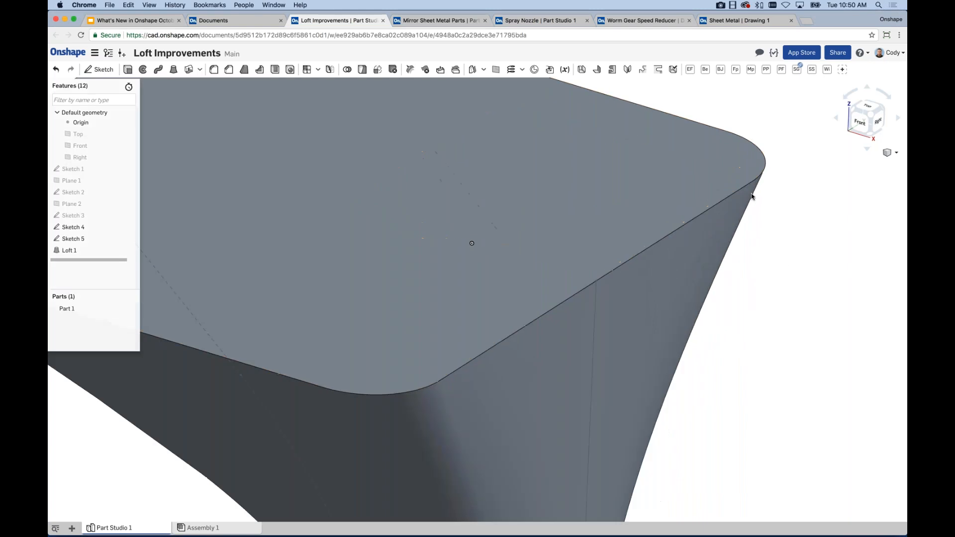
pyautogui.click(707, 153)
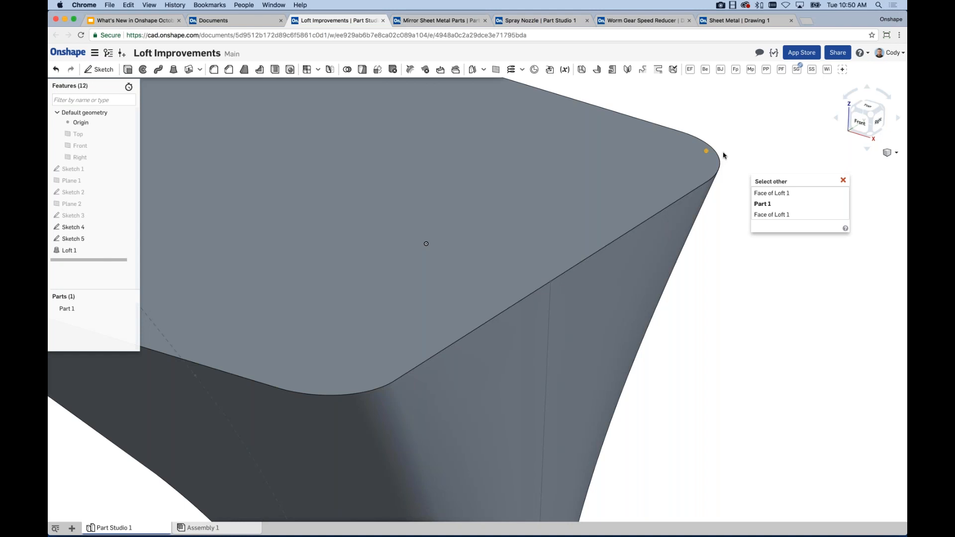
pyautogui.press('`')
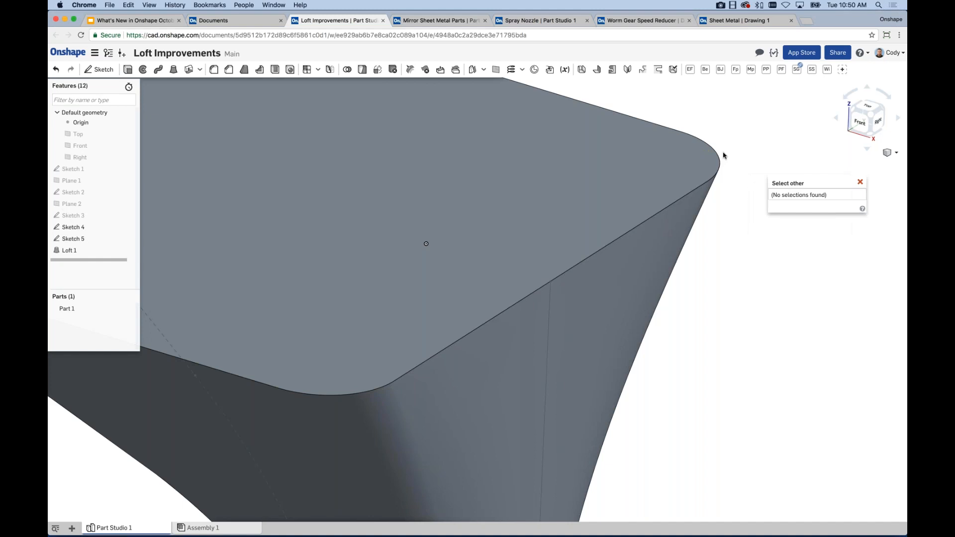
pyautogui.press('`')
pyautogui.press('`')
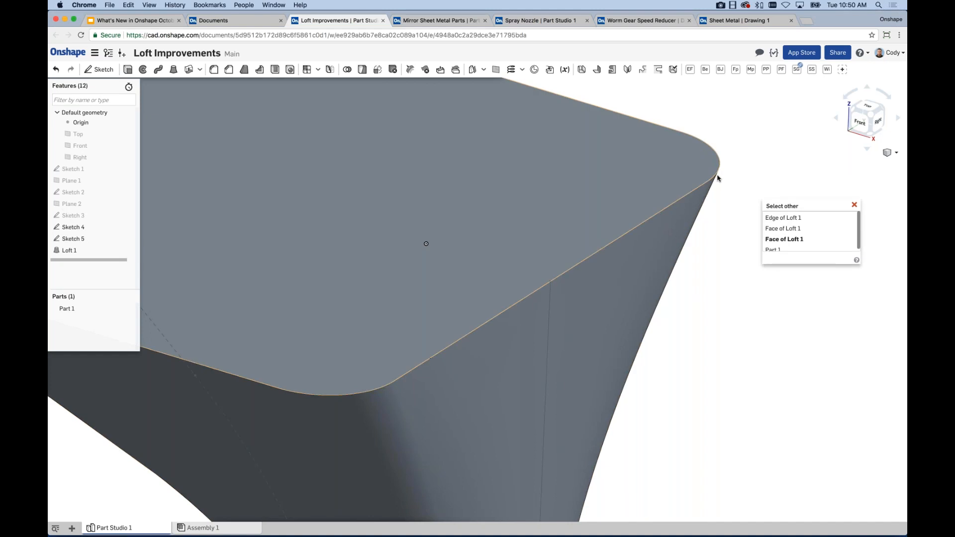
pyautogui.press('Down')
pyautogui.press('Down')
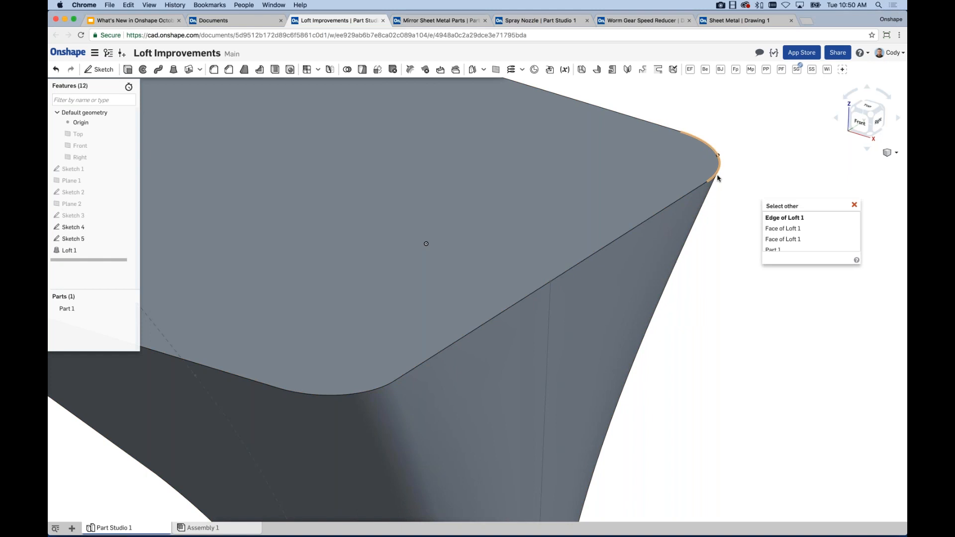
pyautogui.press('Escape')
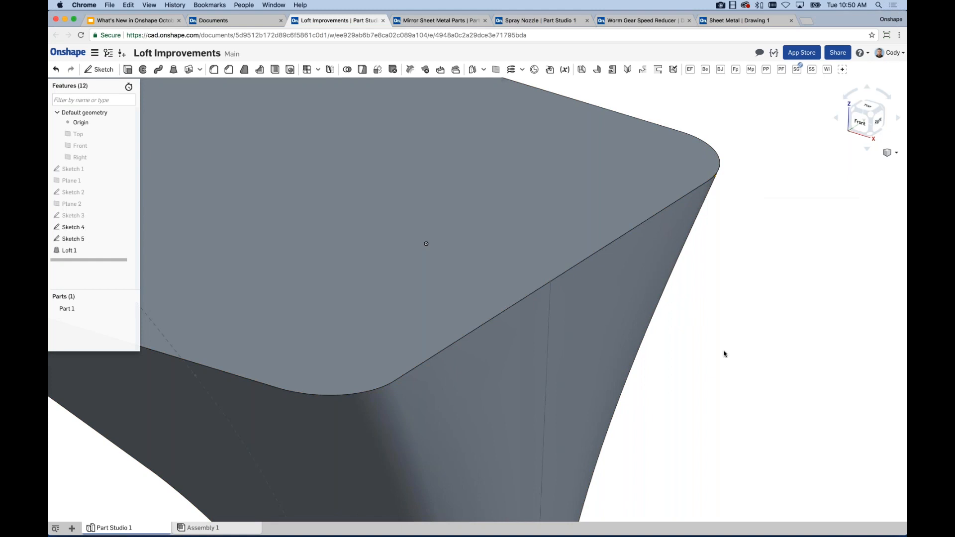
# Cycle through Select other at the bottom circular edge to Part 1, accept it as the selection, and clear the selection
pyautogui.scroll(-4, 725, 353)
pyautogui.moveTo(708, 388); pyautogui.dragTo(570, 423, button='middle')
pyautogui.scroll(4, 567, 401)
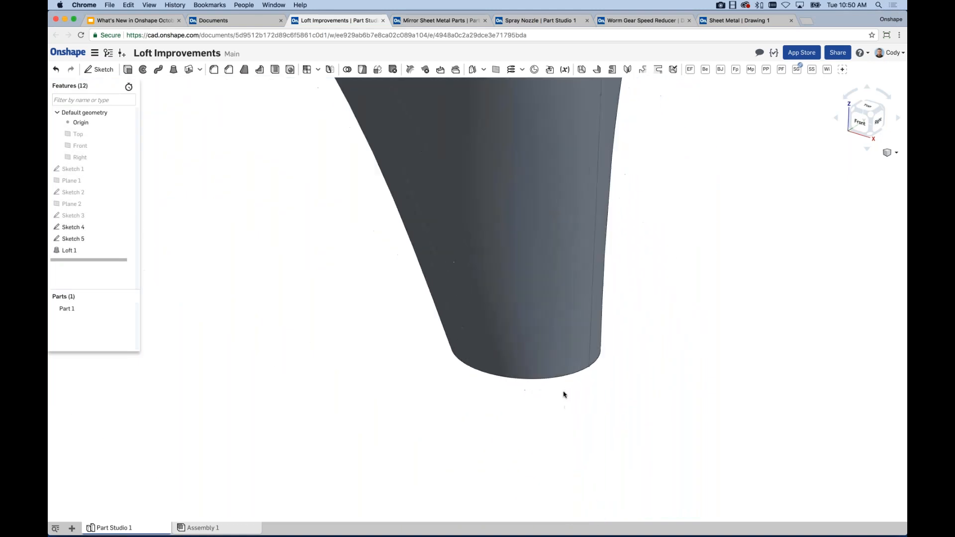
pyautogui.click(570, 357)
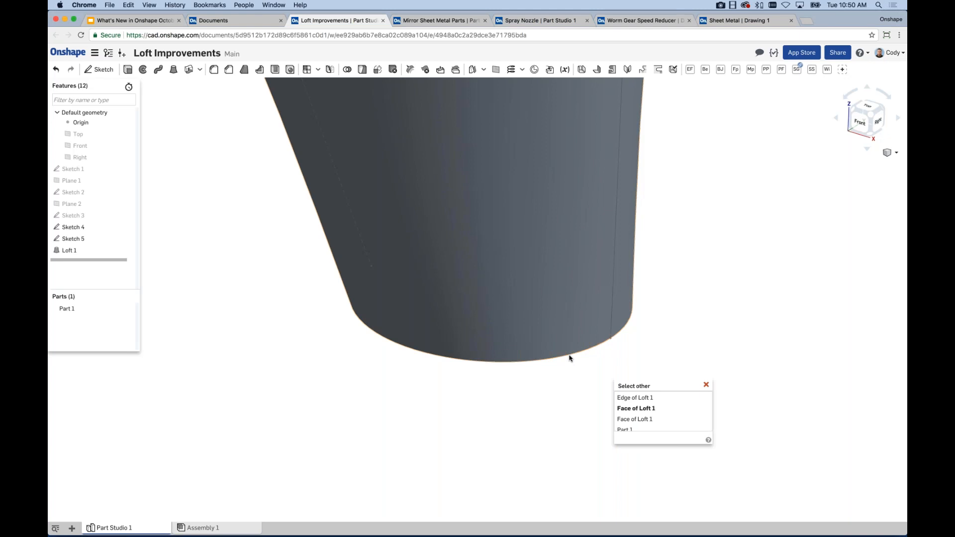
pyautogui.press('`')
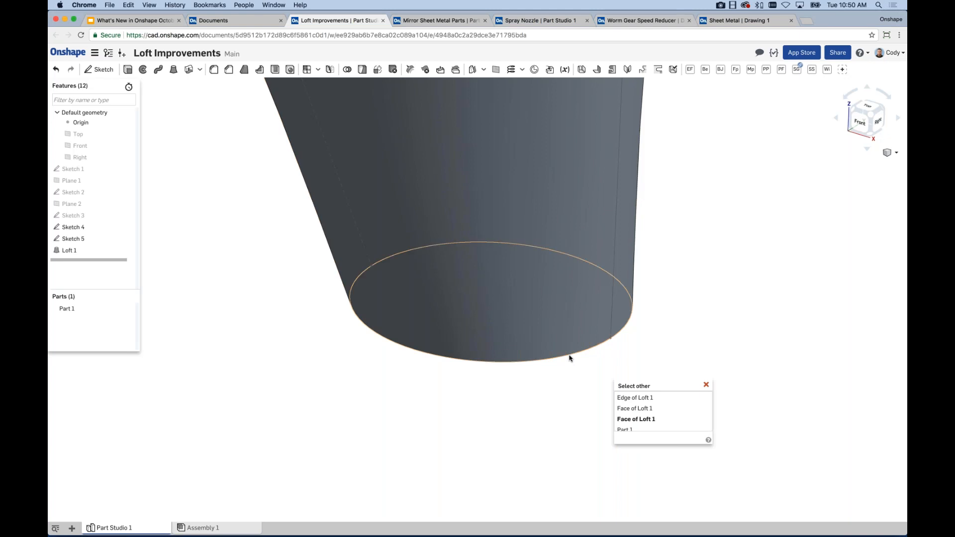
pyautogui.press('`')
pyautogui.press('`')
pyautogui.press('`')
pyautogui.press('`')
pyautogui.press('`')
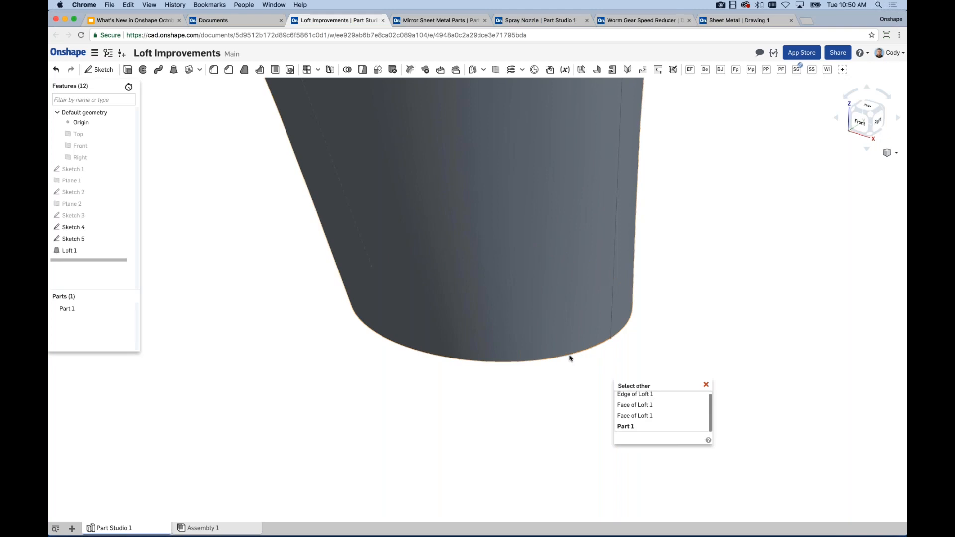
pyautogui.press('Return')
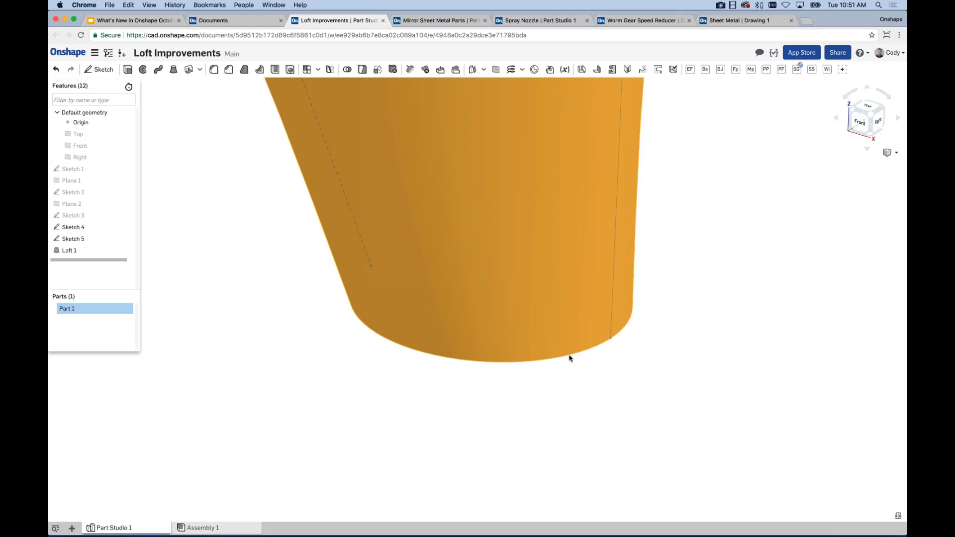
pyautogui.press('Escape')
# Reopen Select other at the bottom circular edge and cycle forward repeatedly through its edge, face and part candidates
pyautogui.press('`')
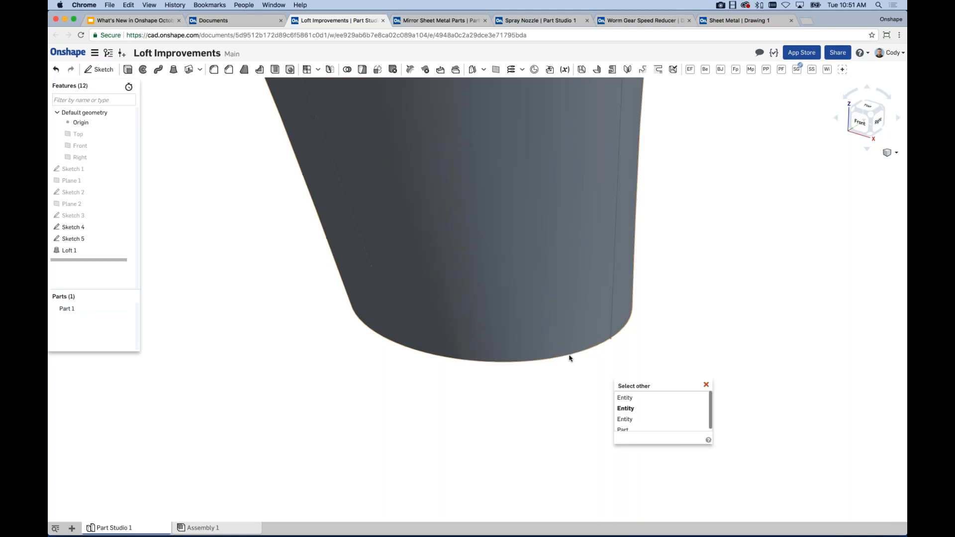
pyautogui.press('`')
pyautogui.press('`')
pyautogui.press('`')
pyautogui.press('`')
pyautogui.press('`')
pyautogui.press('`')
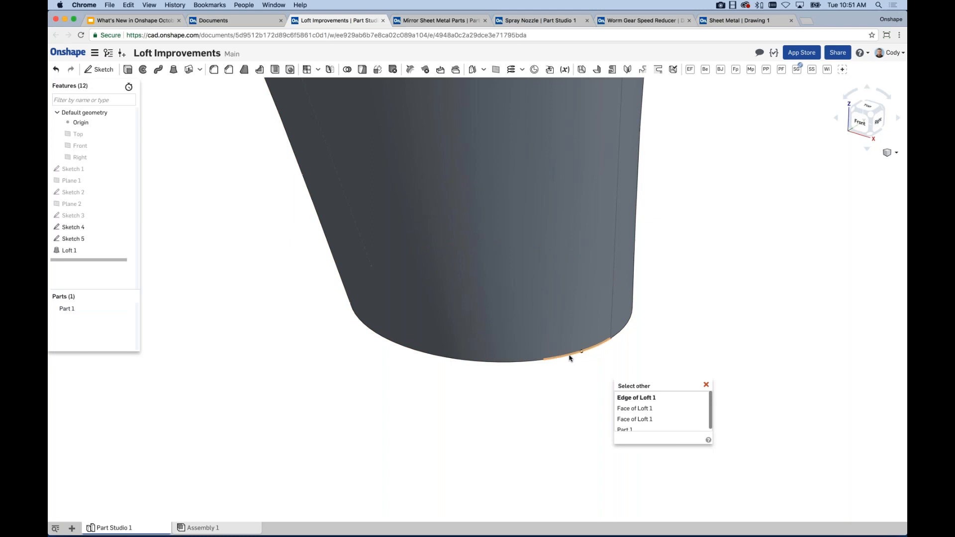
pyautogui.press('`')
pyautogui.press('`')
pyautogui.press('`')
pyautogui.press('`')
pyautogui.press('`')
# Cycle backward through the Select other candidates at the bottom circular edge and close the list without selecting anything
pyautogui.hotkey('shift', '`')
pyautogui.hotkey('shift', '`')
pyautogui.hotkey('shift', '`')
pyautogui.hotkey('shift', '`')
pyautogui.hotkey('shift', '`')
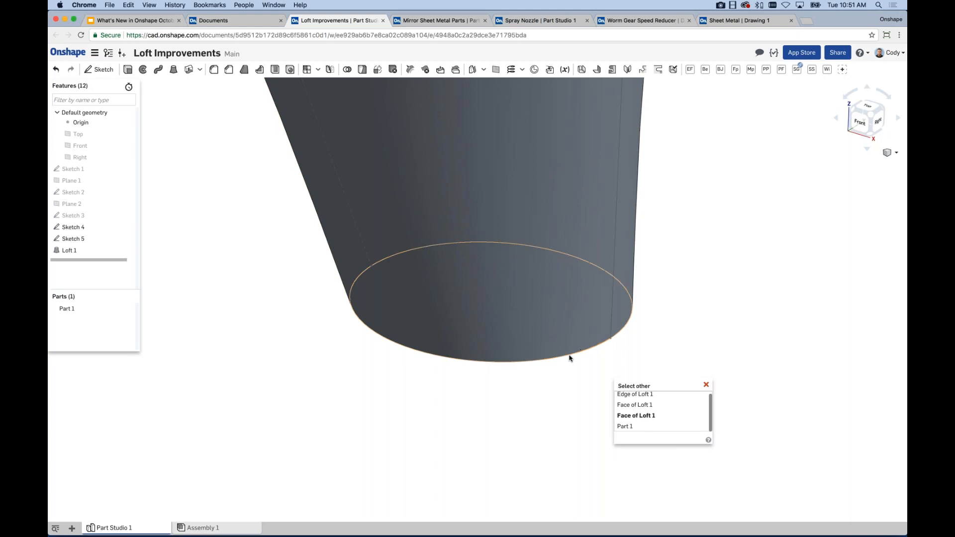
pyautogui.hotkey('shift', '`')
pyautogui.hotkey('shift', '`')
pyautogui.hotkey('shift', '`')
pyautogui.hotkey('shift', '`')
pyautogui.hotkey('shift', '`')
pyautogui.hotkey('shift', '`')
pyautogui.hotkey('shift', '`')
pyautogui.hotkey('shift', '`')
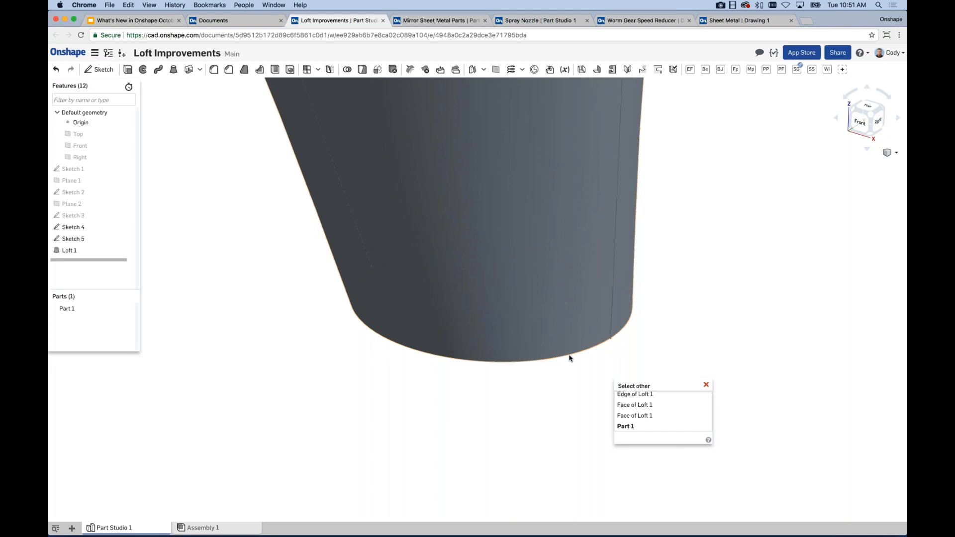
pyautogui.press('Escape')
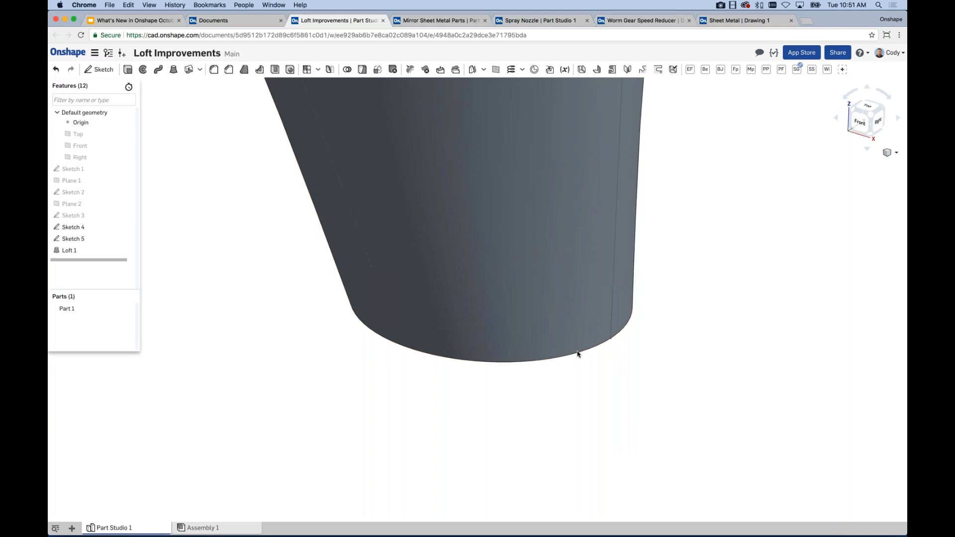
# Open Select other slightly farther along the bottom circular edge, cycle forward through all its candidates, and dismiss the list
pyautogui.click(577, 353)
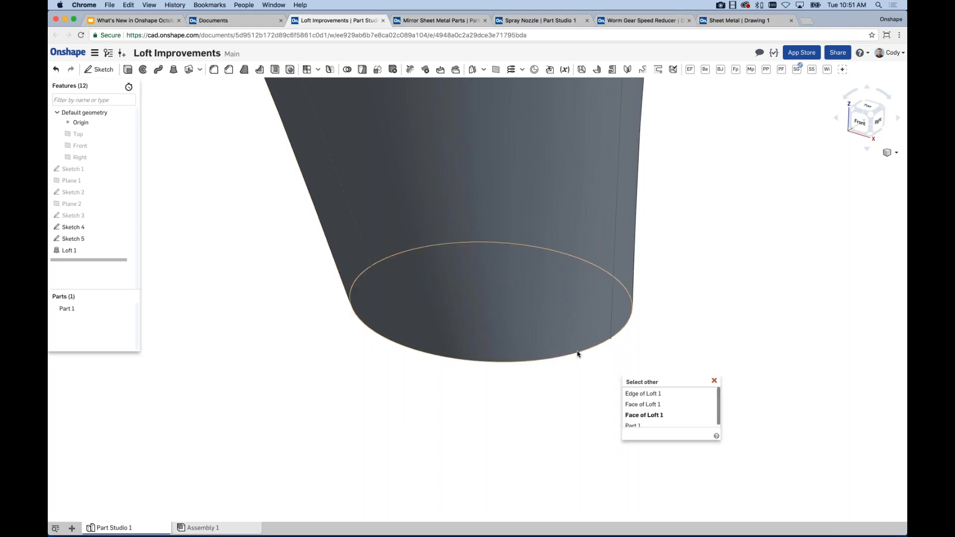
pyautogui.press('`')
pyautogui.press('`')
pyautogui.press('`')
pyautogui.press('`')
pyautogui.press('`')
pyautogui.press('`')
pyautogui.press('`')
pyautogui.press('`')
pyautogui.press('`')
pyautogui.press('`')
pyautogui.press('`')
pyautogui.press('`')
pyautogui.press('`')
pyautogui.press('`')
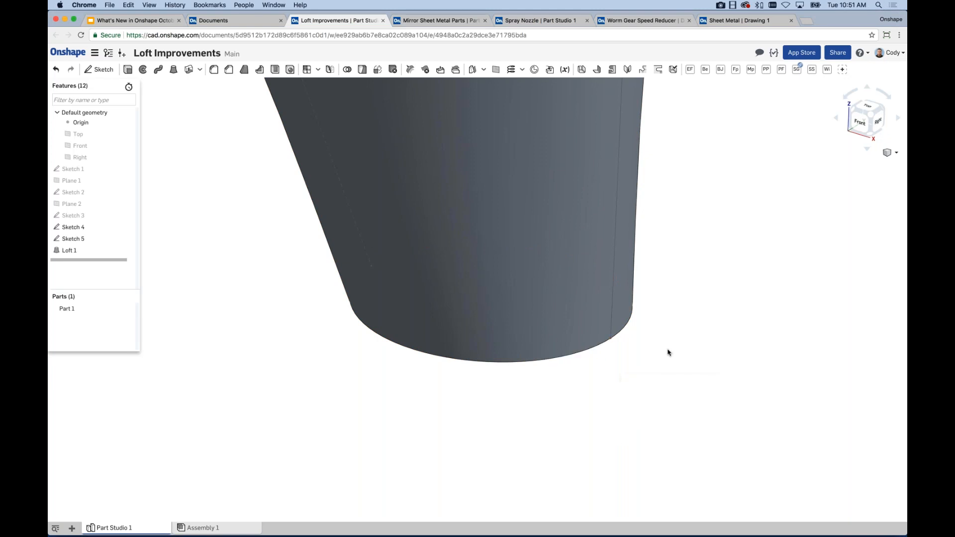
# Bring the whole loft into view, review the Keyboard shortcuts reference from the help resources, and close it
pyautogui.scroll(-5, 668, 352)
pyautogui.moveTo(736, 294); pyautogui.dragTo(680, 389, button='middle')
pyautogui.scroll(-6, 680, 393)
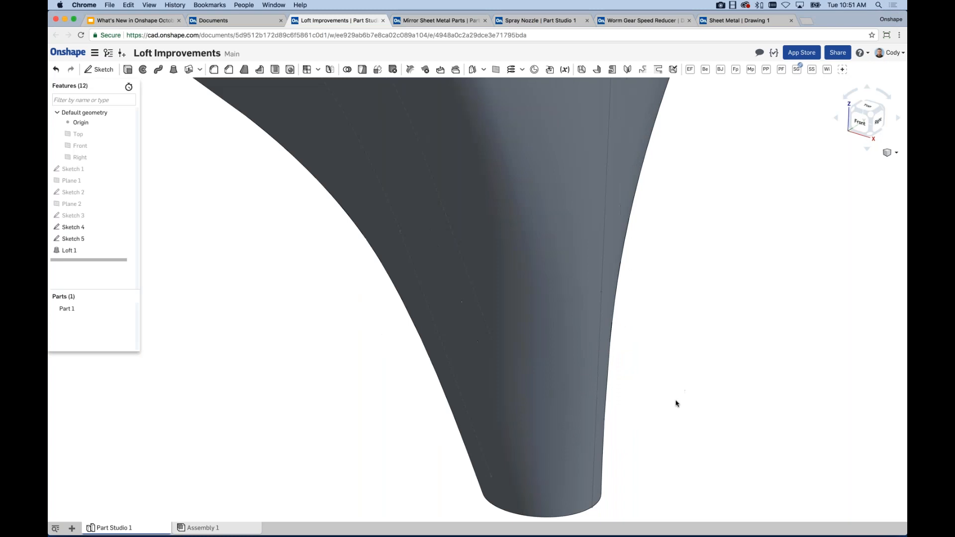
pyautogui.moveTo(683, 354); pyautogui.dragTo(680, 357, button='middle')
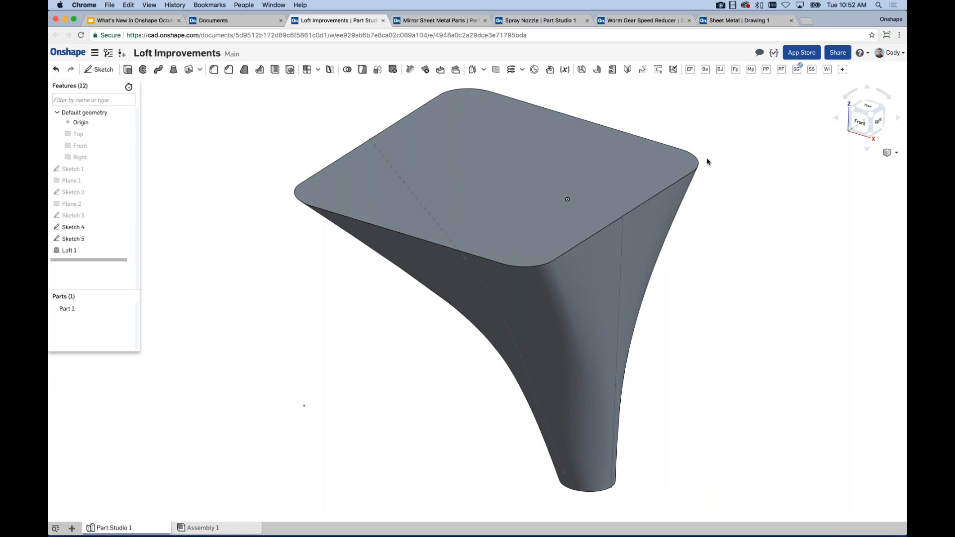
pyautogui.click(868, 56)
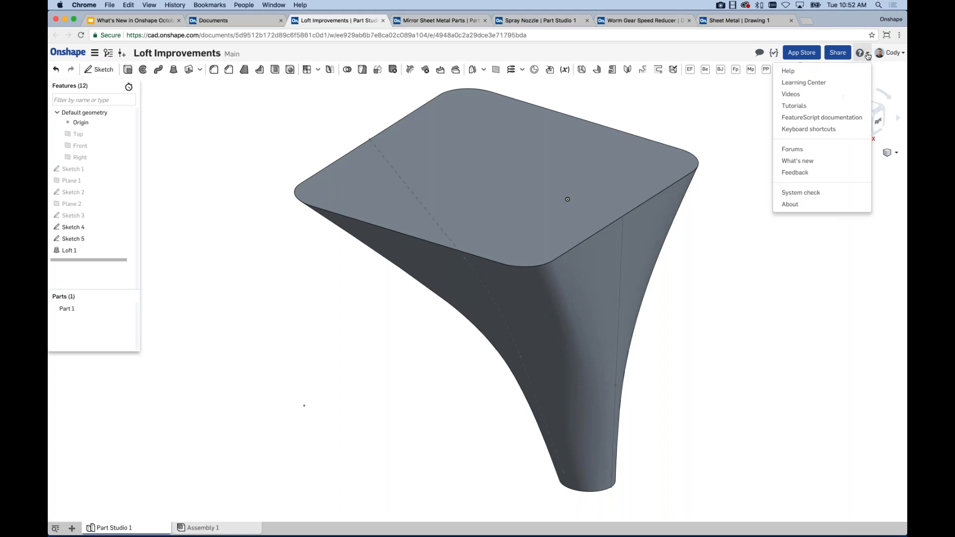
pyautogui.click(835, 129)
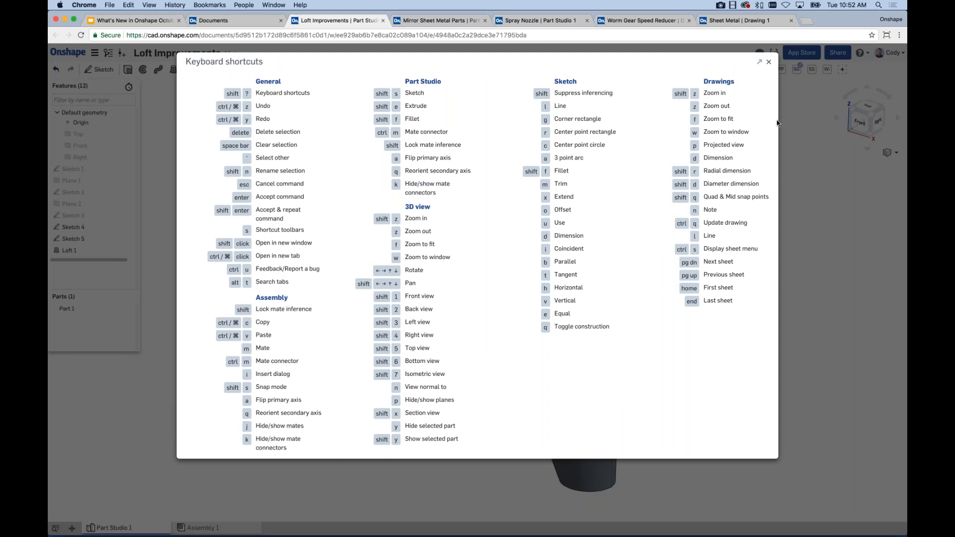
pyautogui.press('Escape')
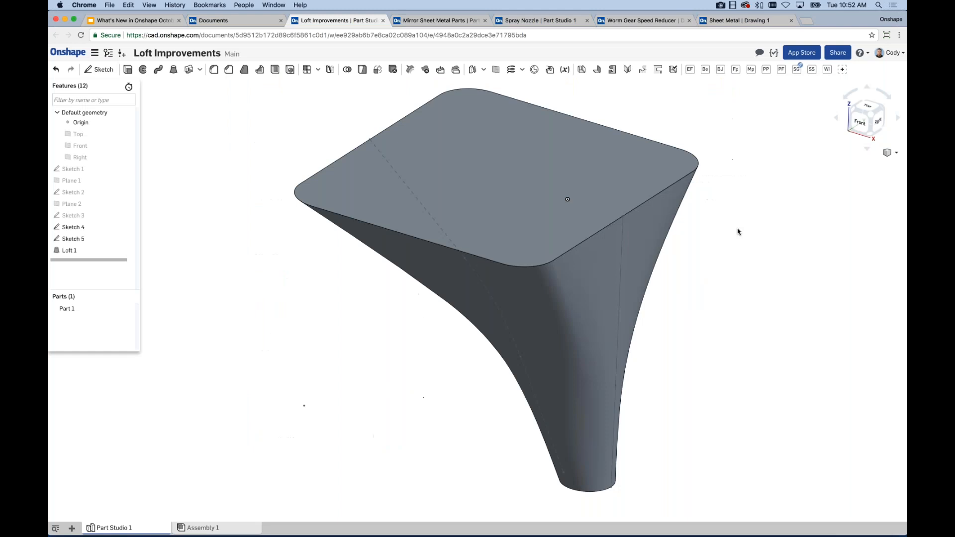
# Switch to the What's New in Onshape October presentation in Google Slides, present the October 19th, 2017 slide full screen, and exit
pyautogui.click(146, 20)
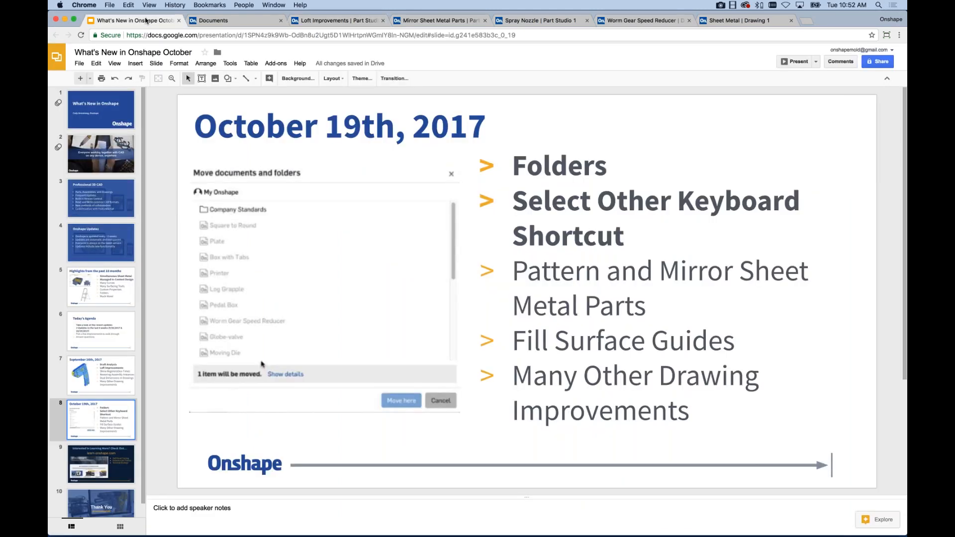
pyautogui.click(796, 61)
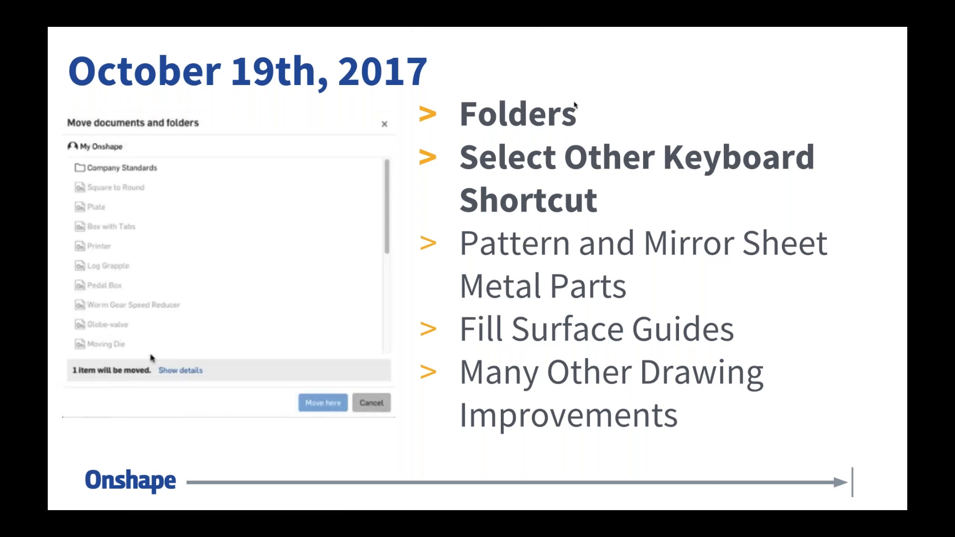
pyautogui.press('Escape')
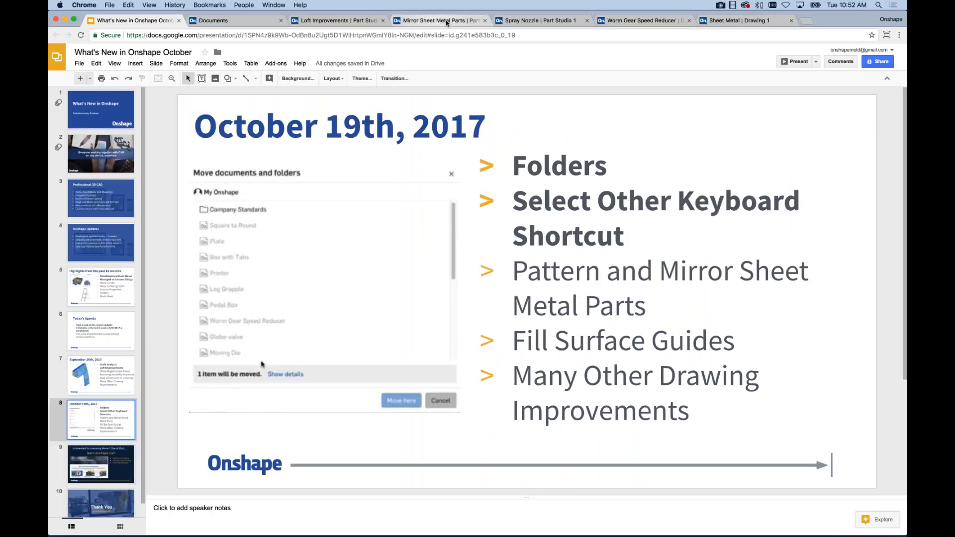
# Switch to the Mirror Sheet Metal Parts document and reload it
pyautogui.click(430, 23)
pyautogui.click(81, 35)
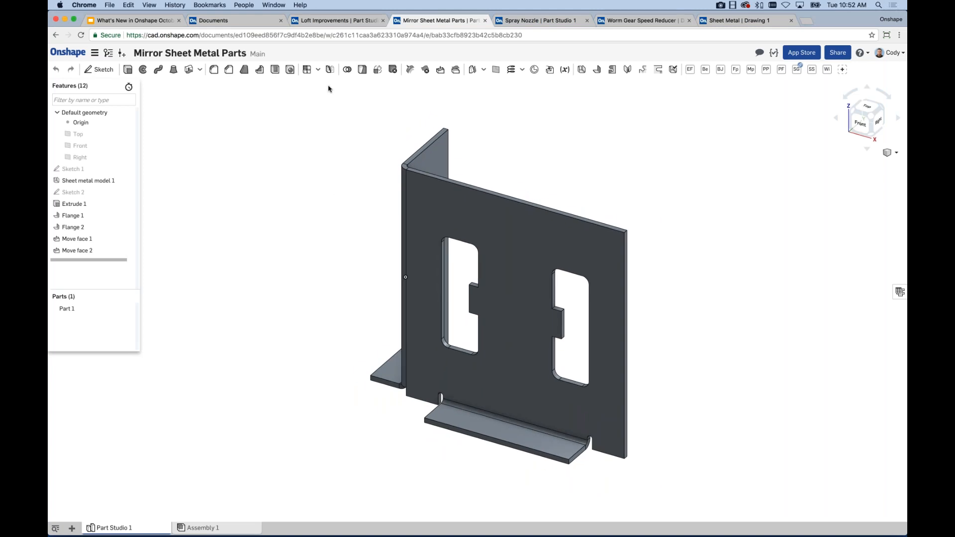
# Set up a part mirror of Part 1 as a new part, using the narrow vertical end face of the slotted wall as mirror plane
pyautogui.click(330, 69)
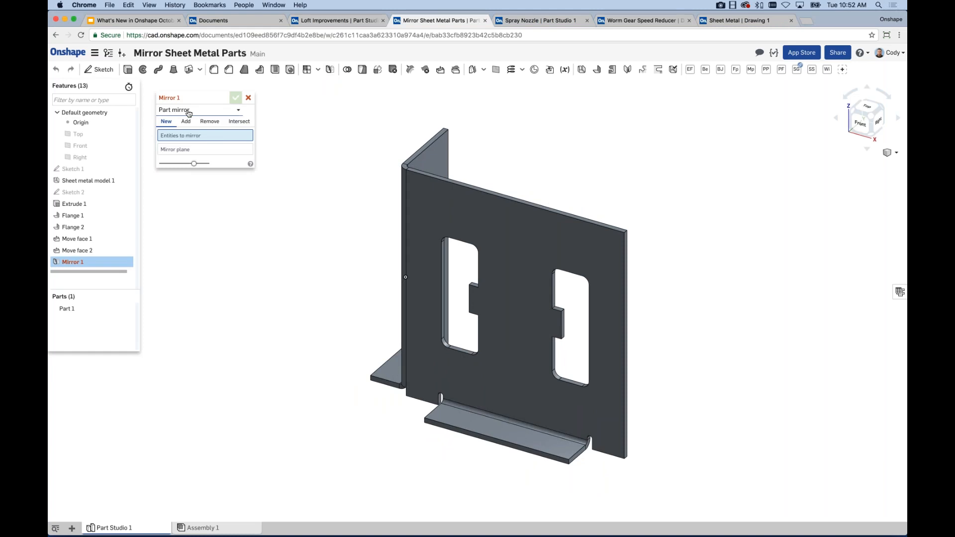
pyautogui.click(500, 221)
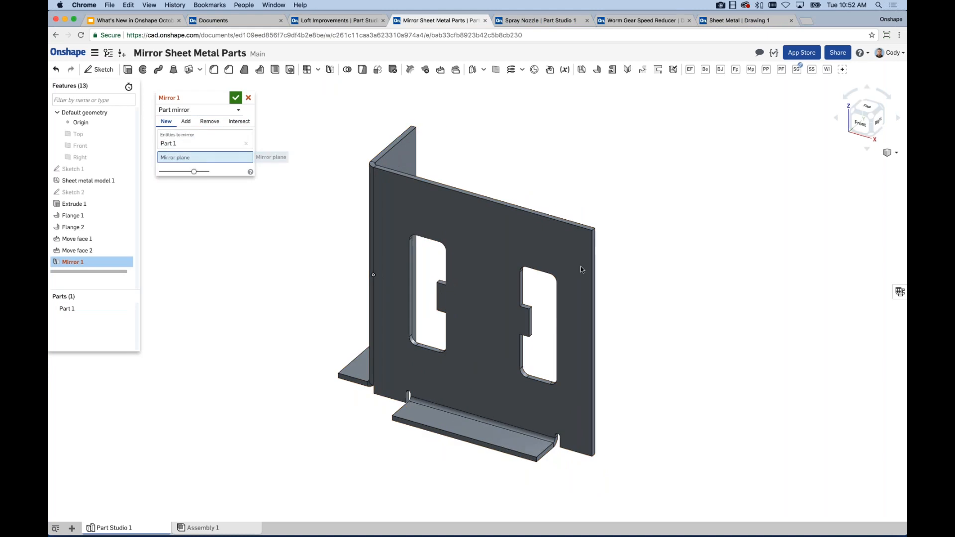
pyautogui.scroll(5, 577, 275)
pyautogui.click(584, 270)
pyautogui.scroll(-6, 648, 283)
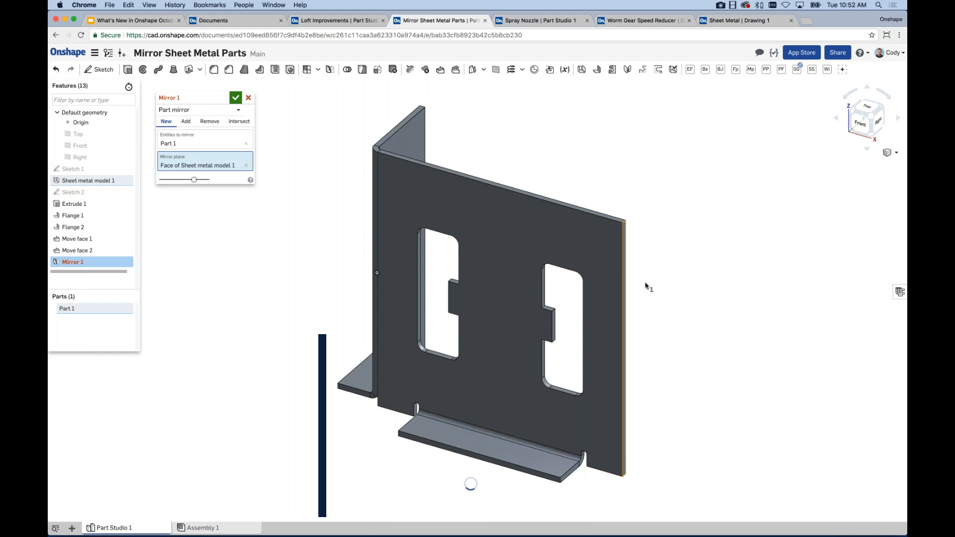
pyautogui.scroll(-3, 646, 285)
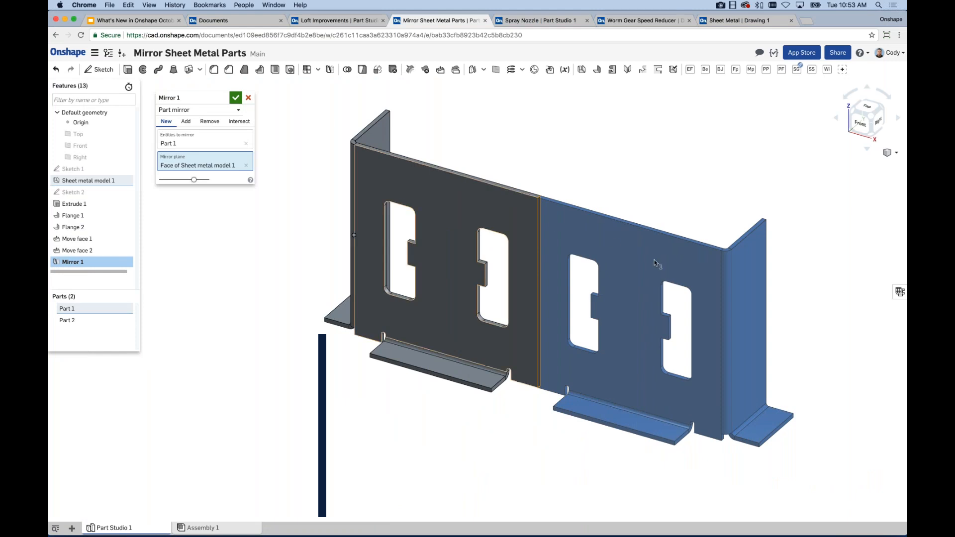
# Change the mirror operation to Add with Part 1 as merge scope and accept the feature
pyautogui.click(186, 121)
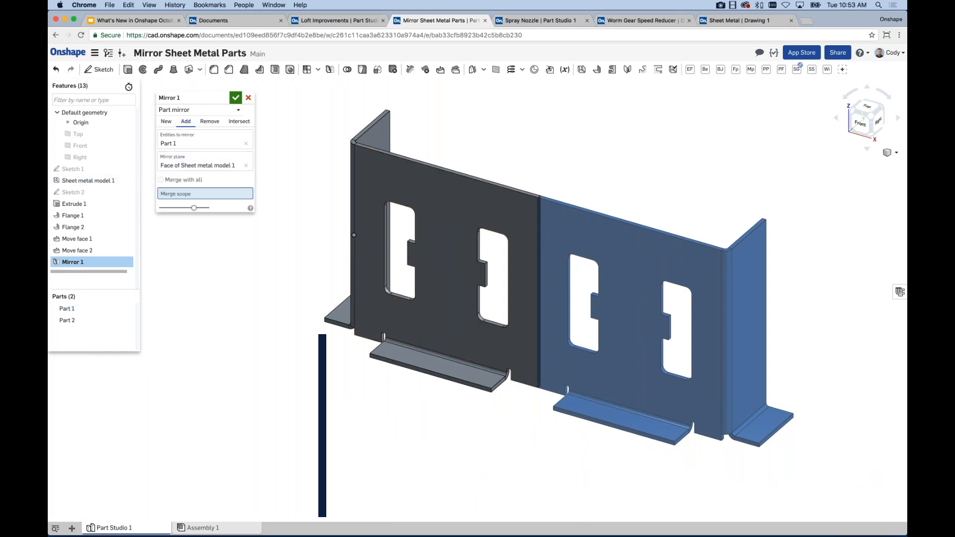
pyautogui.click(393, 192)
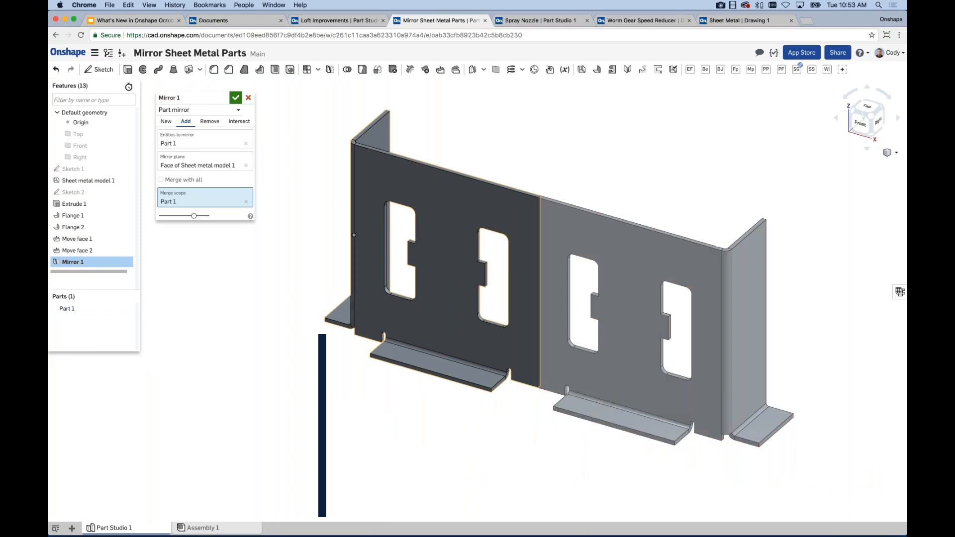
pyautogui.scroll(-2, 452, 215)
pyautogui.moveTo(488, 217); pyautogui.dragTo(448, 216, button='middle')
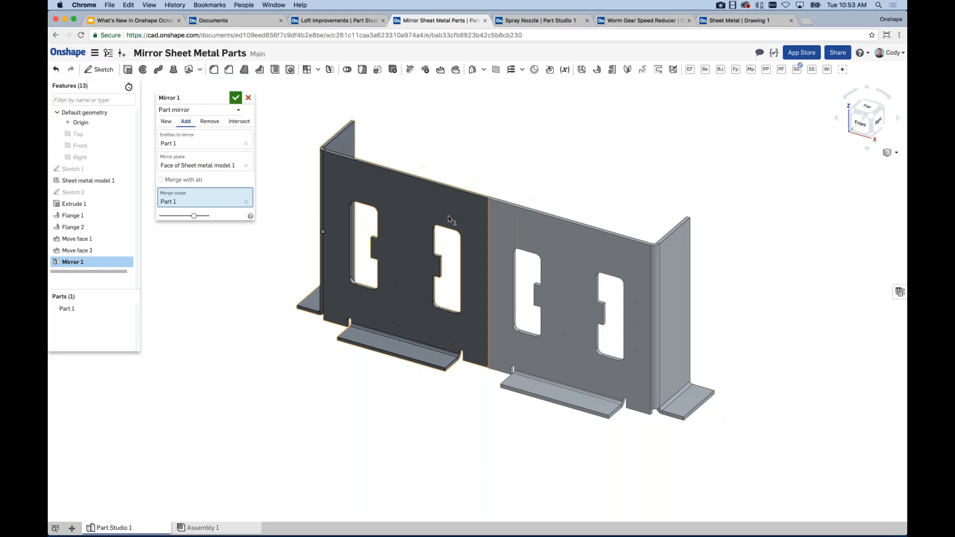
pyautogui.click(236, 98)
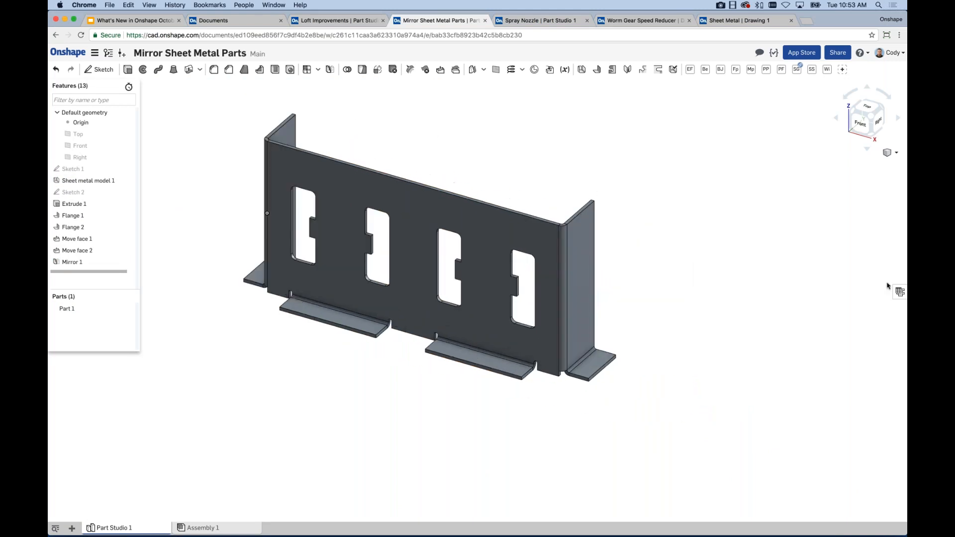
# Check the mirrored part's bend table and flat pattern, and delete the Mirror 1 feature
pyautogui.click(900, 292)
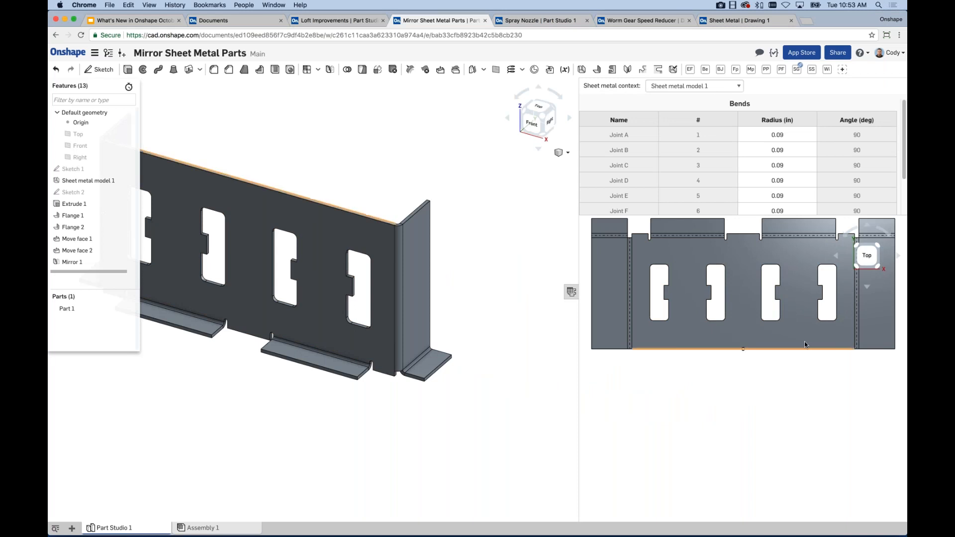
pyautogui.click(572, 293)
pyautogui.click(75, 262)
pyautogui.press('Delete')
pyautogui.press('f')
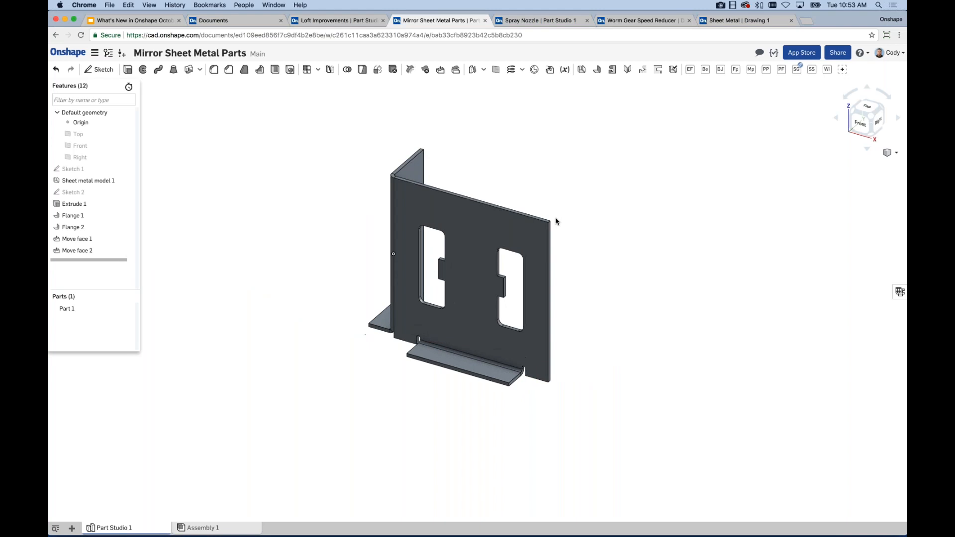
# Circular-pattern Part 1 around the short upper corner edge with 4 equally spaced instances over 360 degrees, added to Part 1
pyautogui.scroll(-2, 592, 233)
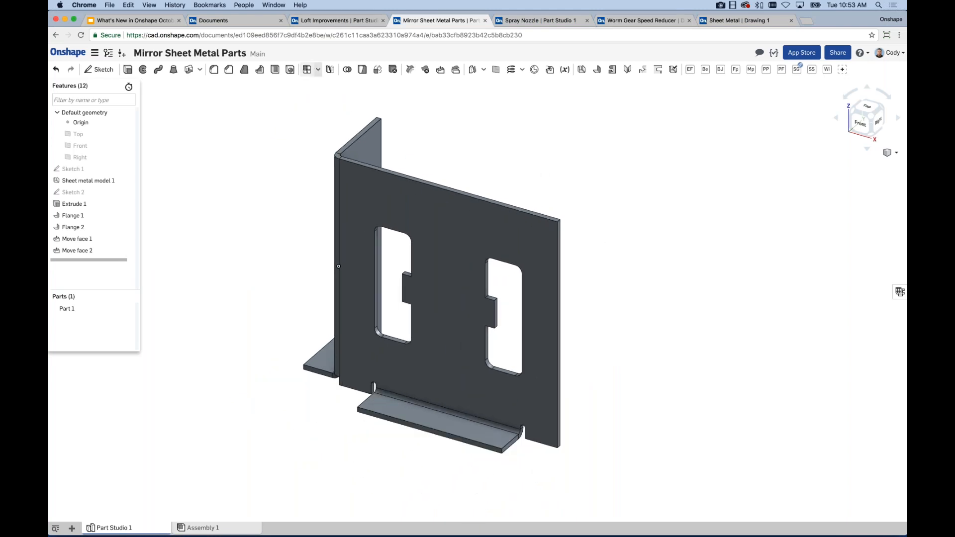
pyautogui.click(318, 69)
pyautogui.click(318, 100)
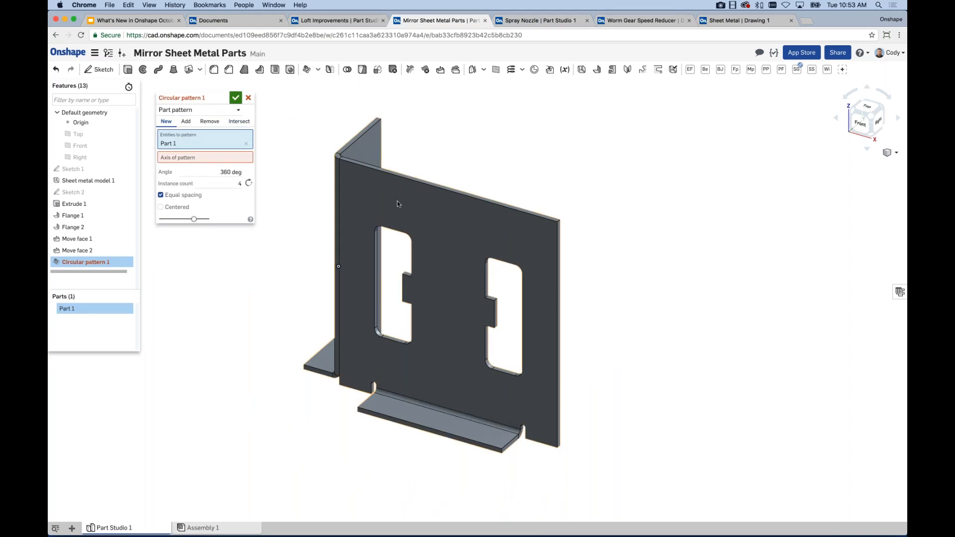
pyautogui.scroll(5, 587, 210)
pyautogui.click(592, 205)
pyautogui.scroll(-6, 636, 225)
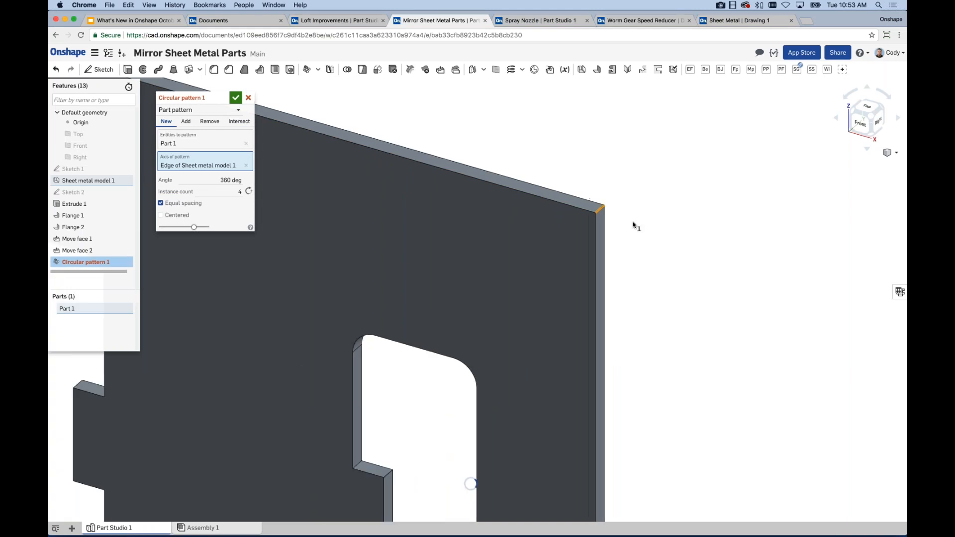
pyautogui.click(185, 121)
pyautogui.click(489, 244)
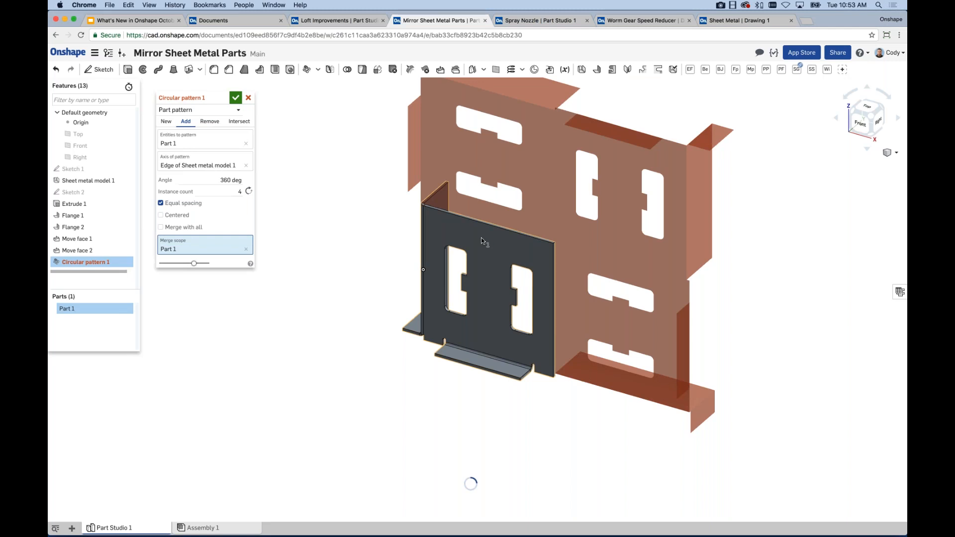
pyautogui.click(236, 97)
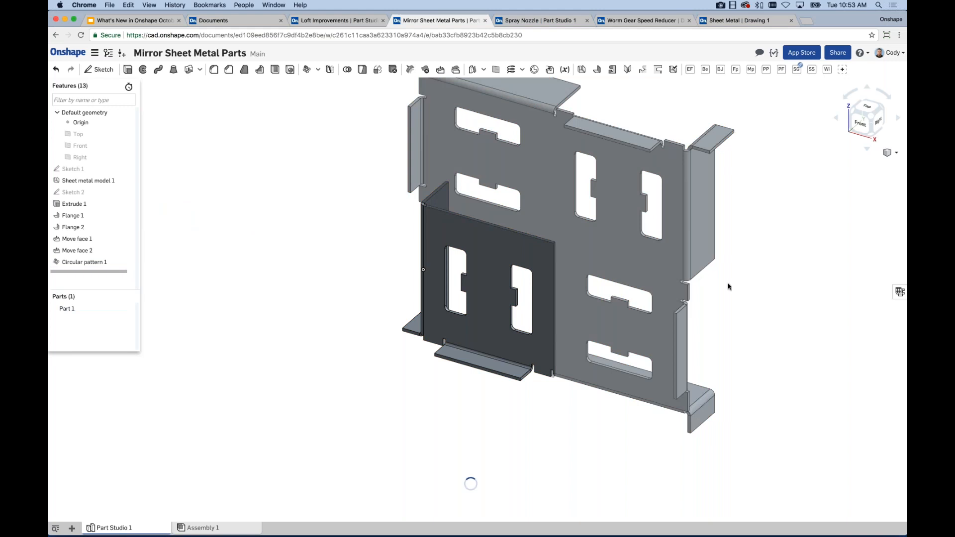
# Examine the bend table and flat pattern of the circular-patterned sheet metal part and close them
pyautogui.click(900, 292)
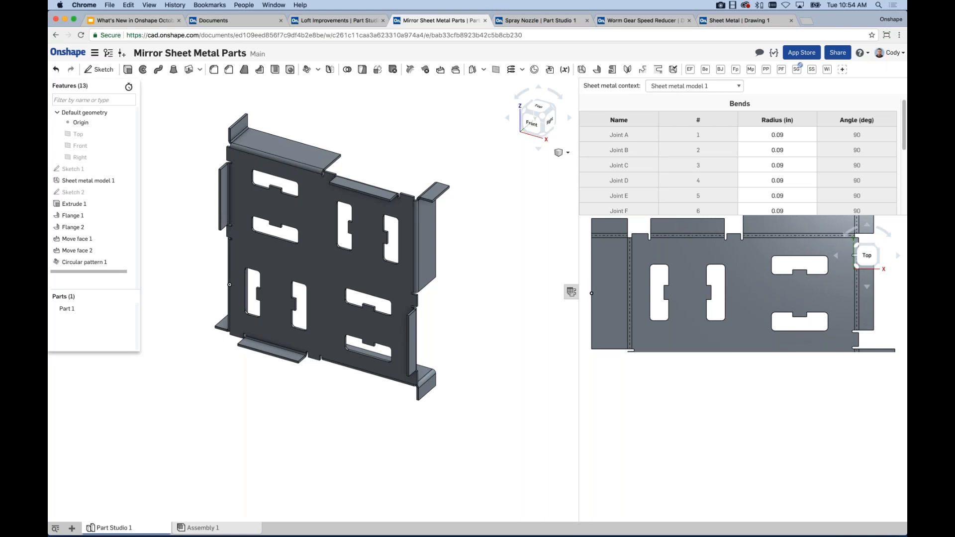
pyautogui.click(571, 292)
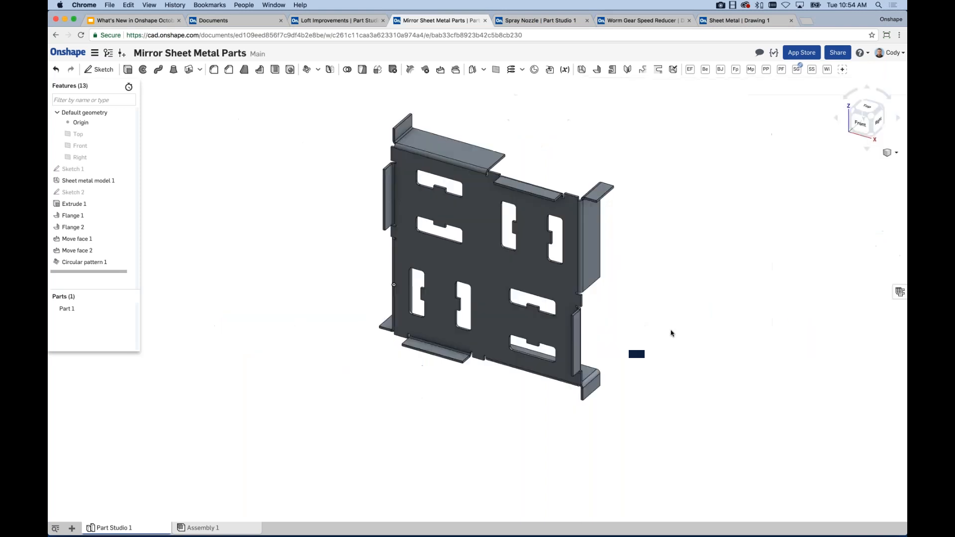
pyautogui.scroll(3, 549, 215)
# Return briefly to the What's New slides, switch to the Spray Nozzle document, and reload its timed-out session
pyautogui.click(156, 21)
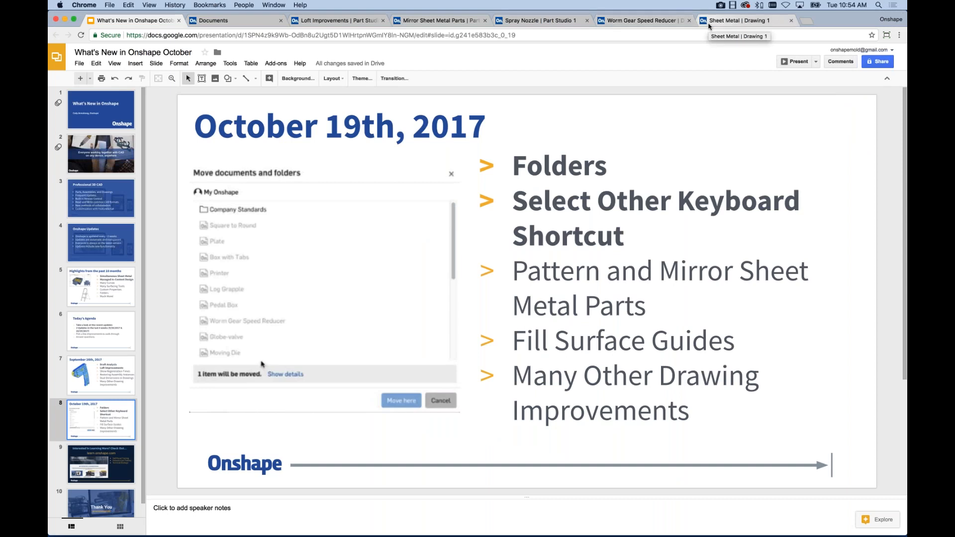
pyautogui.click(539, 20)
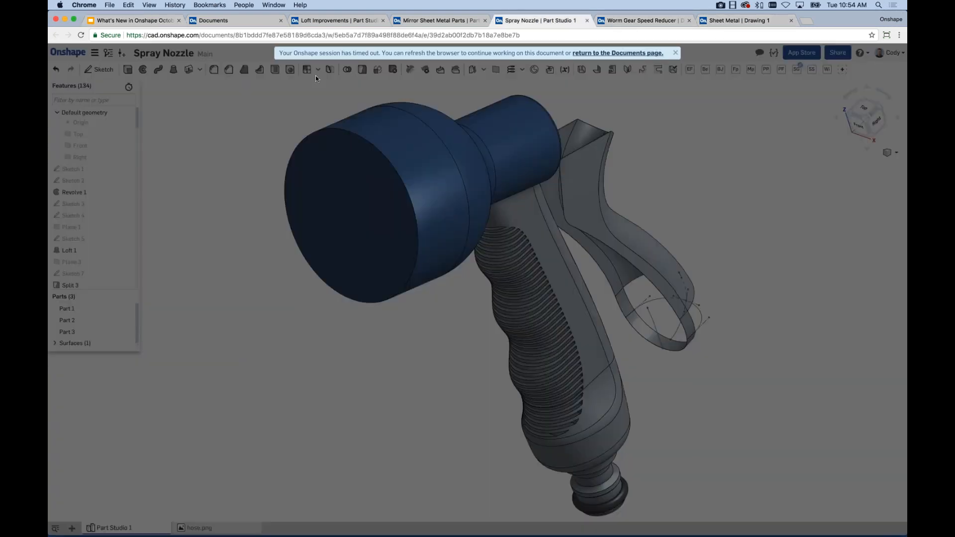
pyautogui.press('super+r')
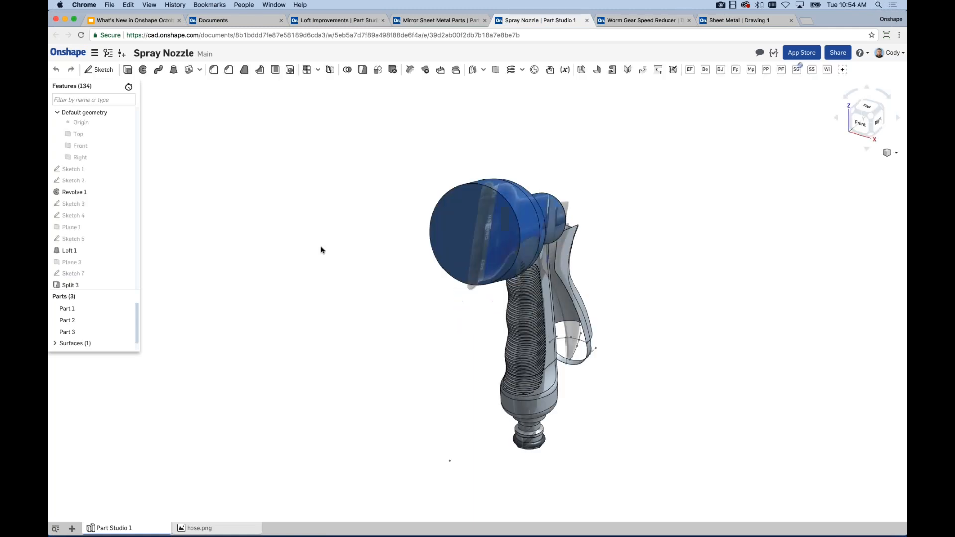
# Show Sketch 1 over the spray nozzle to compare it with the model, and hide it again
pyautogui.moveTo(646, 347); pyautogui.dragTo(628, 347, button='right')
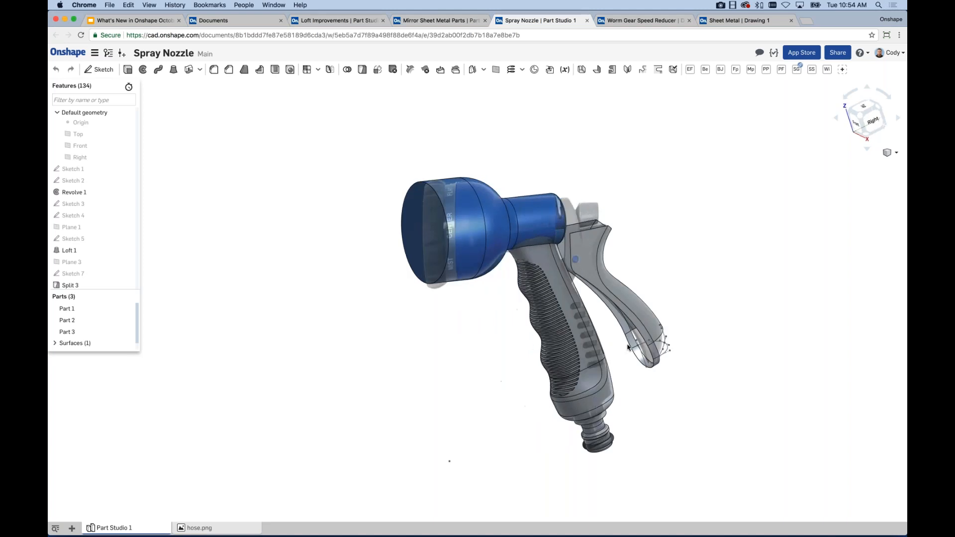
pyautogui.click(128, 170)
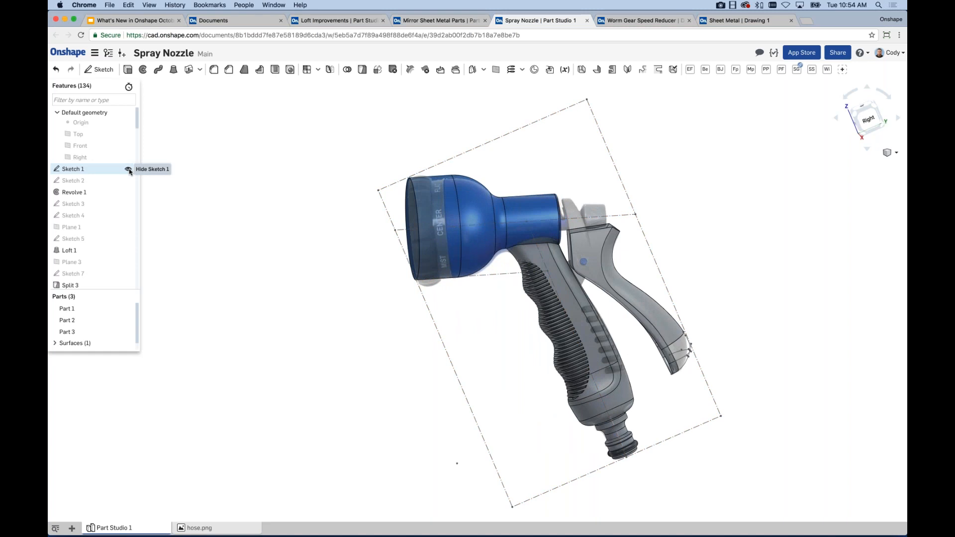
pyautogui.click(128, 170)
pyautogui.press('Left')
pyautogui.press('Left')
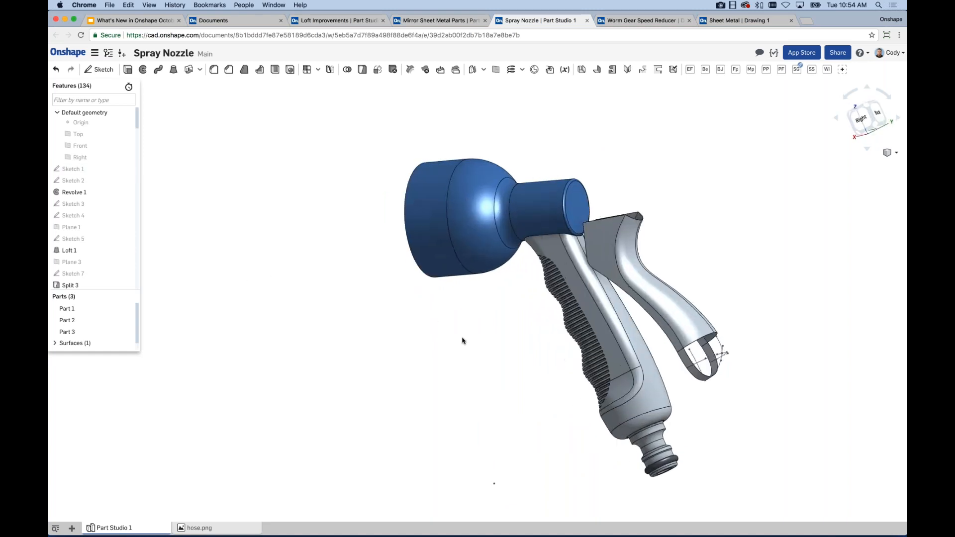
# Start a Fill surface merged with Add and select the five boundary edges of the trigger's open lower end with Position continuity
pyautogui.scroll(5, 572, 298)
pyautogui.scroll(5, 569, 285)
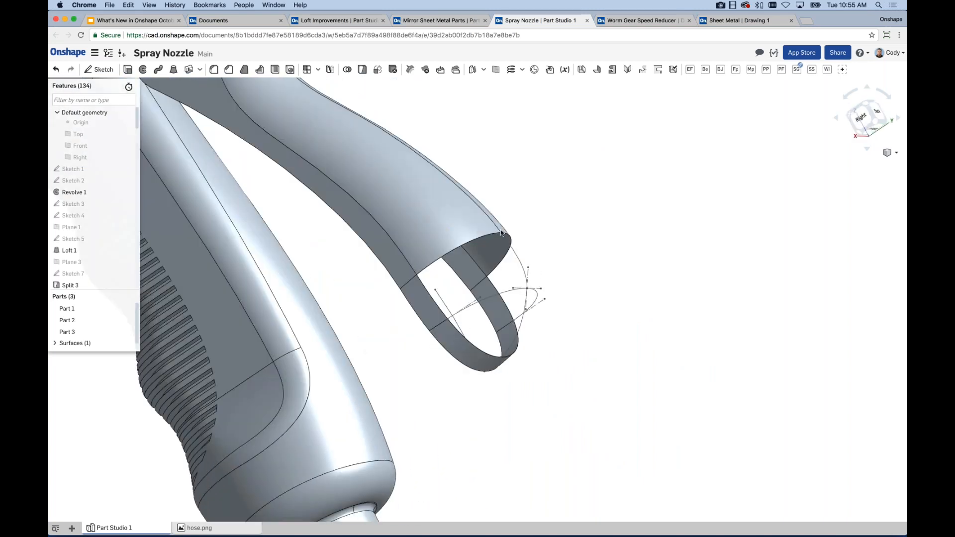
pyautogui.scroll(-2, 613, 262)
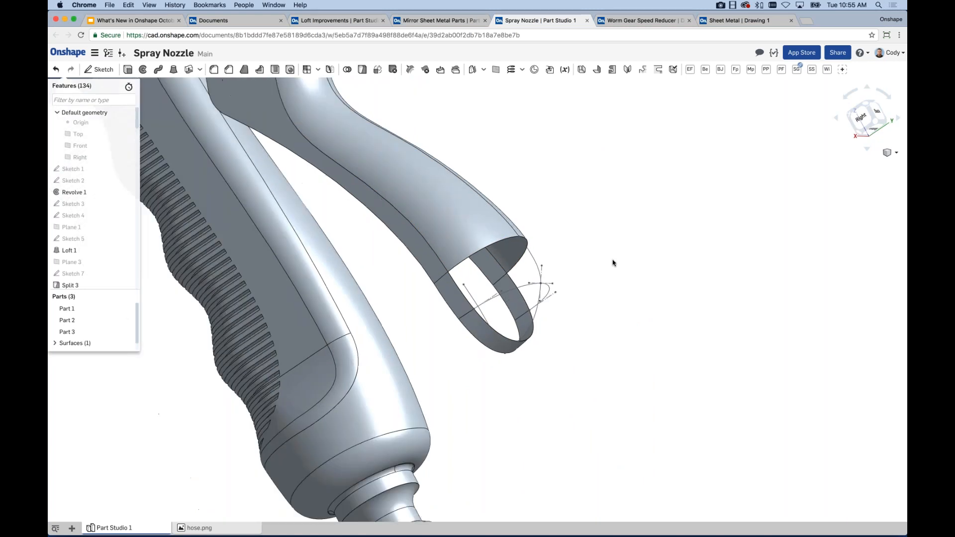
pyautogui.moveTo(613, 263); pyautogui.dragTo(598, 279, button='middle')
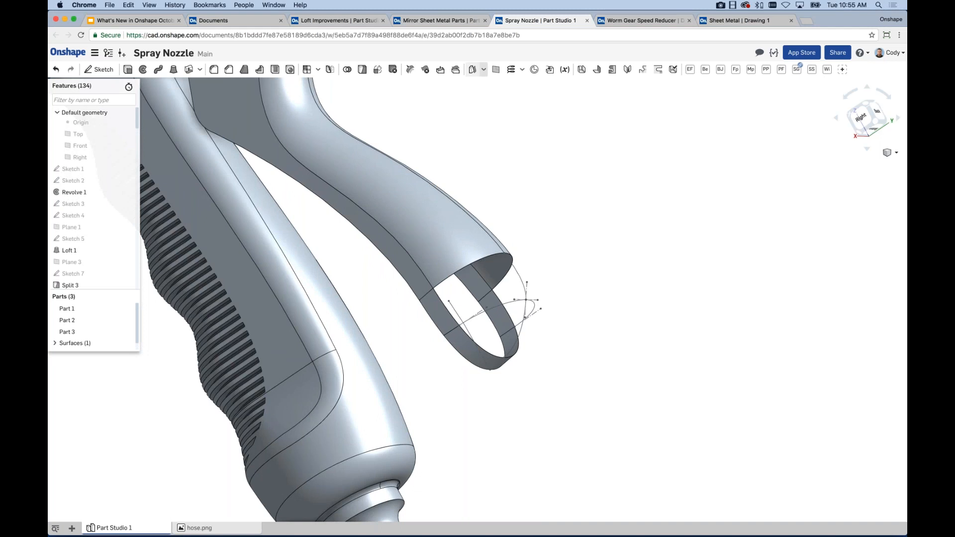
pyautogui.click(484, 70)
pyautogui.click(482, 99)
pyautogui.moveTo(574, 200); pyautogui.dragTo(480, 228, button='right')
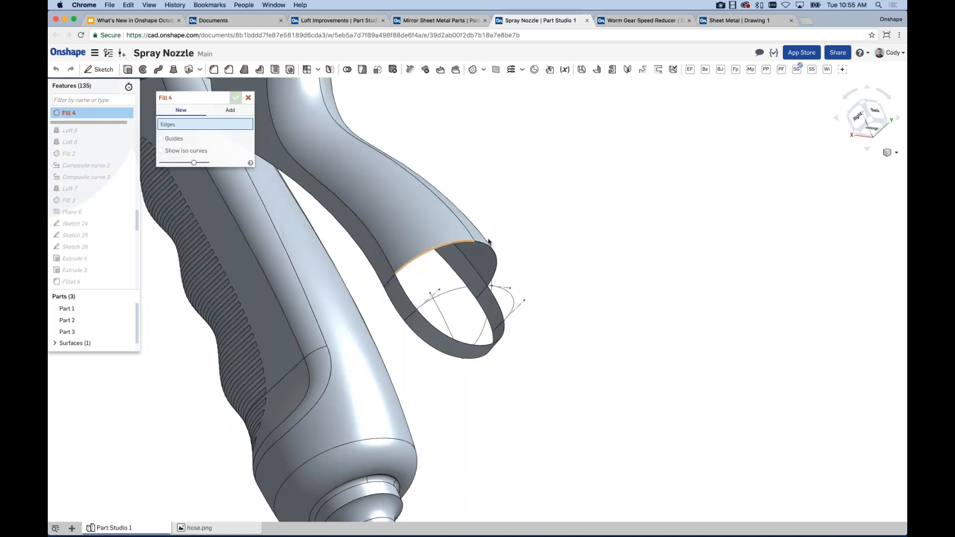
pyautogui.click(451, 249)
pyautogui.click(495, 263)
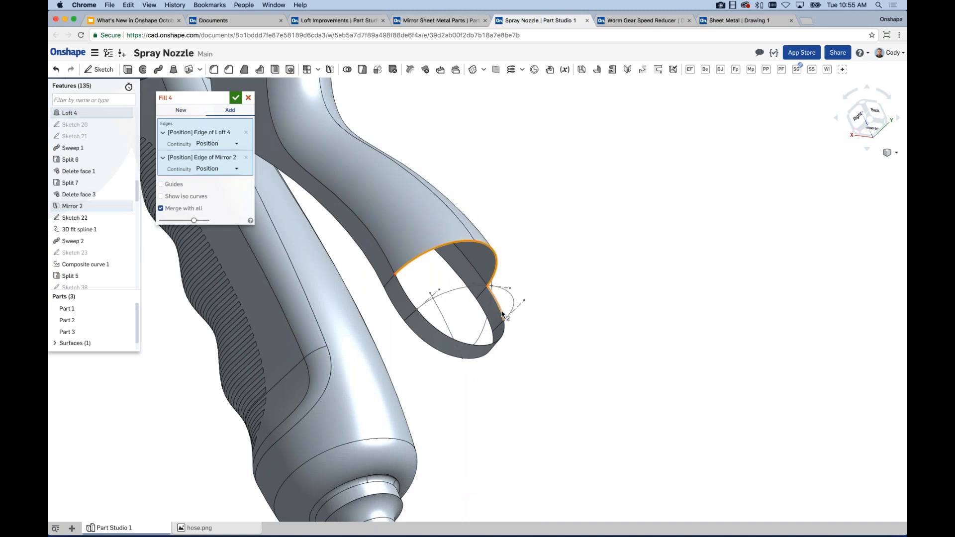
pyautogui.click(502, 339)
pyautogui.click(405, 301)
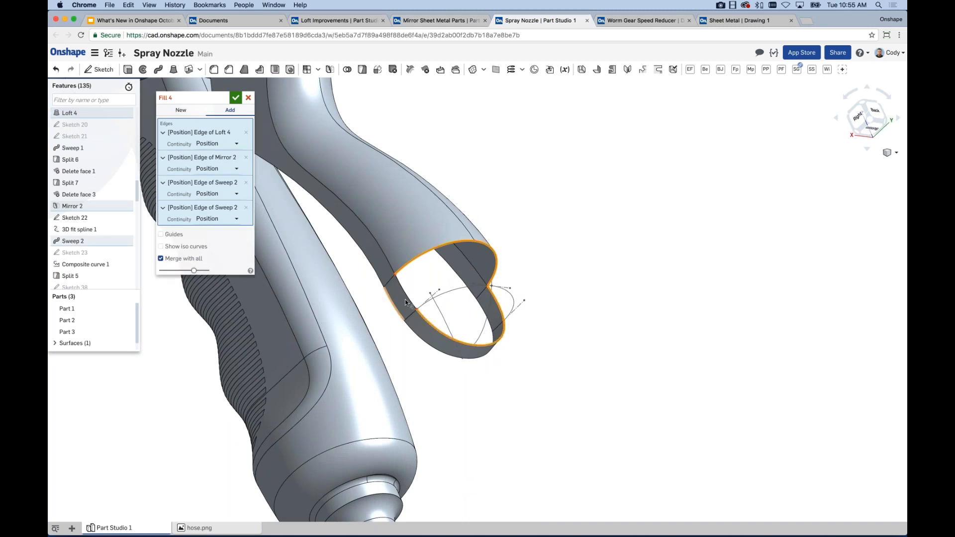
pyautogui.click(407, 299)
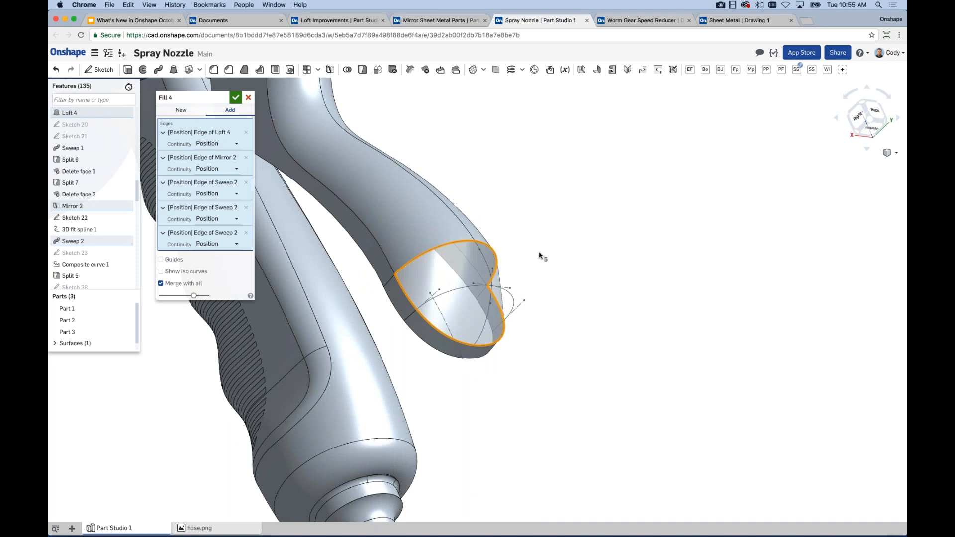
# Inspect the fill preview from the side and review the continuity options for the Loft 4 edge, keeping Position
pyautogui.moveTo(529, 228); pyautogui.dragTo(573, 224, button='right')
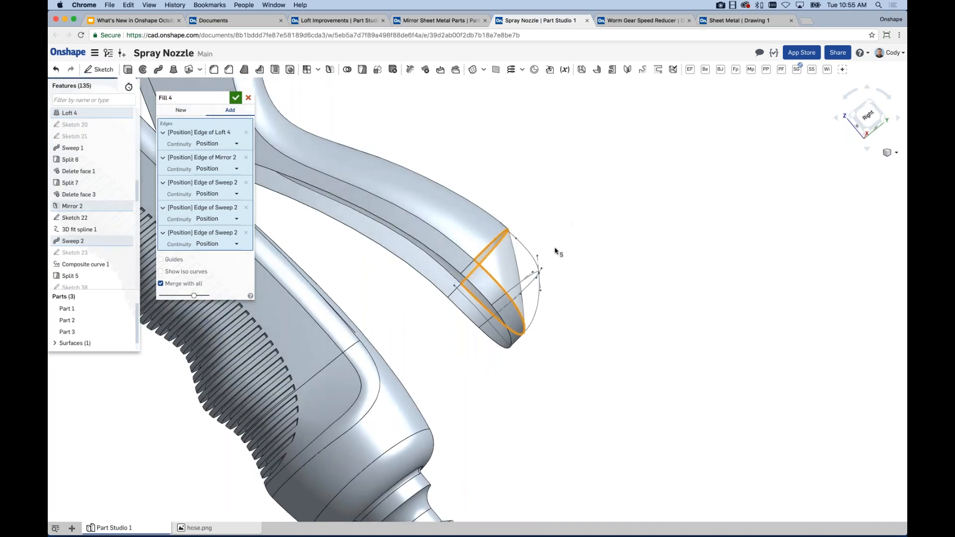
pyautogui.scroll(3, 573, 223)
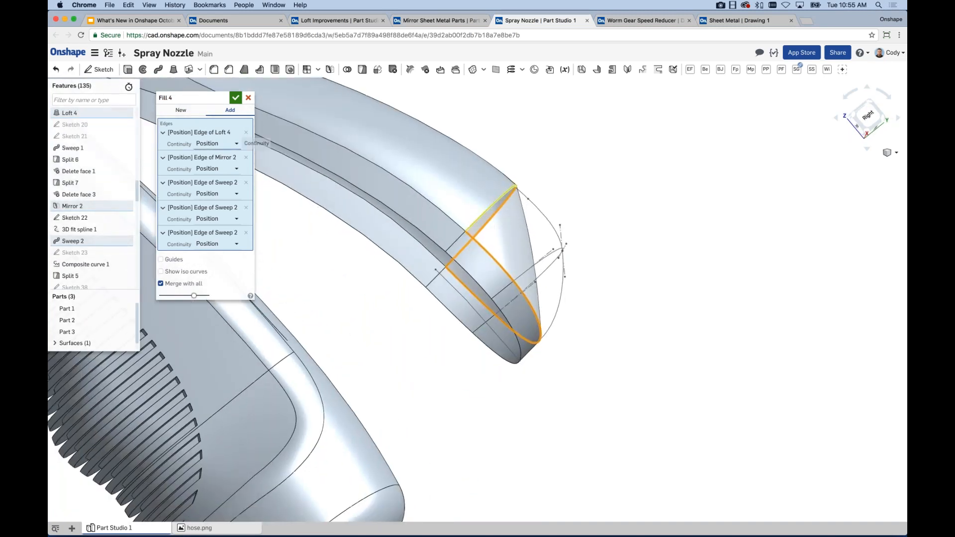
pyautogui.click(217, 144)
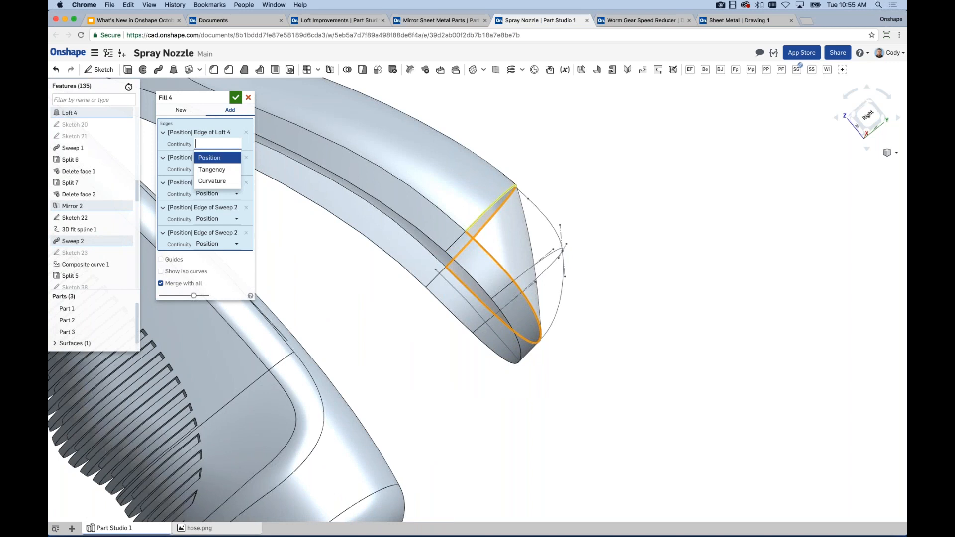
pyautogui.click(217, 158)
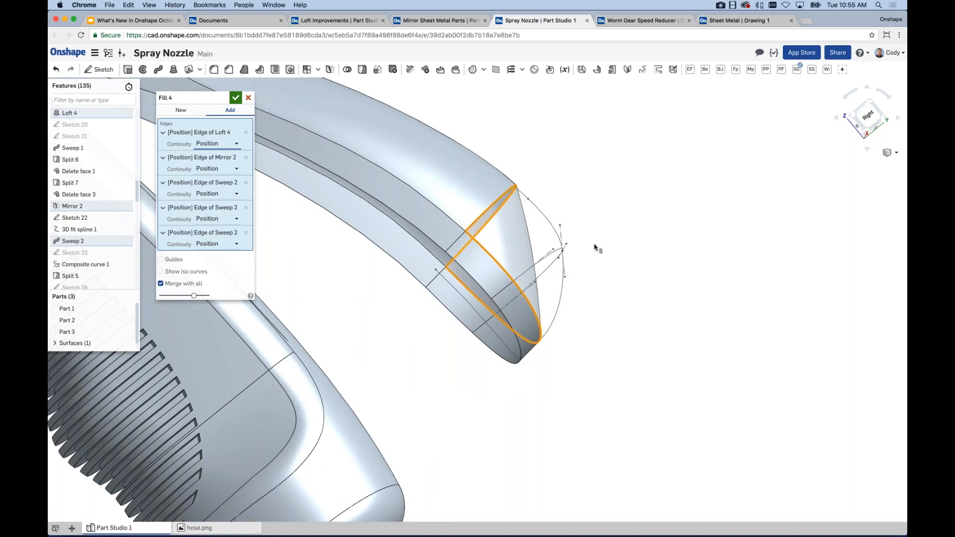
# Enable guides for the trigger-end fill and select Curve 4 as the guide curve, checking the preview from several angles
pyautogui.click(162, 260)
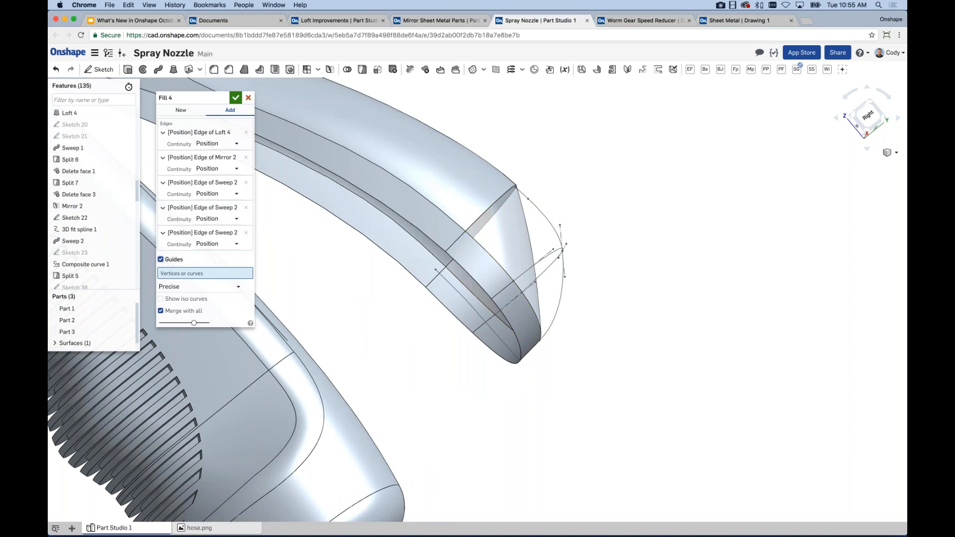
pyautogui.moveTo(482, 367); pyautogui.dragTo(585, 396, button='middle')
pyautogui.scroll(-1, 65, 338)
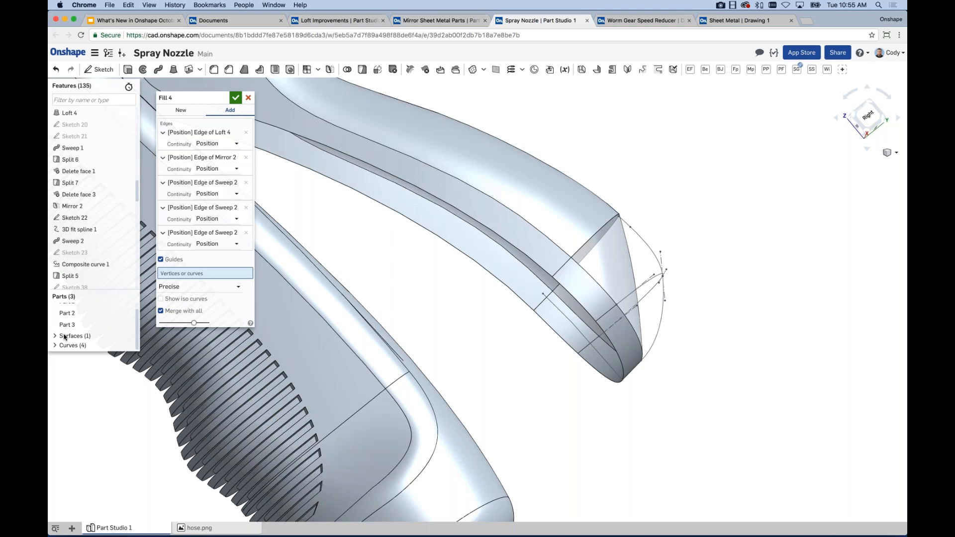
pyautogui.click(55, 345)
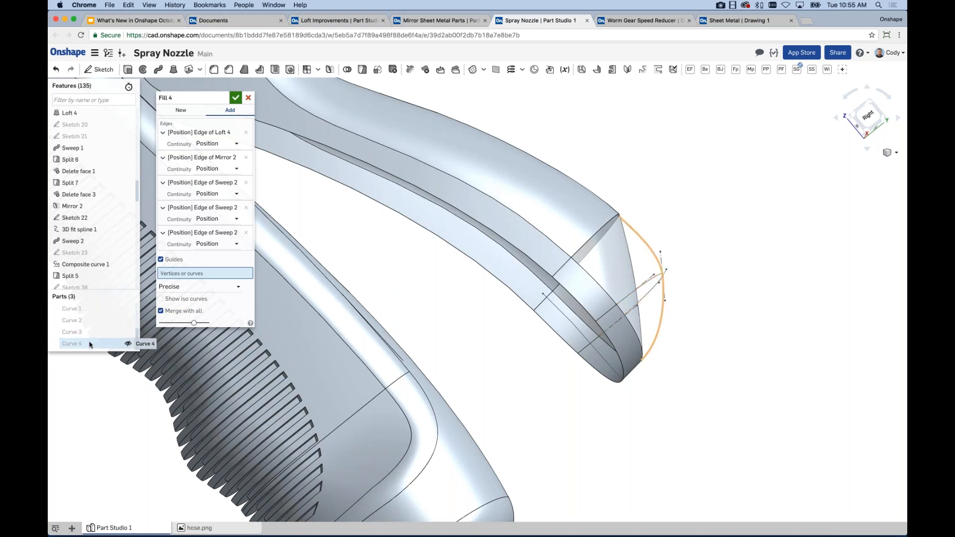
pyautogui.click(90, 345)
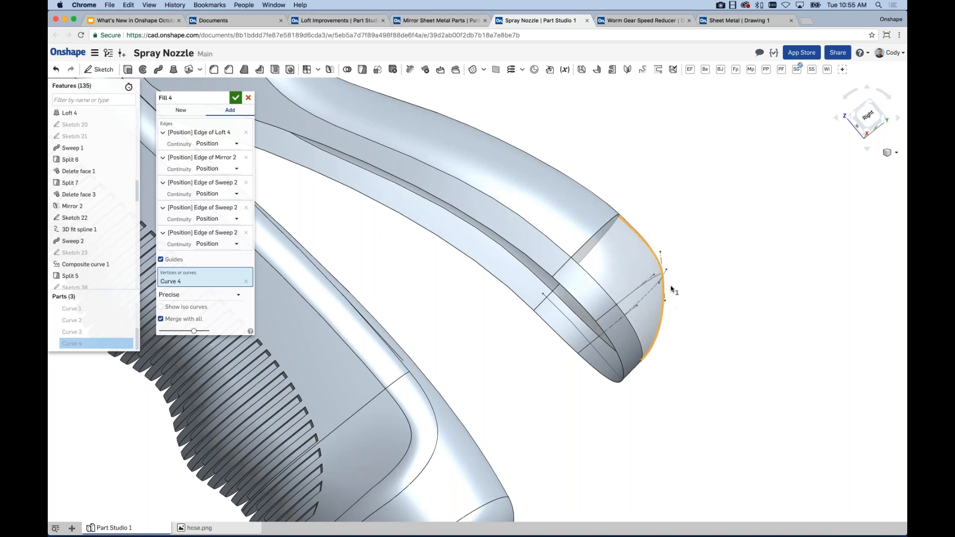
pyautogui.scroll(8, 671, 289)
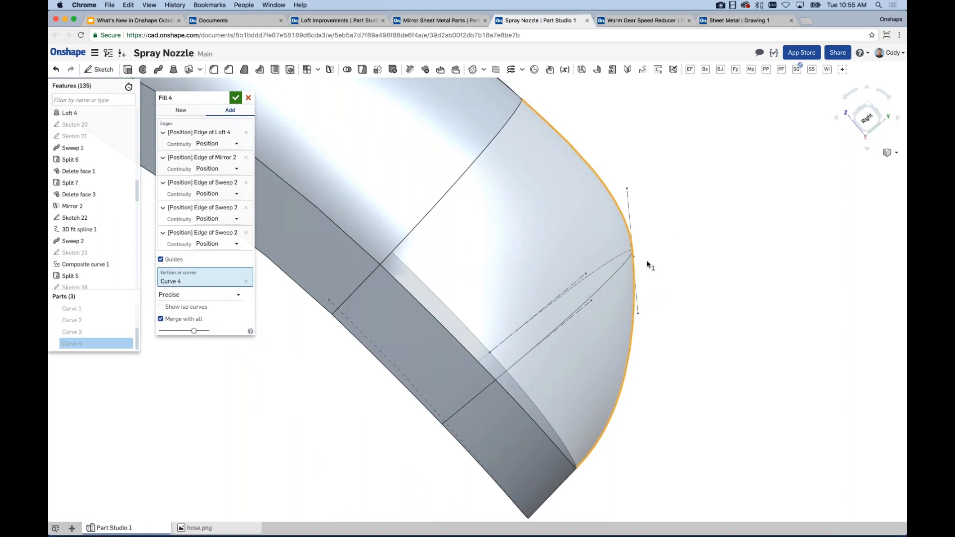
pyautogui.scroll(-3, 744, 351)
pyautogui.scroll(-4, 747, 347)
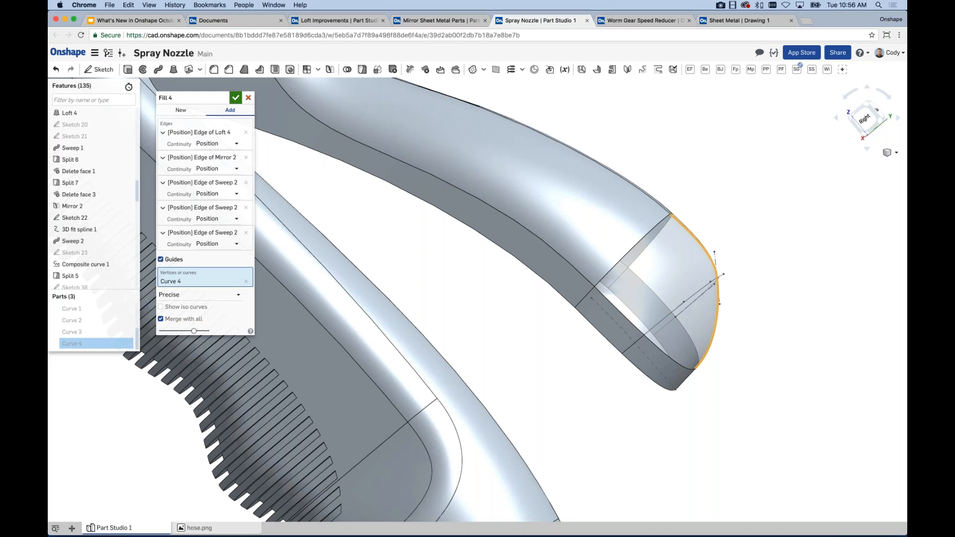
pyautogui.moveTo(507, 309); pyautogui.dragTo(652, 292, button='right')
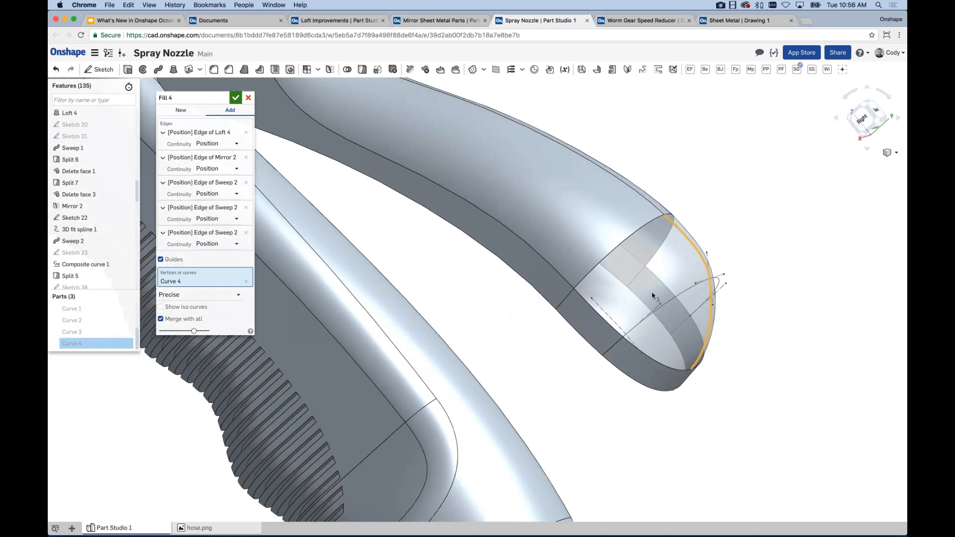
pyautogui.moveTo(780, 335)
pyautogui.mouseDown(button='right')
pyautogui.moveTo(745, 298)
pyautogui.moveTo(717, 312)
pyautogui.mouseUp(button='right')
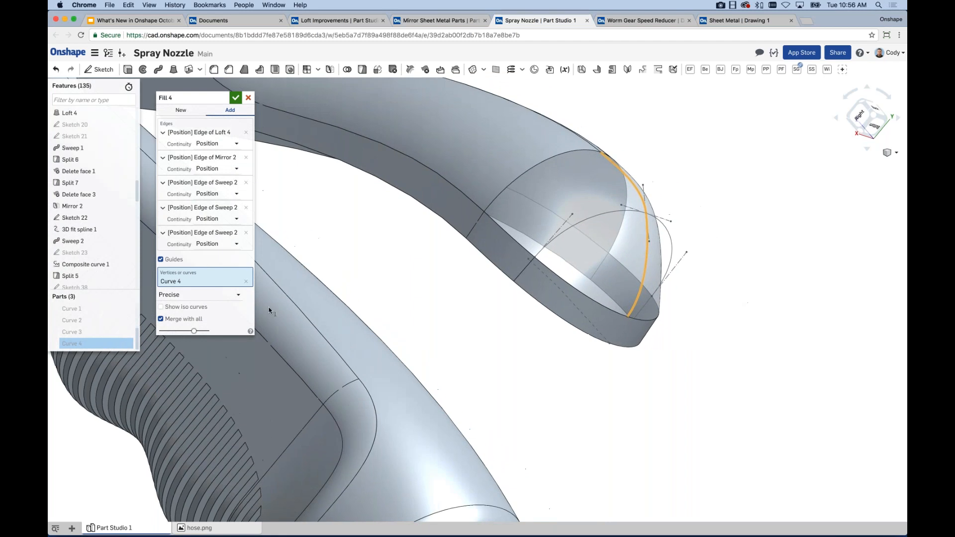
# Compare the guide mode options Precise and Sampled for the fill, and set the mode to Sampled
pyautogui.click(234, 295)
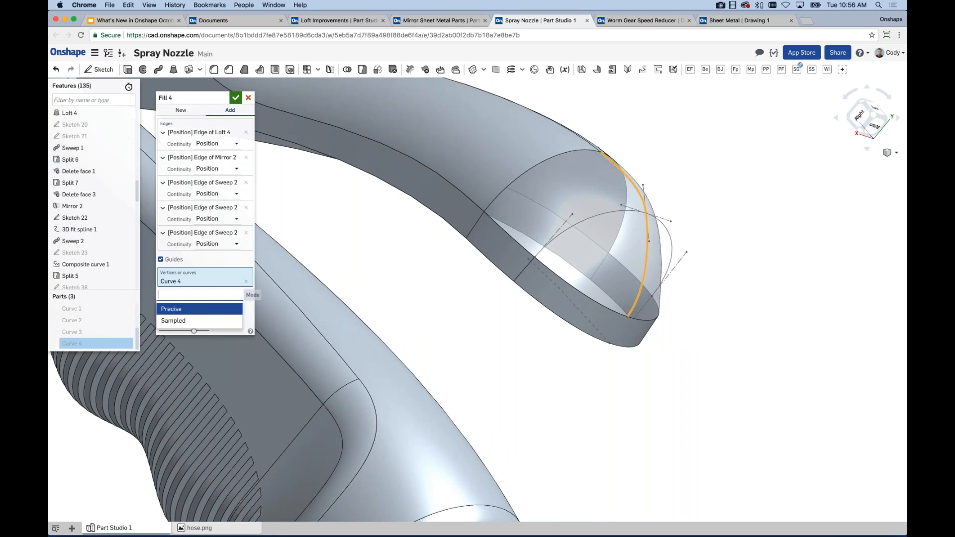
pyautogui.click(204, 309)
pyautogui.scroll(1, 628, 352)
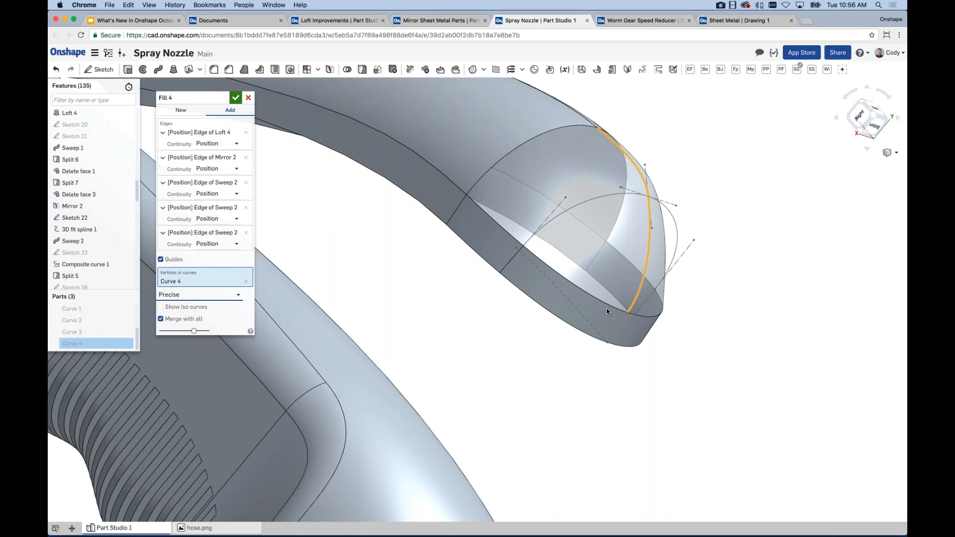
pyautogui.click(219, 295)
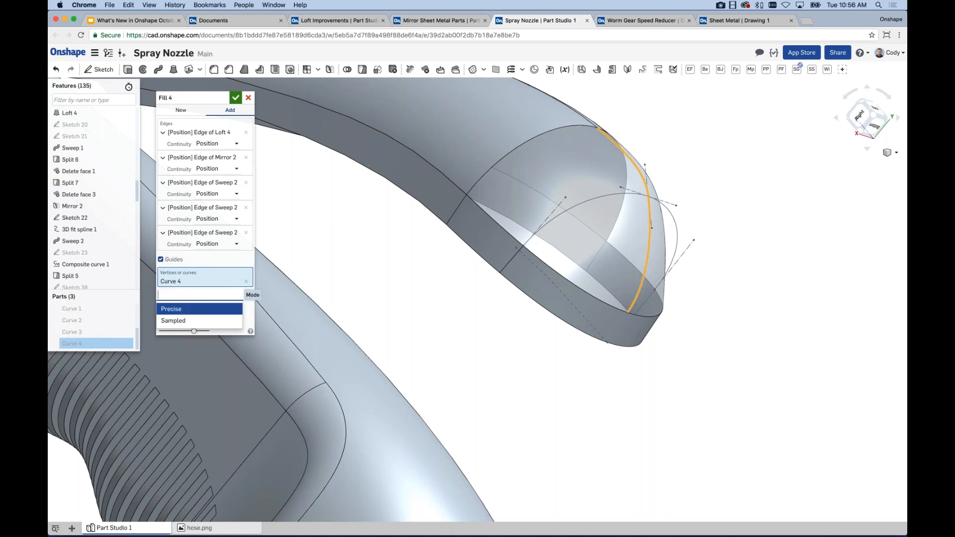
pyautogui.click(194, 320)
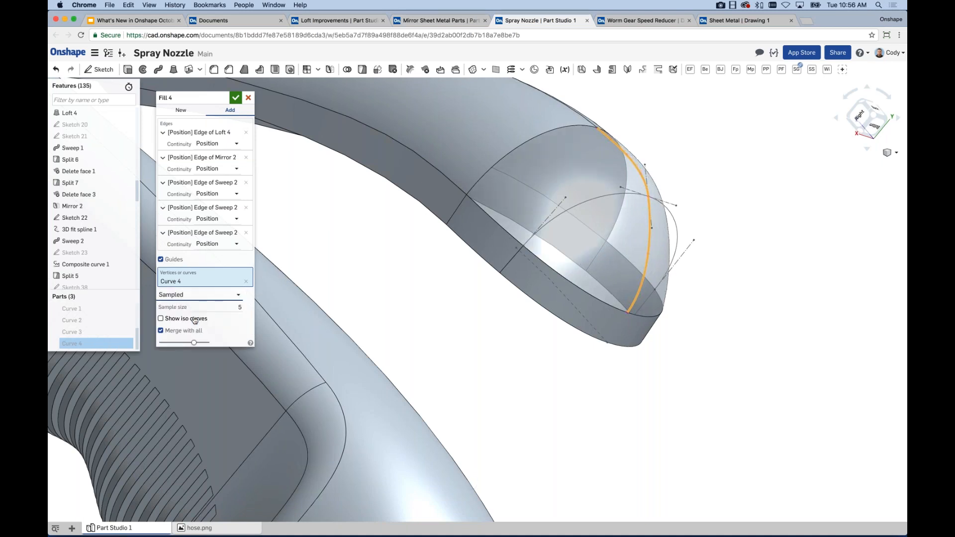
pyautogui.moveTo(386, 304); pyautogui.dragTo(406, 300, button='right')
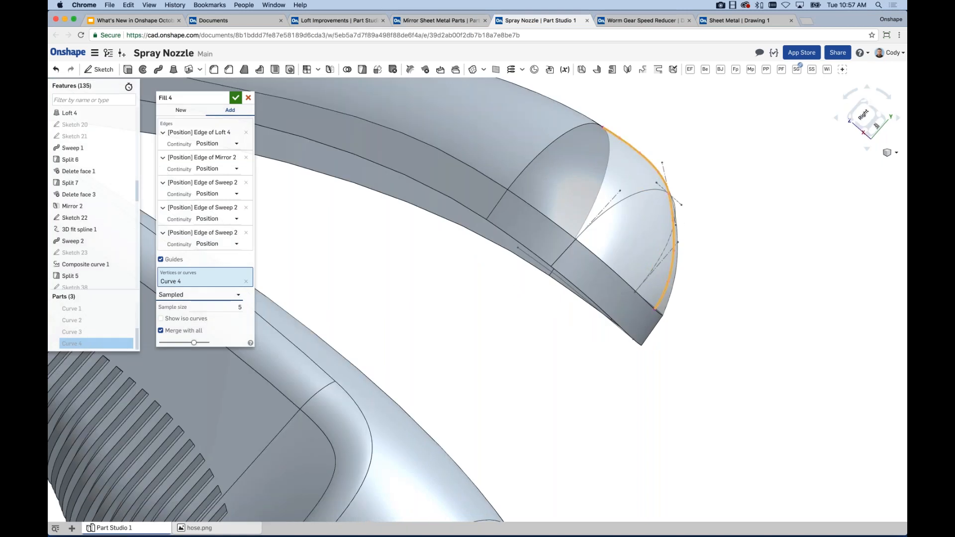
# Add Curve 3 as a second guide for the fill and inspect how closely the surface follows both curves
pyautogui.click(97, 333)
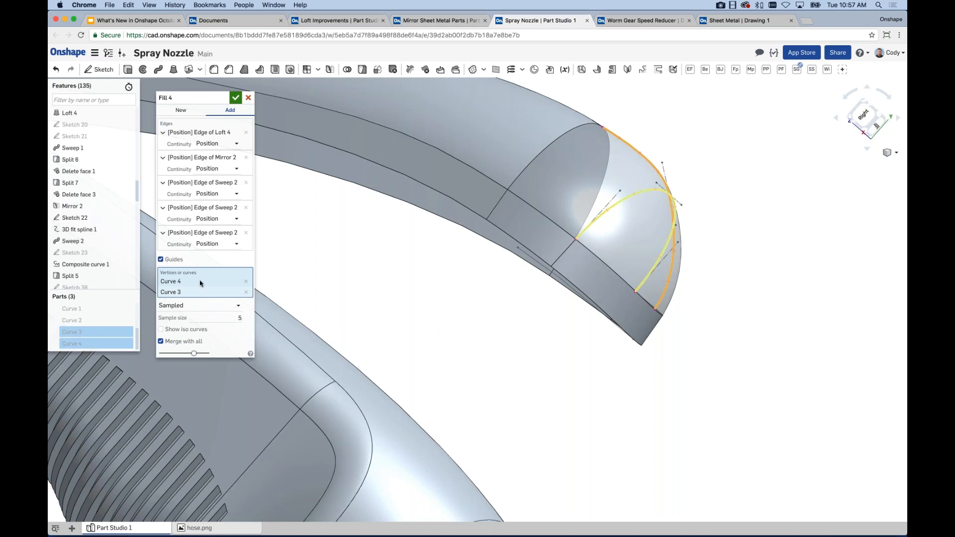
pyautogui.moveTo(612, 413); pyautogui.dragTo(615, 365, button='right')
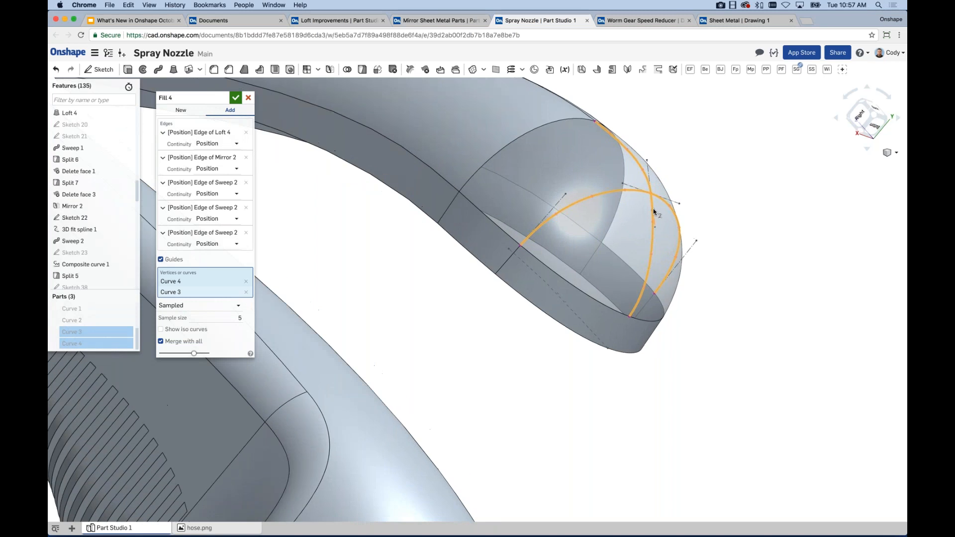
pyautogui.scroll(4, 652, 210)
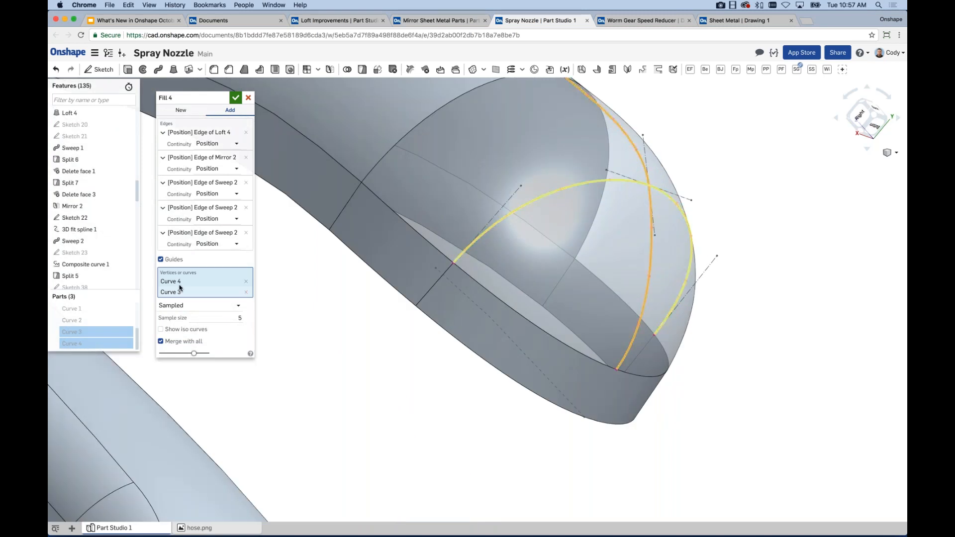
pyautogui.moveTo(541, 267); pyautogui.dragTo(544, 237, button='right')
pyautogui.scroll(4, 545, 237)
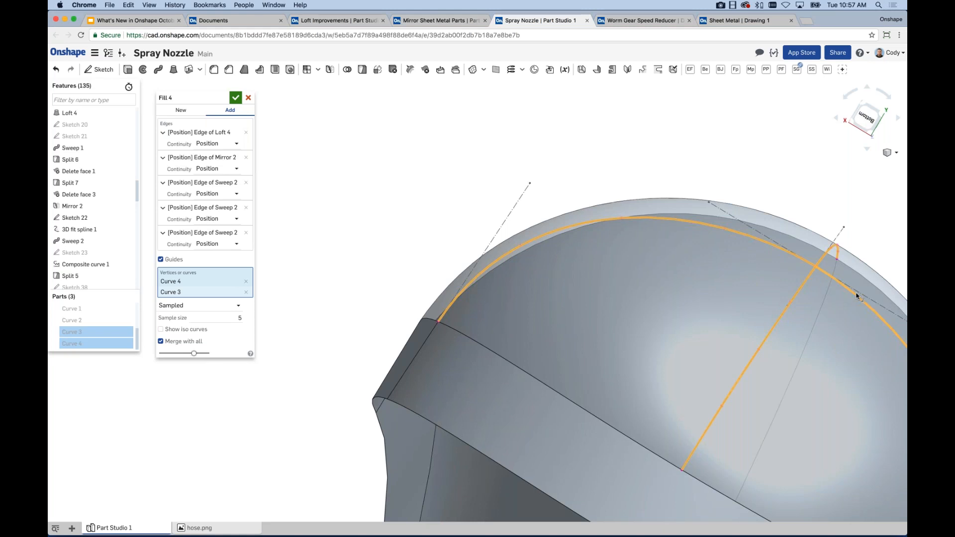
pyautogui.moveTo(654, 233); pyautogui.dragTo(578, 183, button='right')
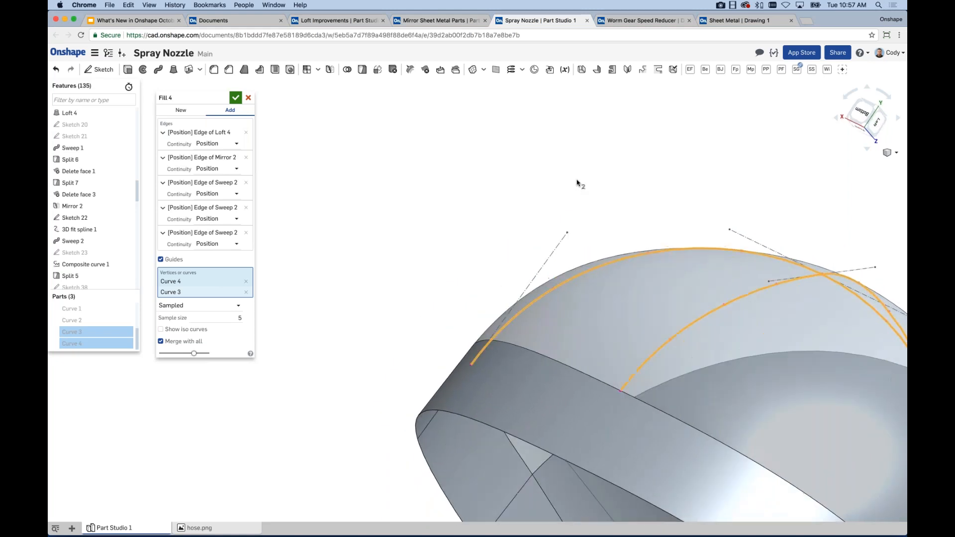
# Try a guide sample size of 2 for comparison and set the fill's sample size to 10
pyautogui.doubleClick(241, 318)
pyautogui.moveTo(590, 239); pyautogui.dragTo(577, 254, button='right')
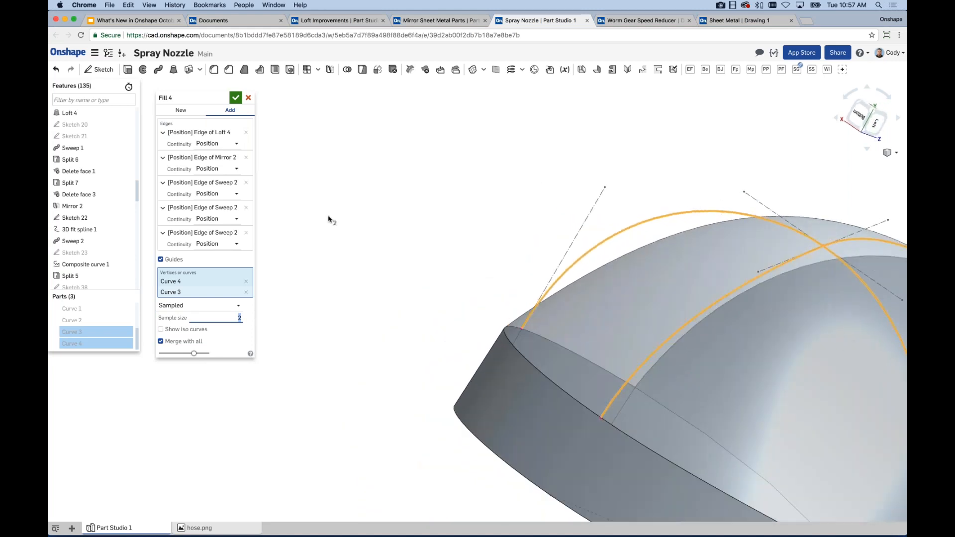
pyautogui.write('10')
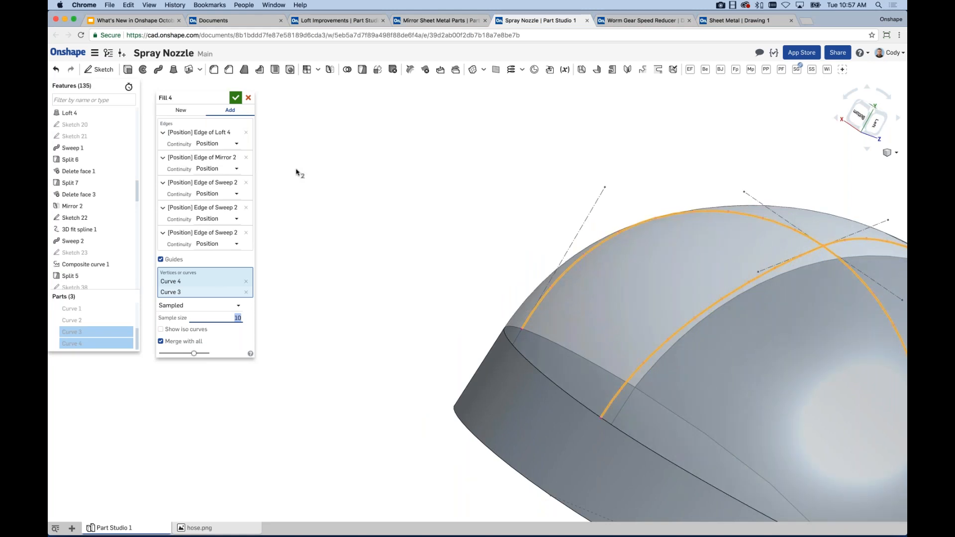
pyautogui.scroll(-3, 462, 273)
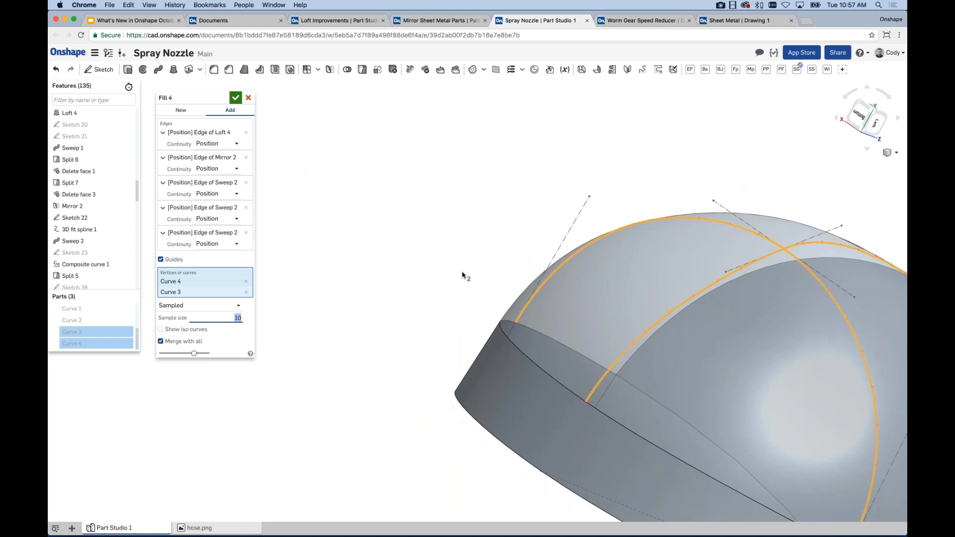
pyautogui.moveTo(446, 233); pyautogui.dragTo(439, 231, button='middle')
pyautogui.moveTo(439, 231); pyautogui.dragTo(571, 270, button='right')
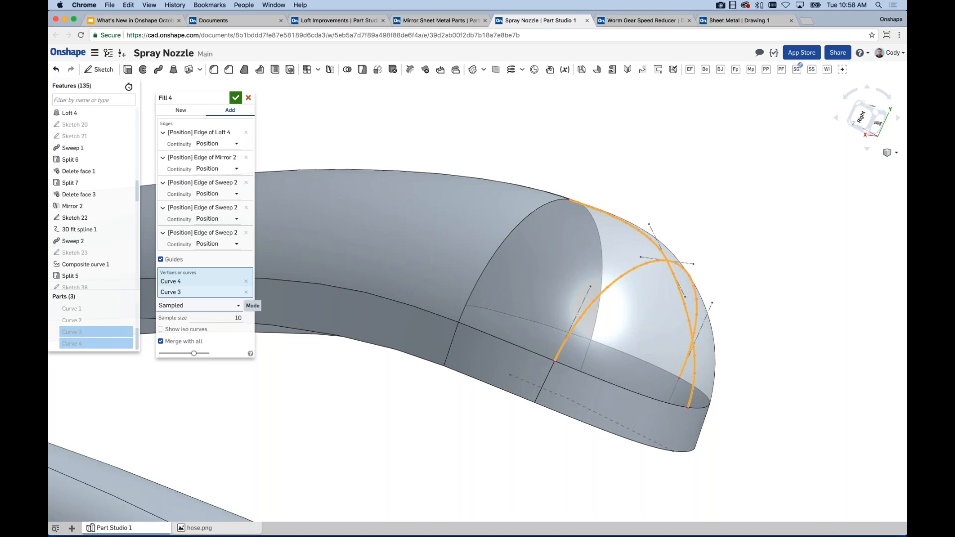
# Keep the guides in Sampled mode with a sample size of 10 and accept the fill surface
pyautogui.click(237, 306)
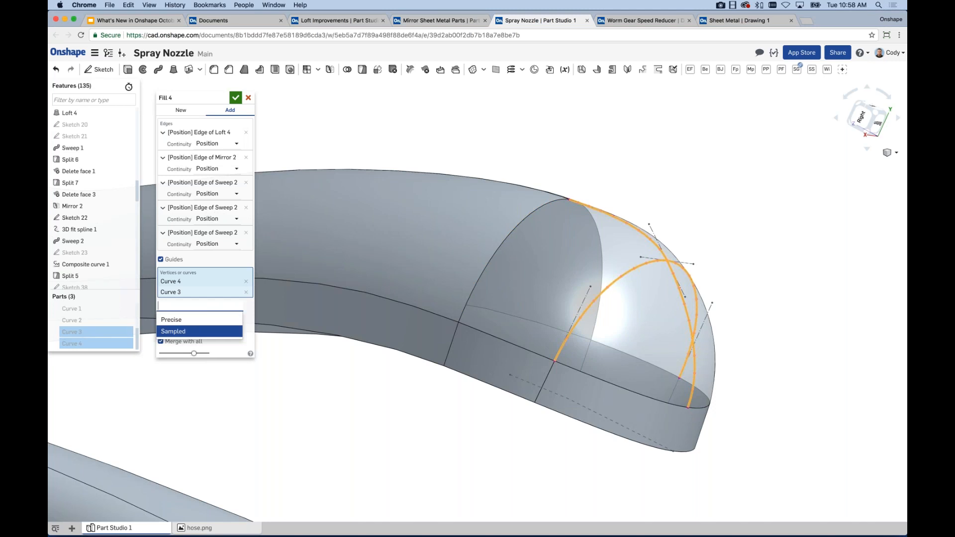
pyautogui.click(192, 331)
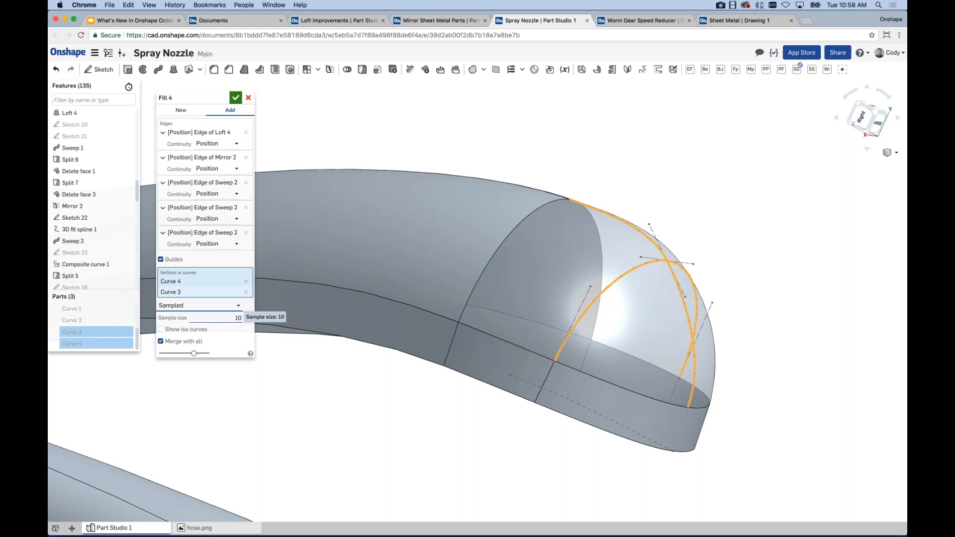
pyautogui.moveTo(473, 367); pyautogui.dragTo(383, 333, button='right')
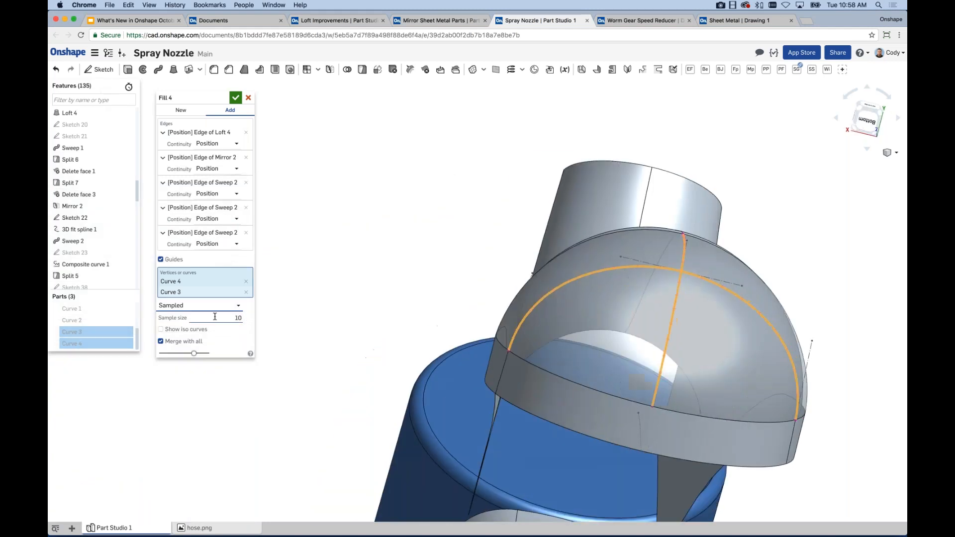
pyautogui.click(219, 318)
pyautogui.scroll(-10, 399, 207)
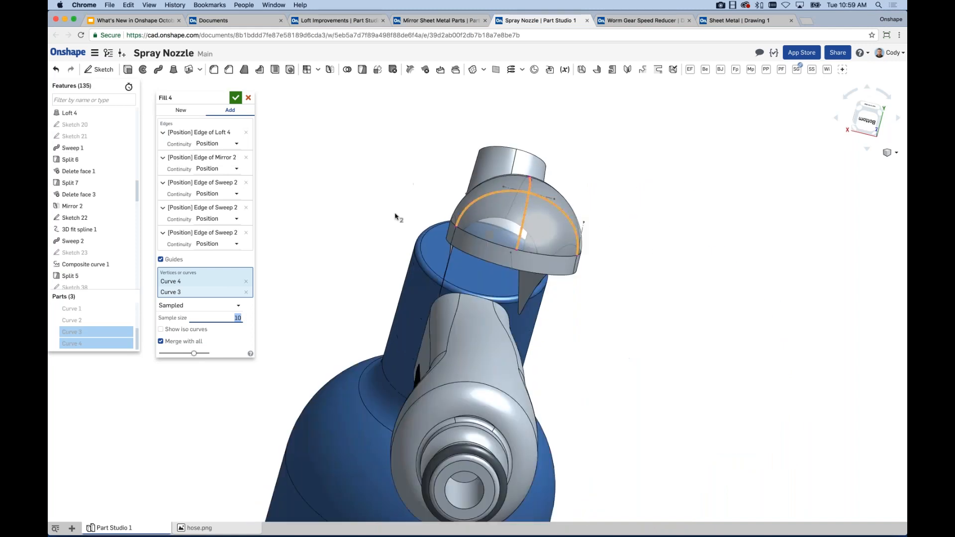
pyautogui.scroll(-3, 457, 195)
pyautogui.moveTo(456, 195); pyautogui.dragTo(459, 190, button='middle')
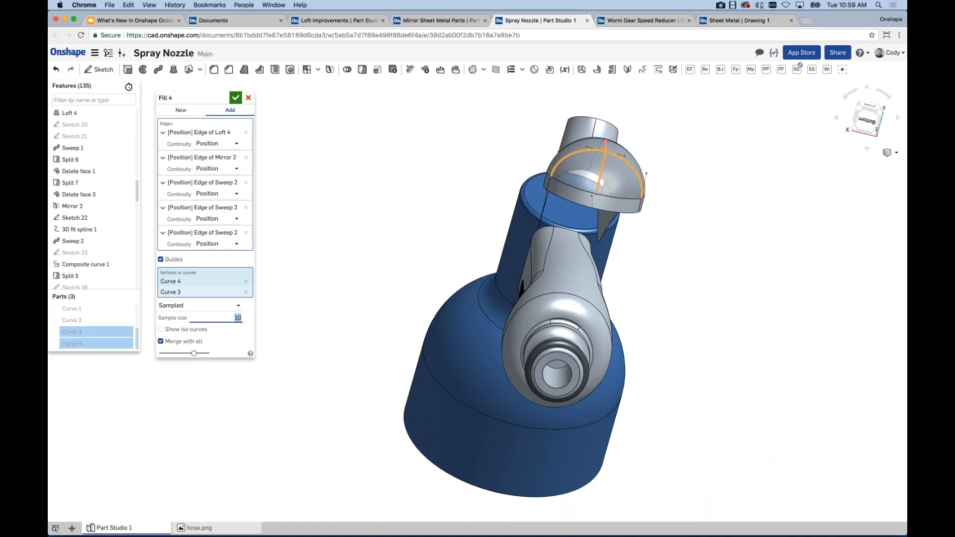
pyautogui.click(235, 97)
pyautogui.moveTo(294, 179); pyautogui.dragTo(450, 289, button='right')
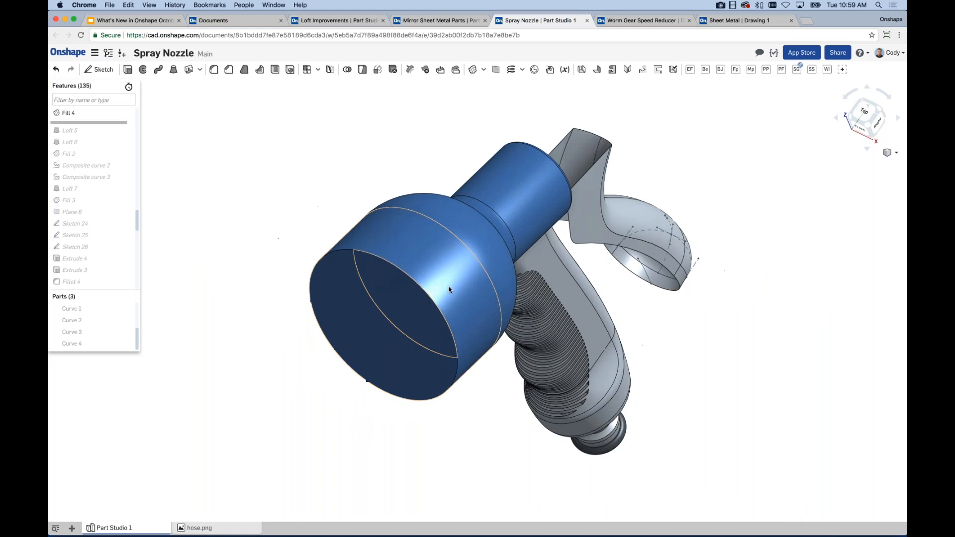
pyautogui.moveTo(449, 289); pyautogui.dragTo(485, 270, button='middle')
# Switch past the What's New slides to the Worm Gear Speed Reducer drawing and copy the "Deburr before use" note to just above the original
pyautogui.click(134, 21)
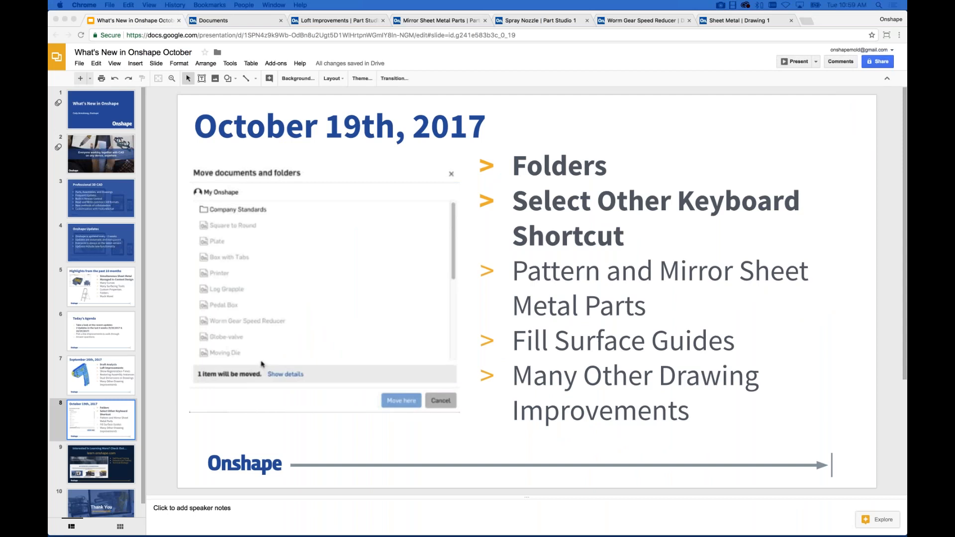
pyautogui.click(631, 22)
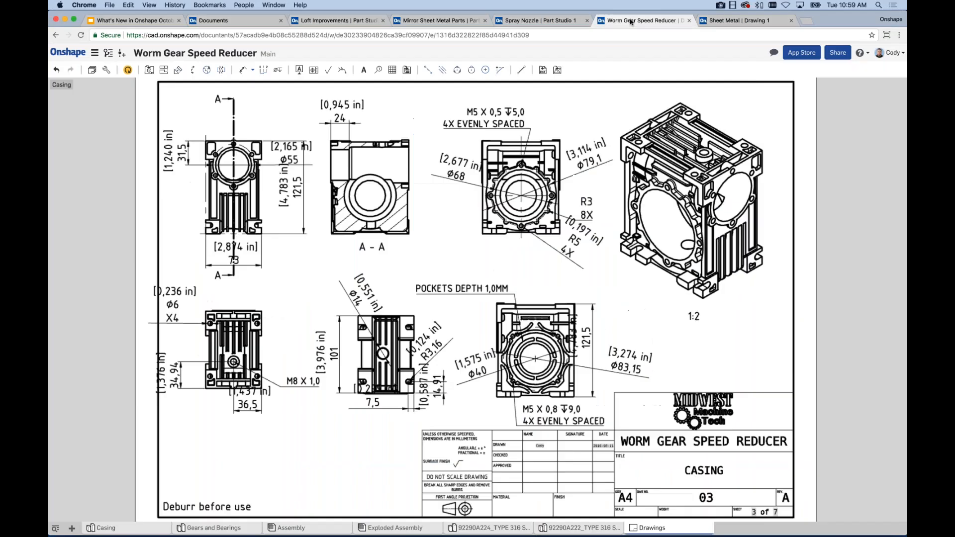
pyautogui.rightClick(648, 529)
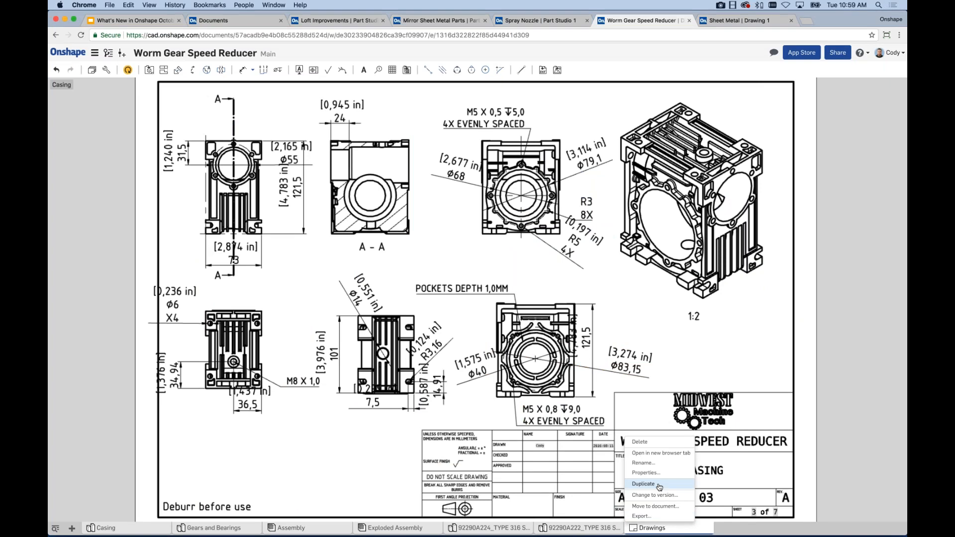
pyautogui.click(294, 301)
pyautogui.click(235, 507)
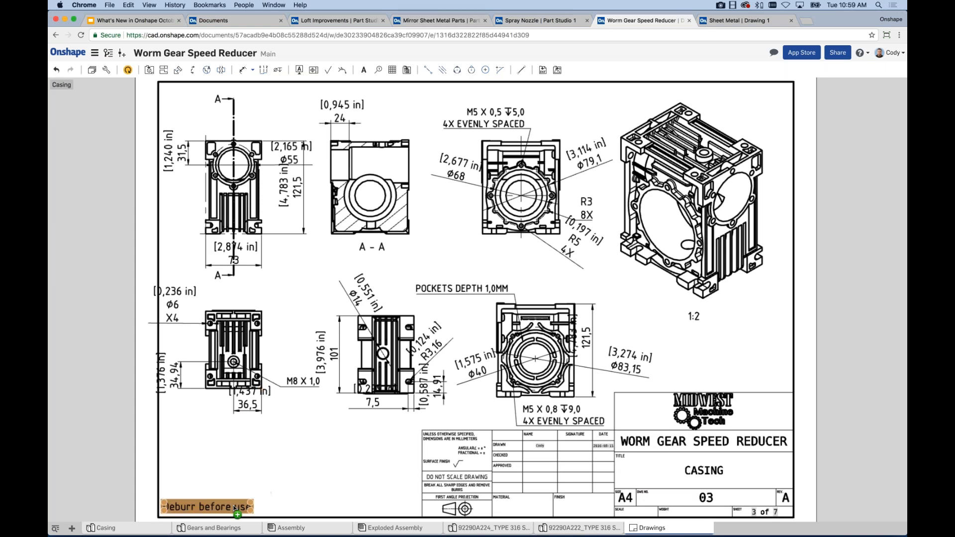
pyautogui.keyDown('alt'); pyautogui.moveTo(235, 508); pyautogui.dragTo(320, 440); pyautogui.keyUp('alt')
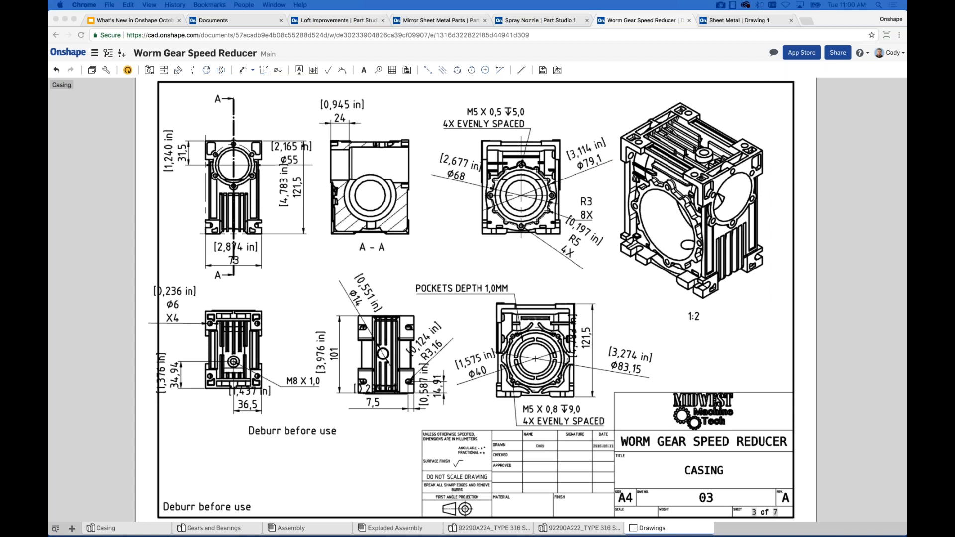
# Return to the What's New in Onshape October slides, select slide 9 about learning more, and start presenting from it
pyautogui.click(133, 21)
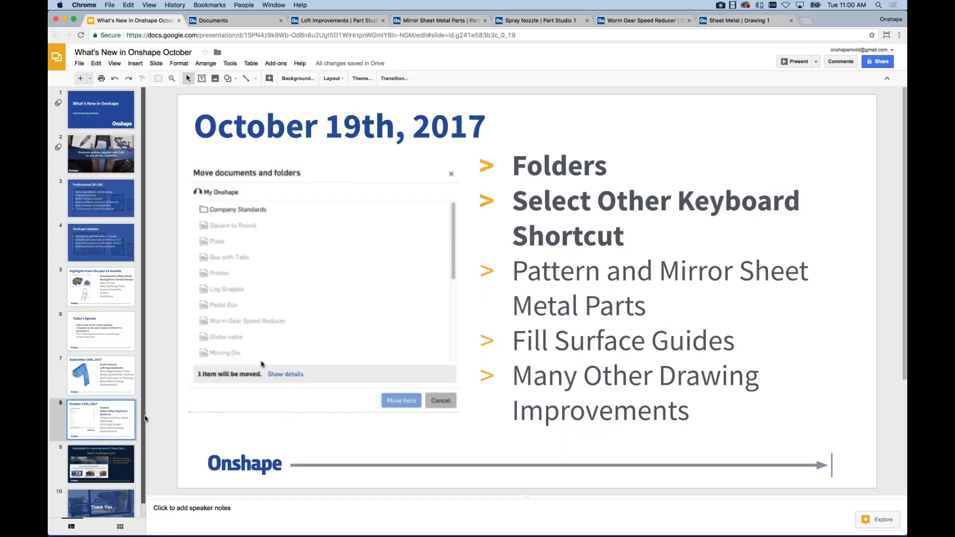
pyautogui.scroll(-1, 96, 449)
pyautogui.click(96, 450)
pyautogui.click(796, 62)
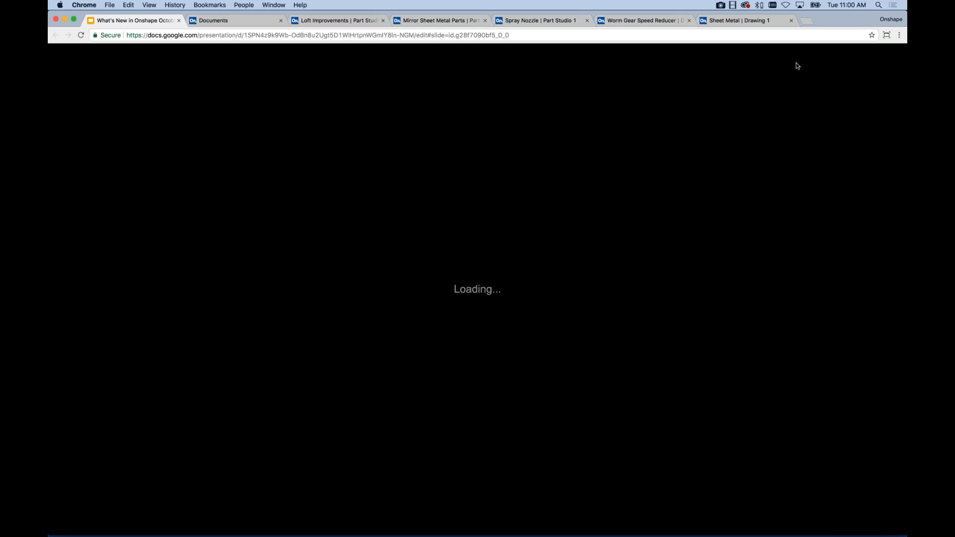